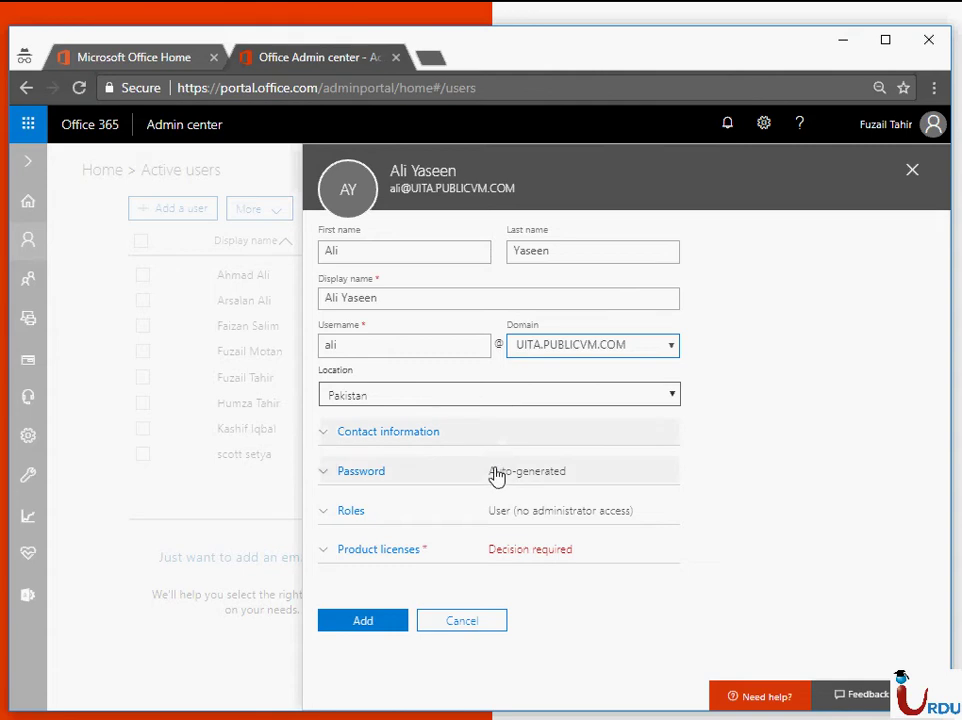
# - Set a manually created strong password for the new user, with no forced change at first sign-in
pyautogui.click(496, 472)
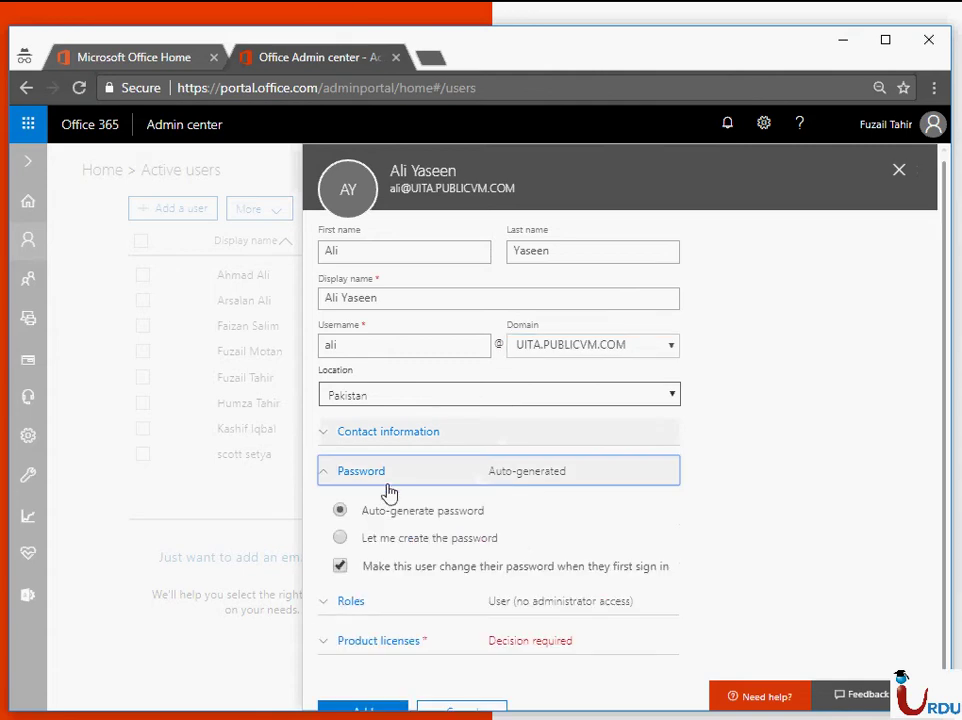
pyautogui.click(340, 537)
pyautogui.click(340, 613)
pyautogui.click(396, 586)
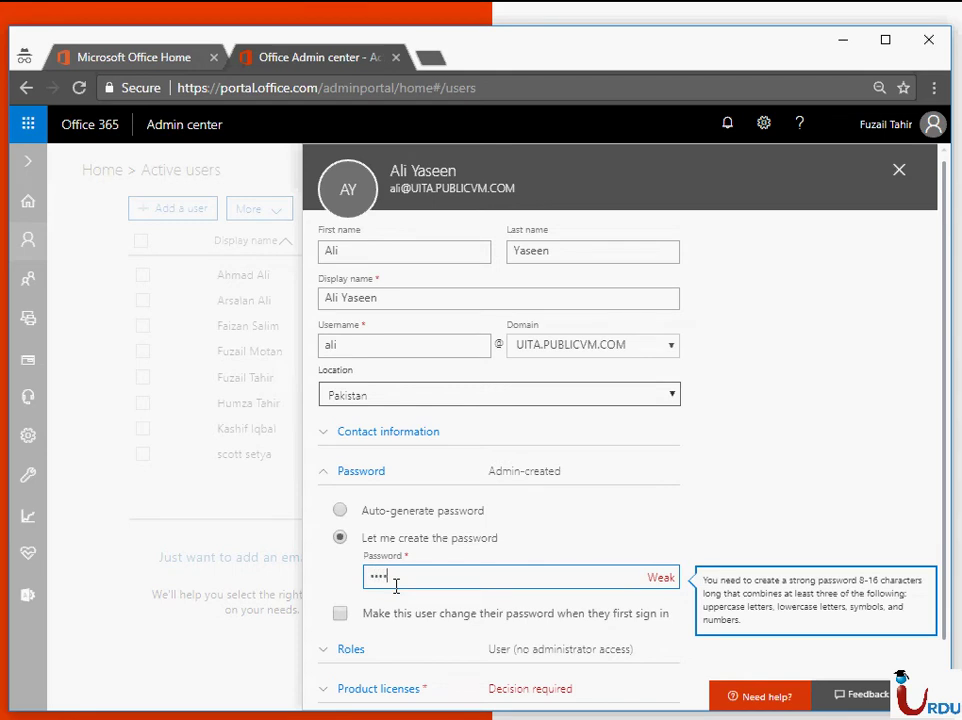
pyautogui.write('••••••••')
pyautogui.click(401, 650)
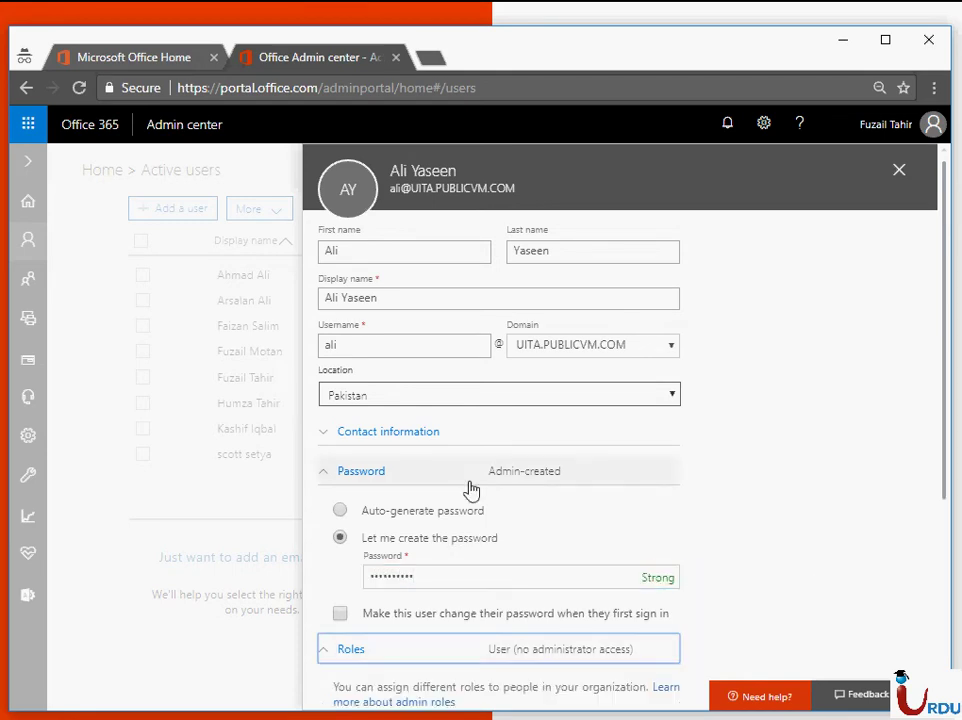
pyautogui.click(435, 299)
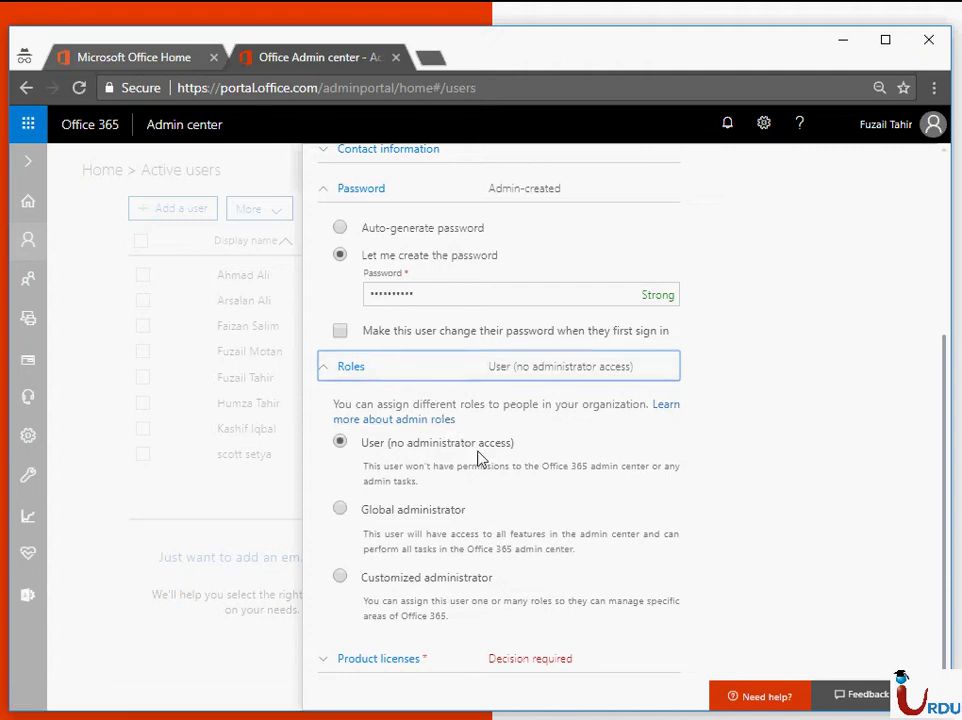
pyautogui.scroll(-1, 478, 457)
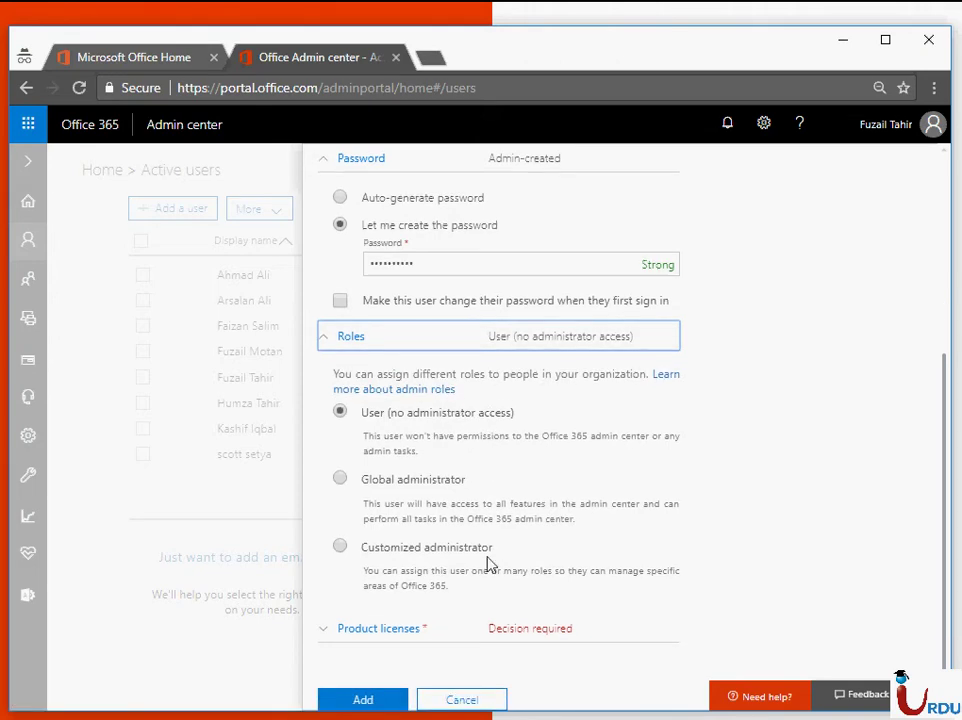
# - Turn on the Office 365 Enterprise E3 license and add the new user
pyautogui.click(496, 632)
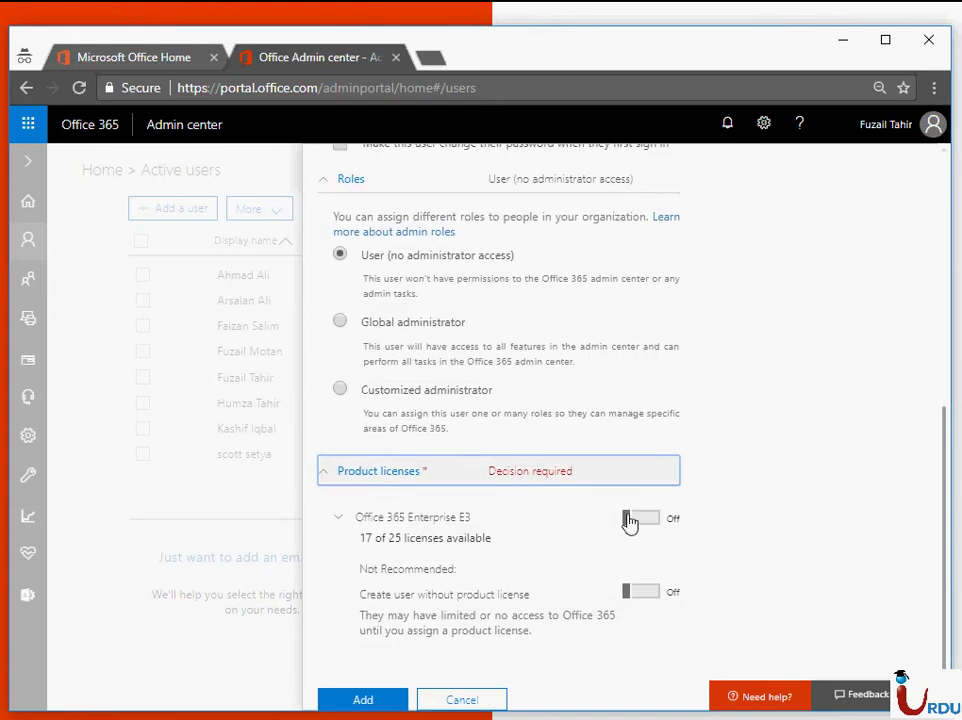
pyautogui.click(630, 520)
pyautogui.scroll(-5, 569, 421)
pyautogui.scroll(-3, 478, 566)
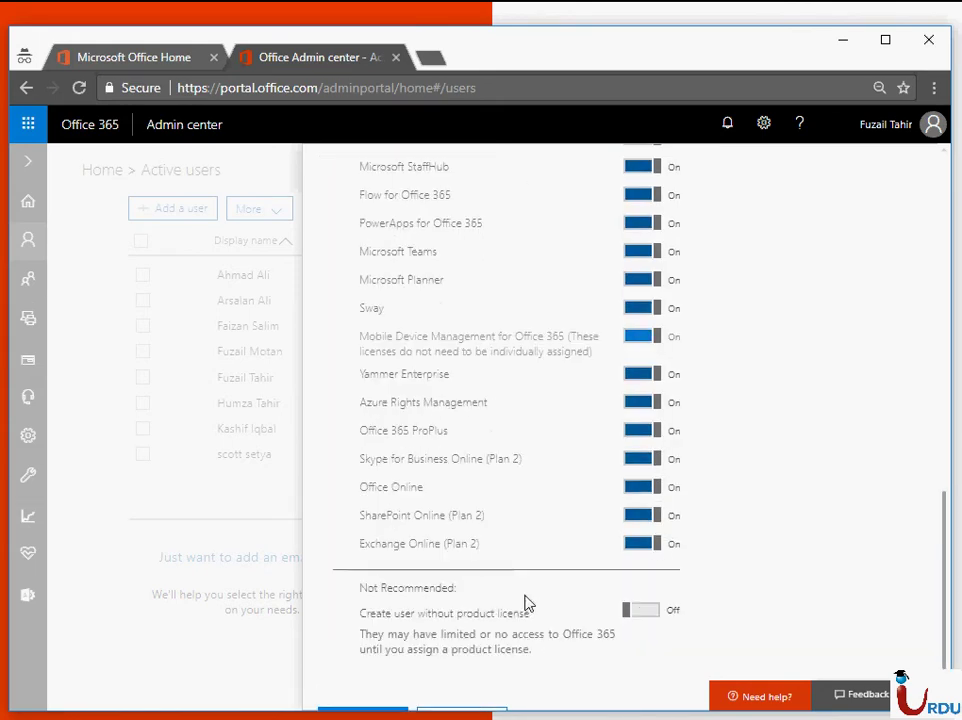
pyautogui.click(363, 699)
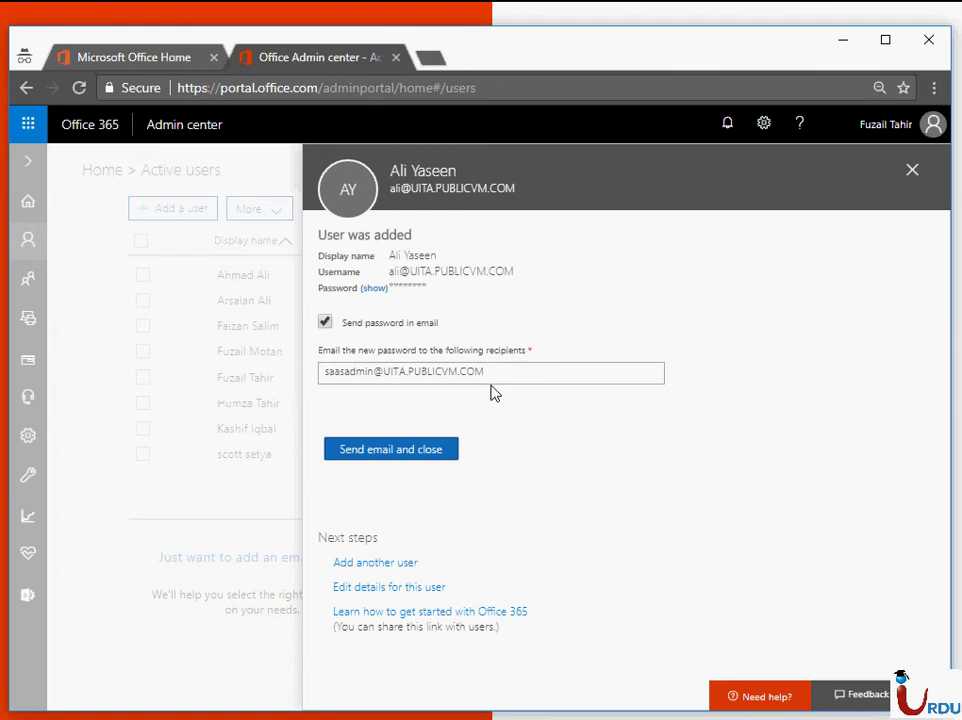
# - Email the new password, close the user panel and dismiss the feedback survey
pyautogui.click(427, 451)
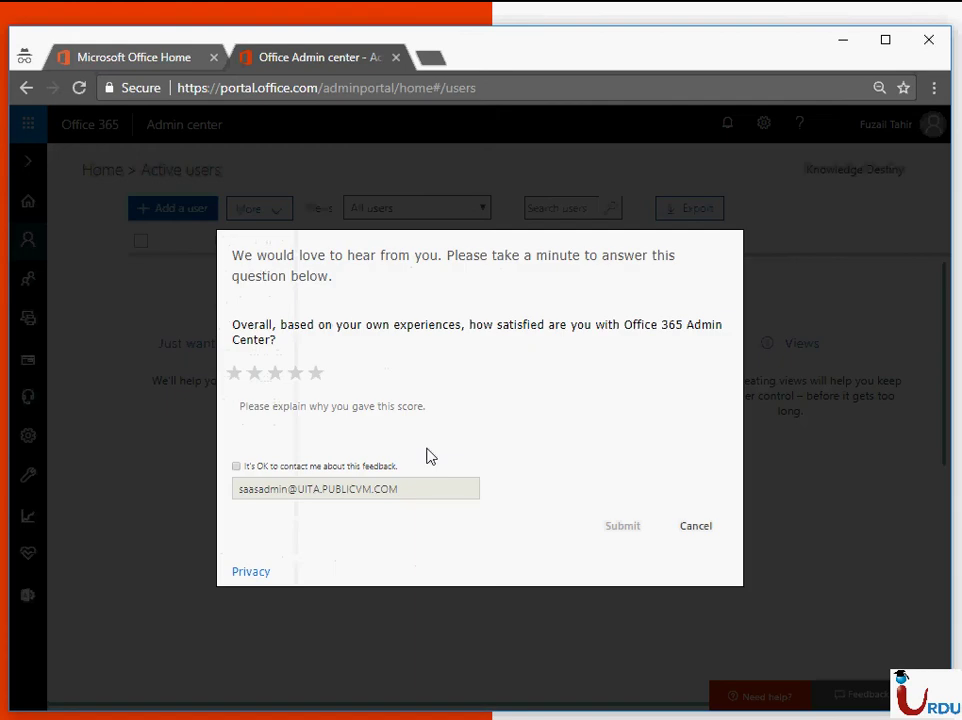
pyautogui.click(676, 528)
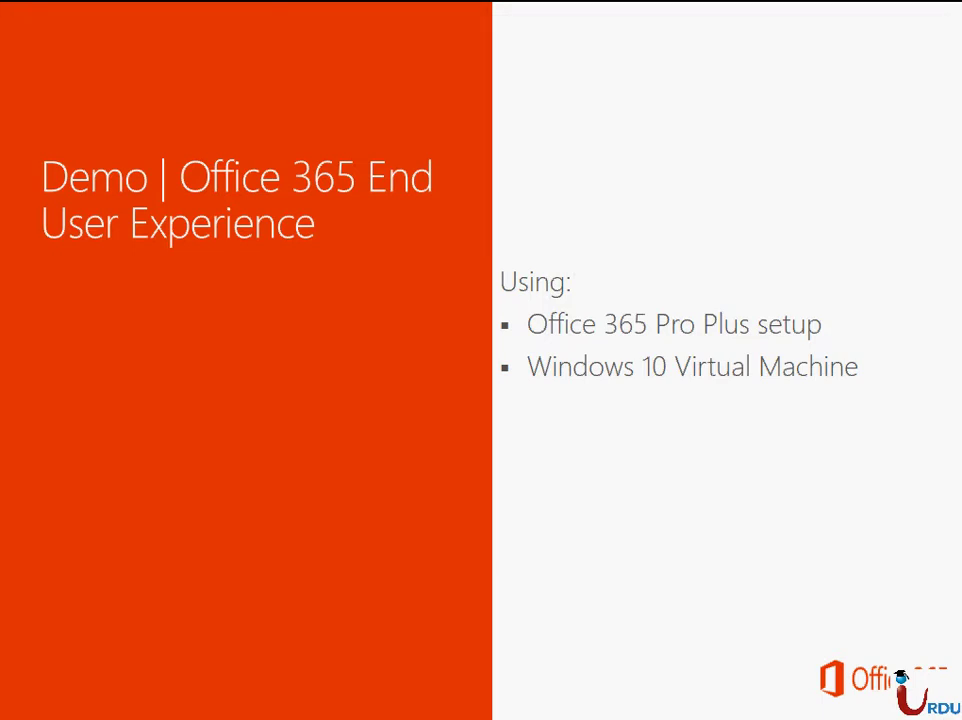
pyautogui.hotkey('alt', 'Tab')
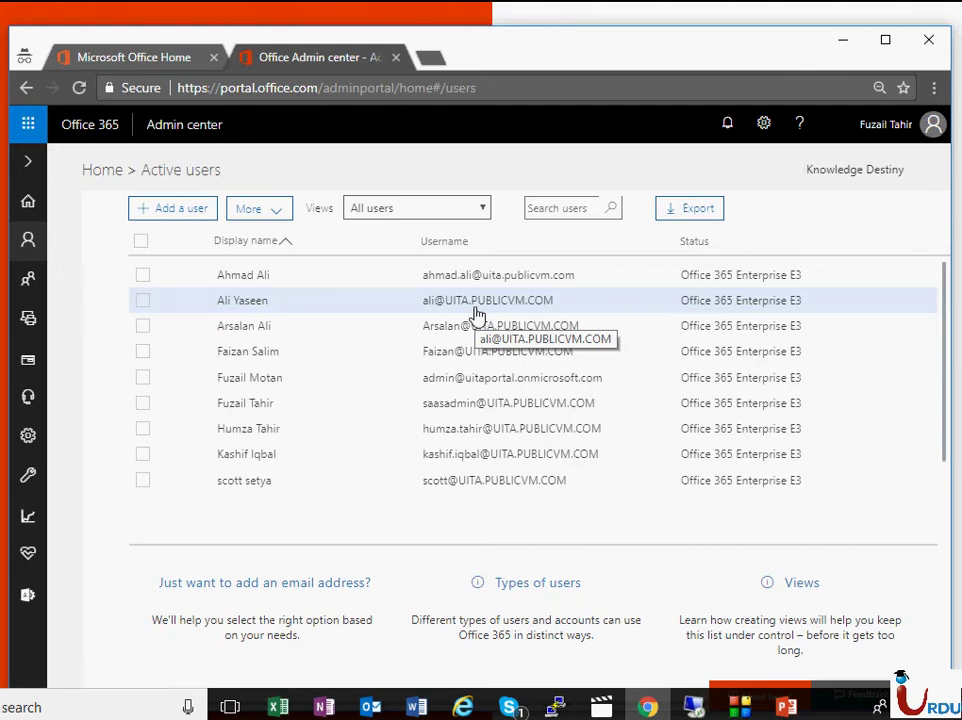
# - Switch to the Windows 10 VM's remote desktop session in full screen
pyautogui.hotkey('alt', 'Tab')
pyautogui.hotkey('alt', 'Tab')
pyautogui.hotkey('alt', 'Tab')
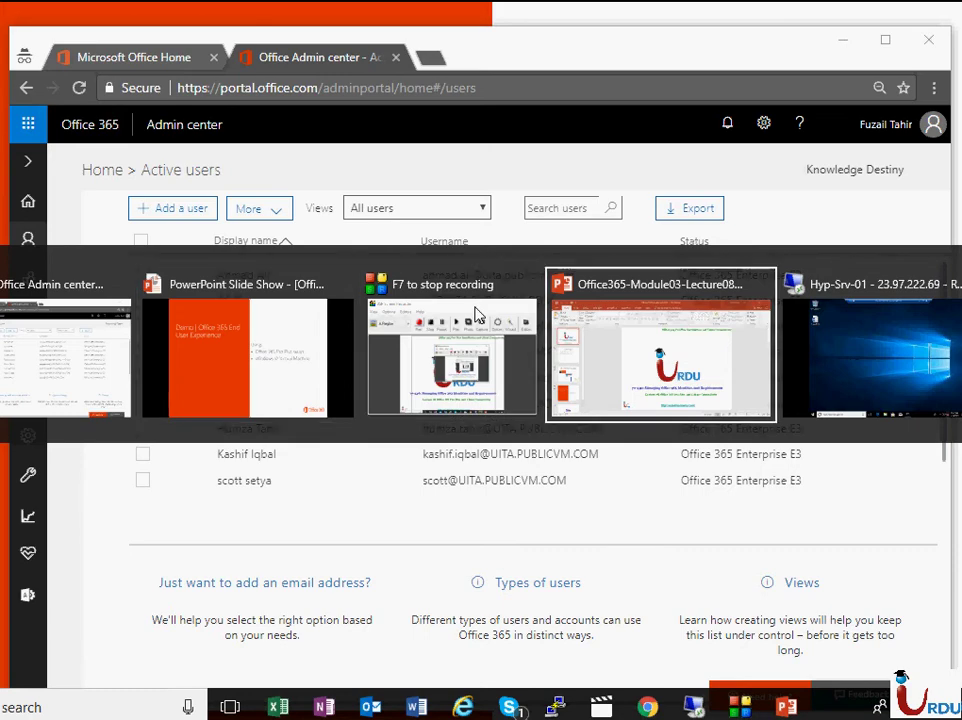
pyautogui.hotkey('alt', 'Tab')
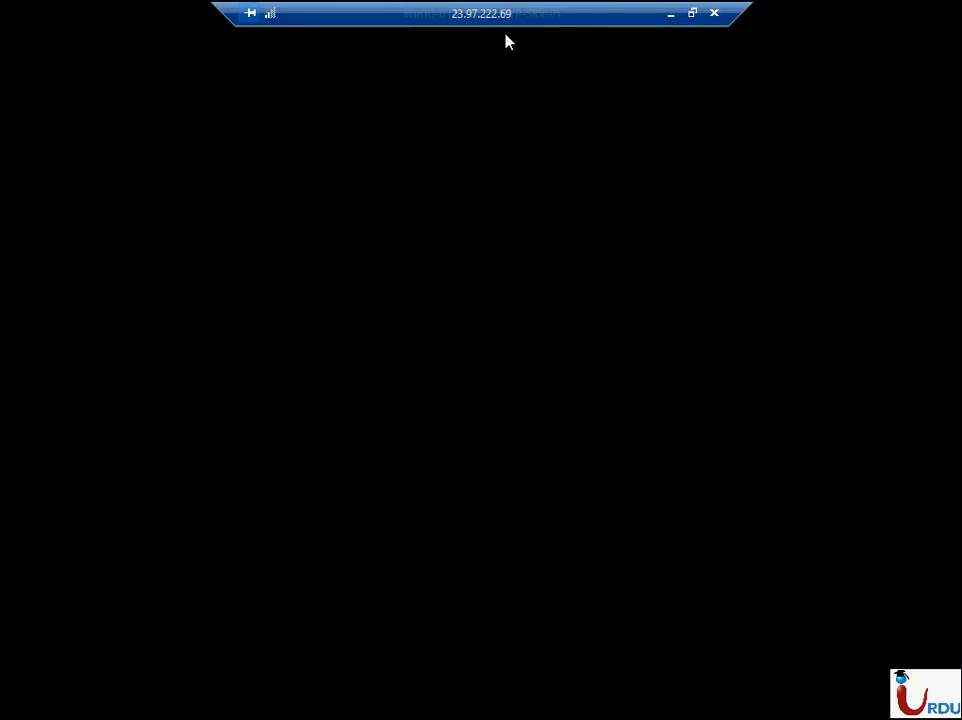
pyautogui.doubleClick(508, 20)
pyautogui.click(517, 15)
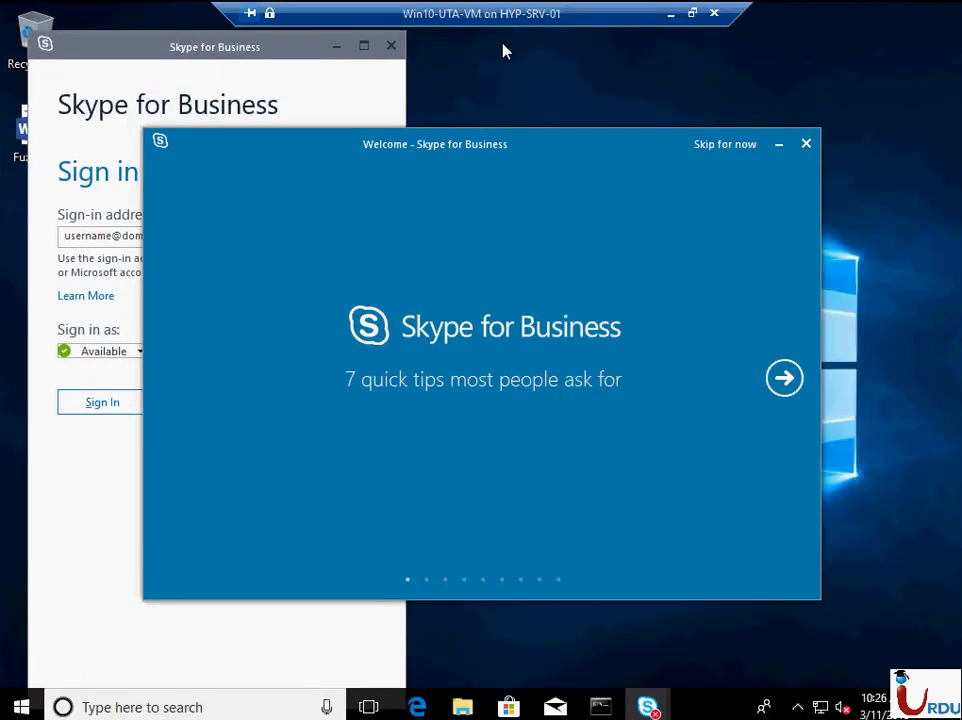
# - Close the Skype for Business tips and sign-in windows, then bring up the Start menu
pyautogui.click(805, 144)
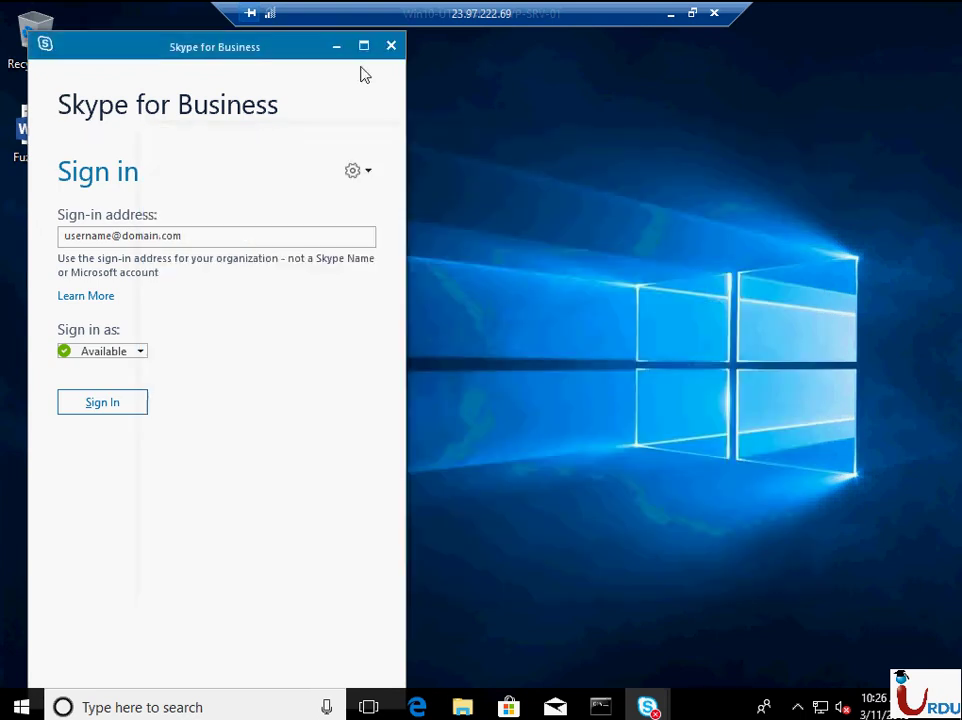
pyautogui.press('super+d')
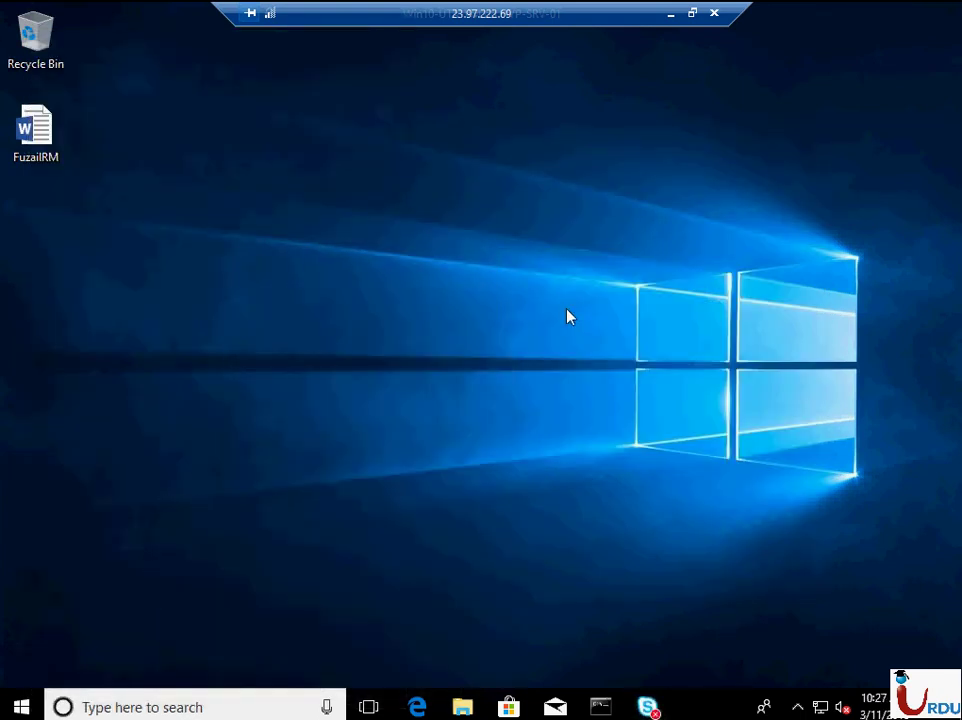
pyautogui.rightClick(567, 316)
pyautogui.click(617, 365)
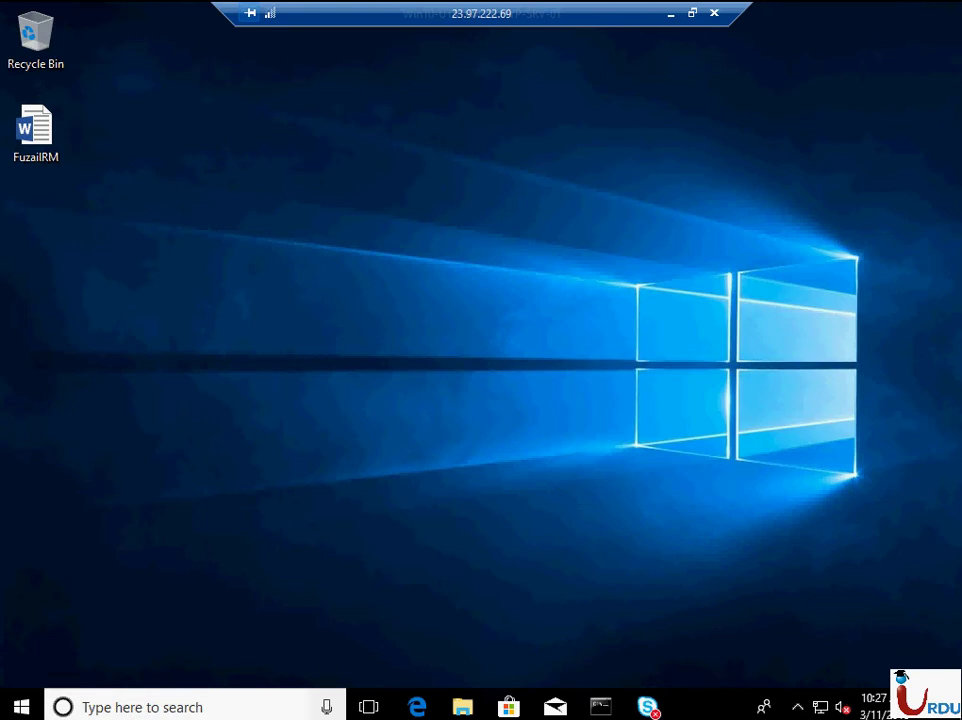
pyautogui.click(21, 707)
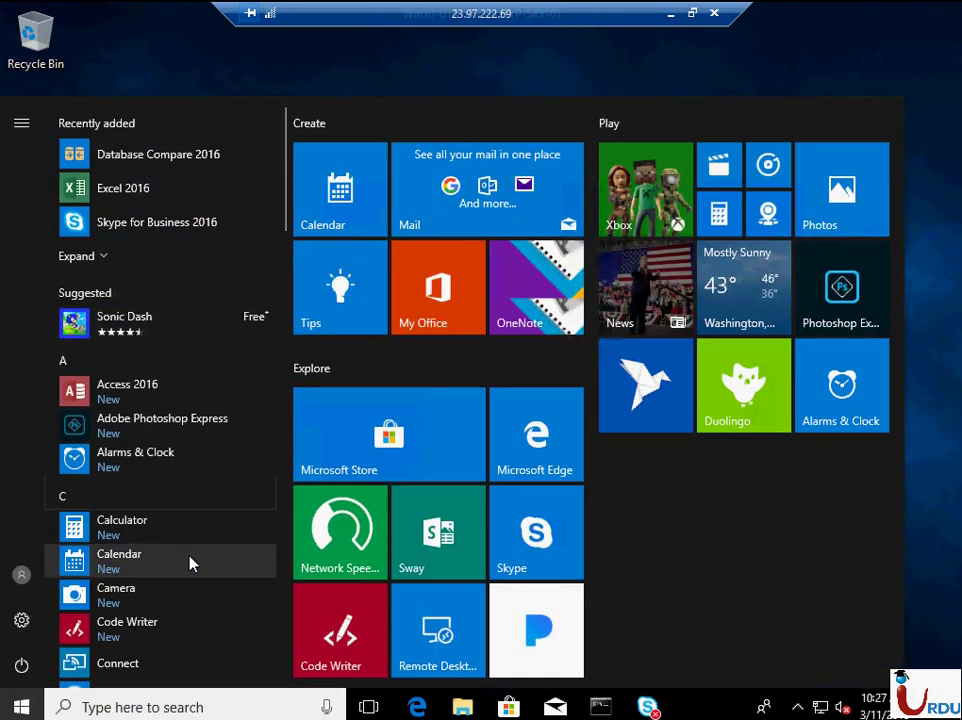
# - Launch Internet Explorer by searching 'inter' and browse to portal.office.com
pyautogui.write('inter')
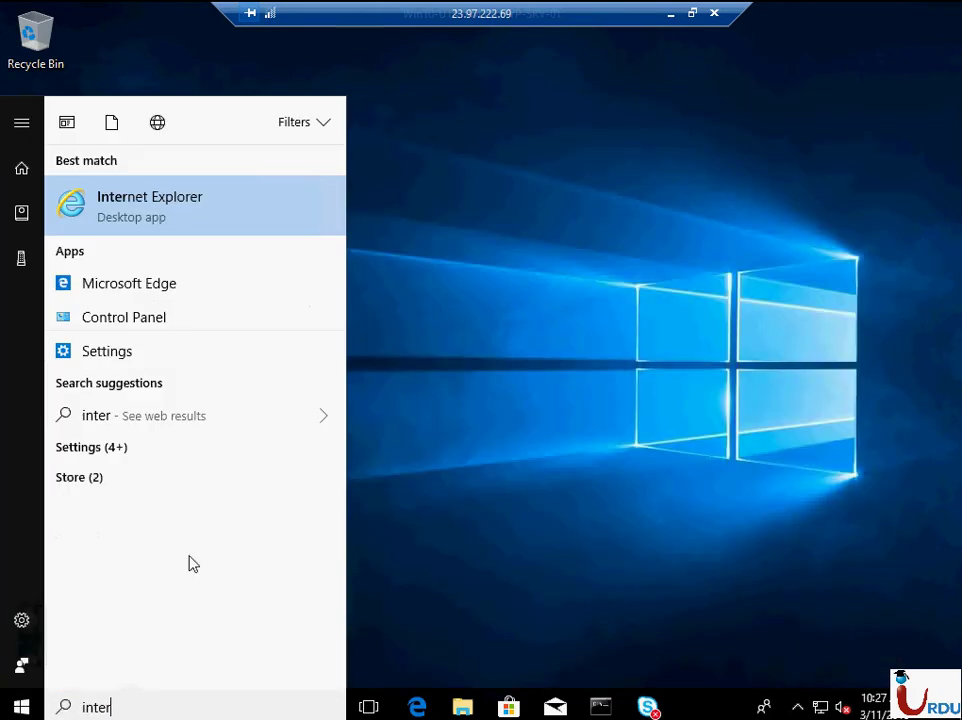
pyautogui.press('Return')
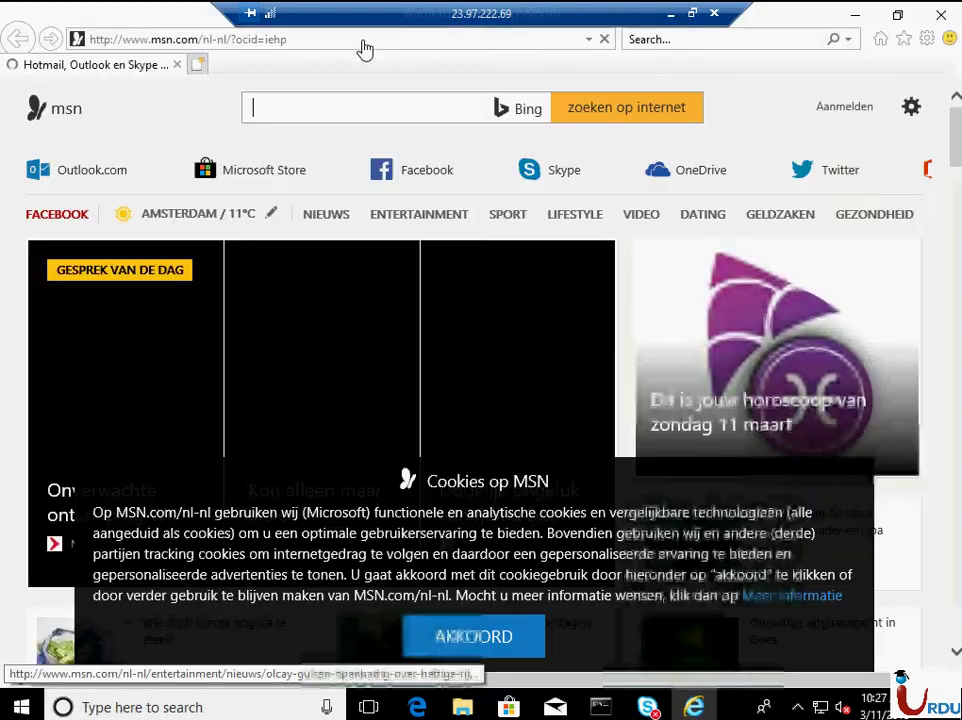
pyautogui.click(362, 39)
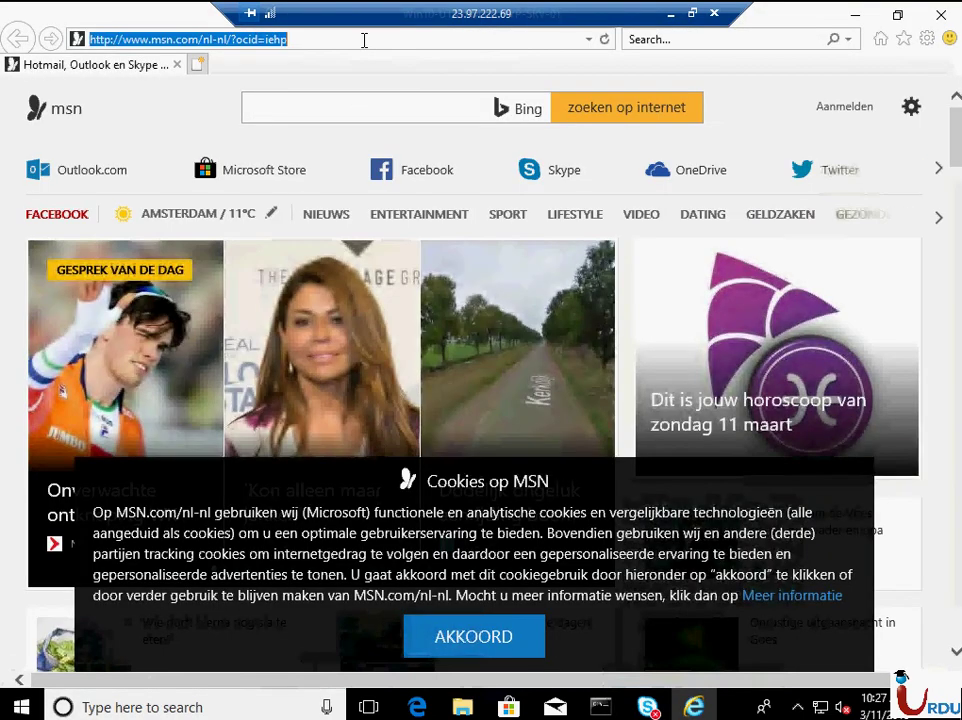
pyautogui.write('portal.')
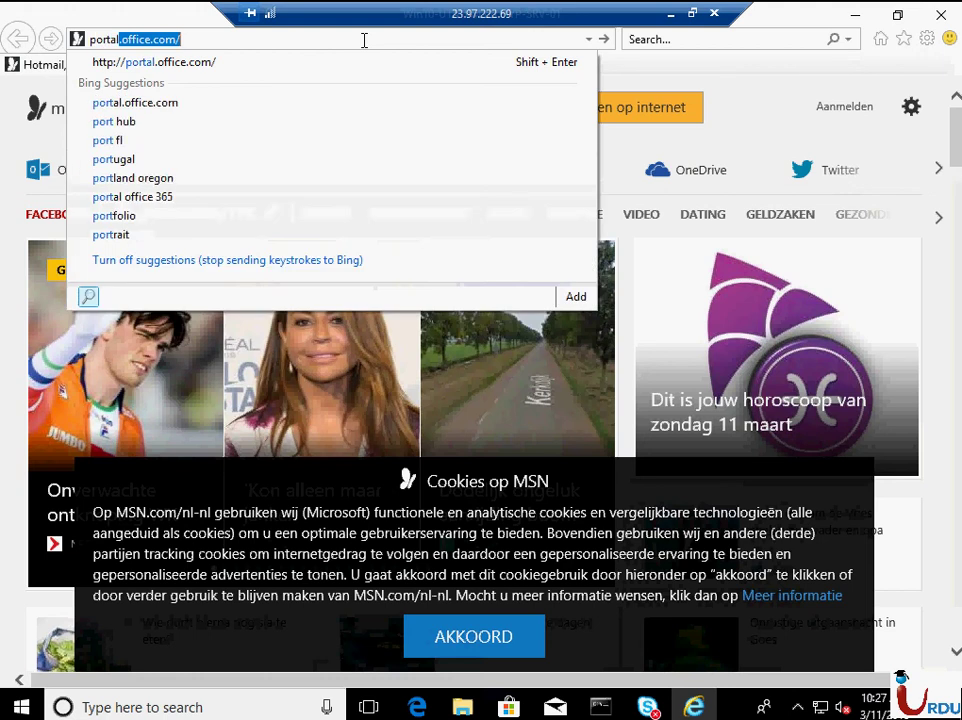
pyautogui.write('o')
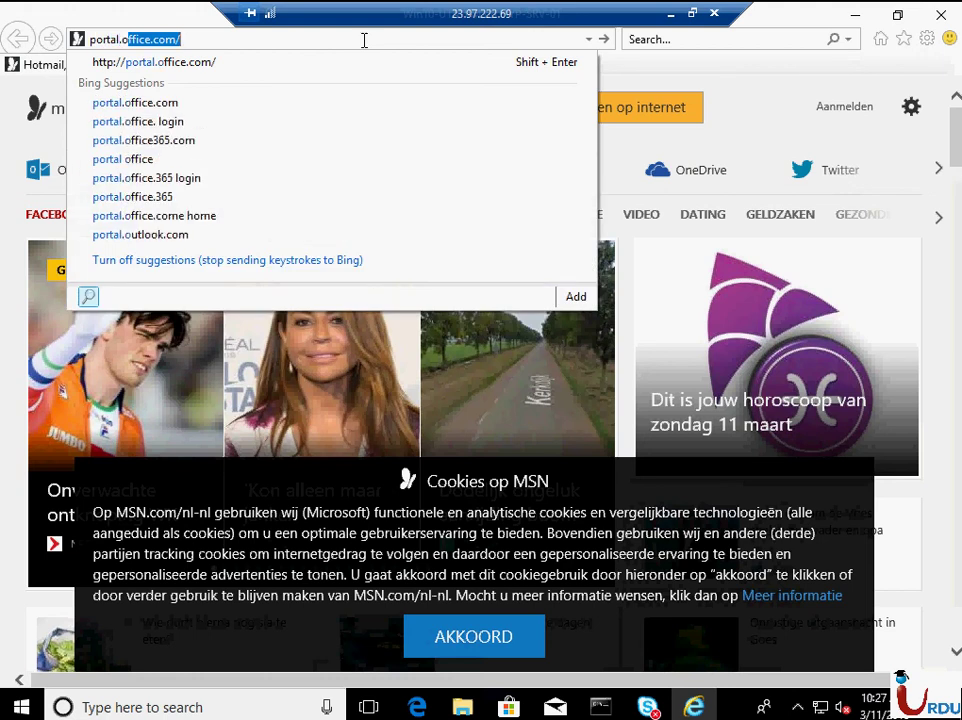
pyautogui.write('ffice.com')
pyautogui.press('Return')
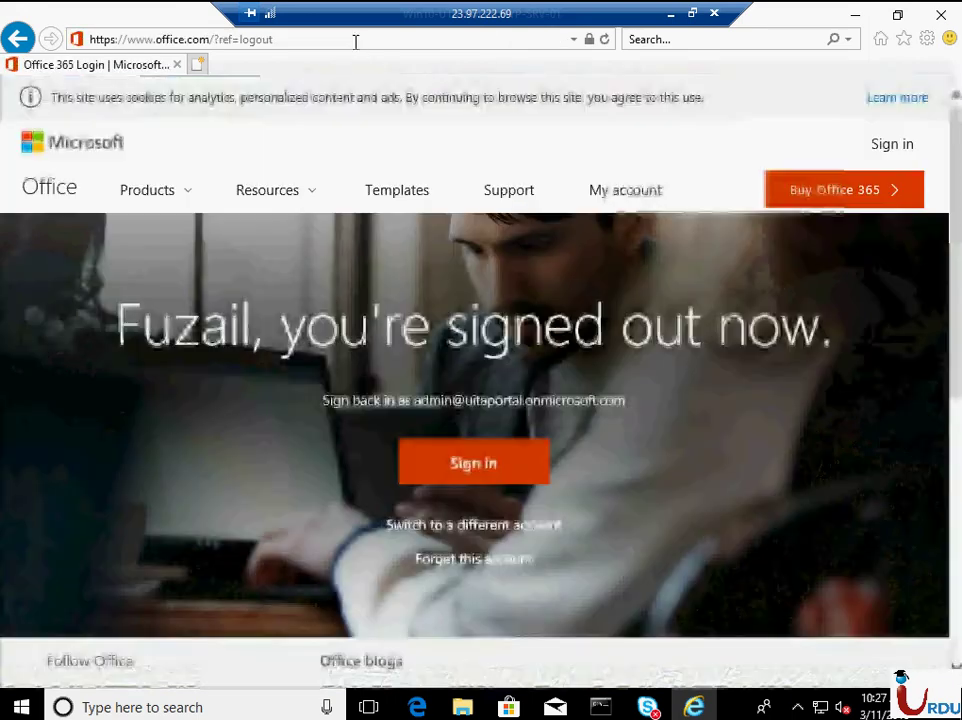
# - Reload the Office portal address in Internet Explorer
pyautogui.click(354, 40)
pyautogui.click(355, 40)
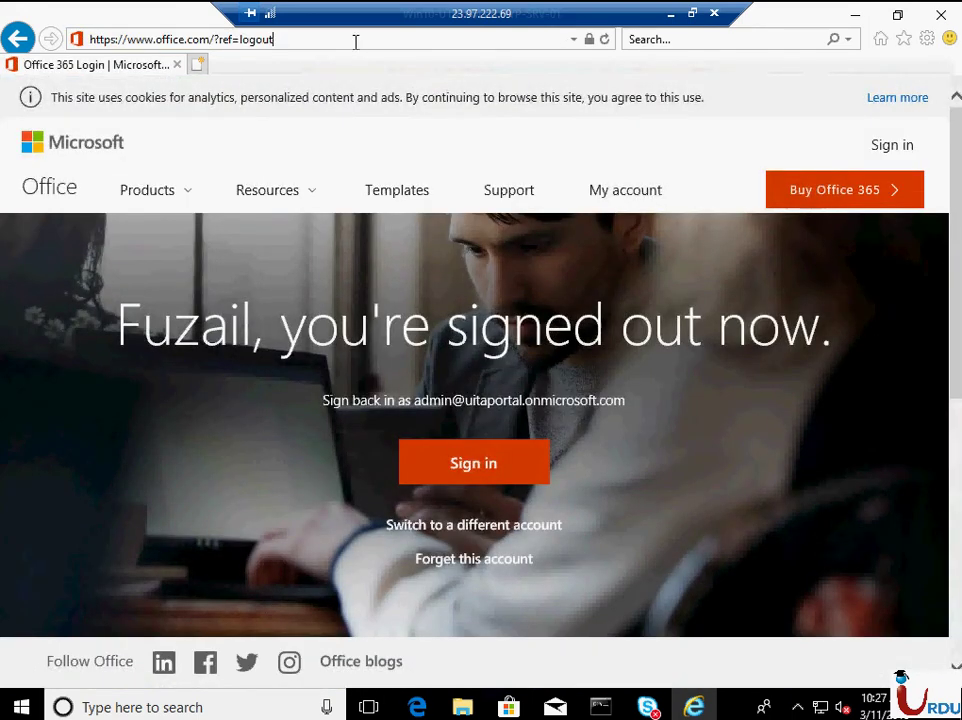
pyautogui.click(355, 40)
pyautogui.write('portal.office.com/')
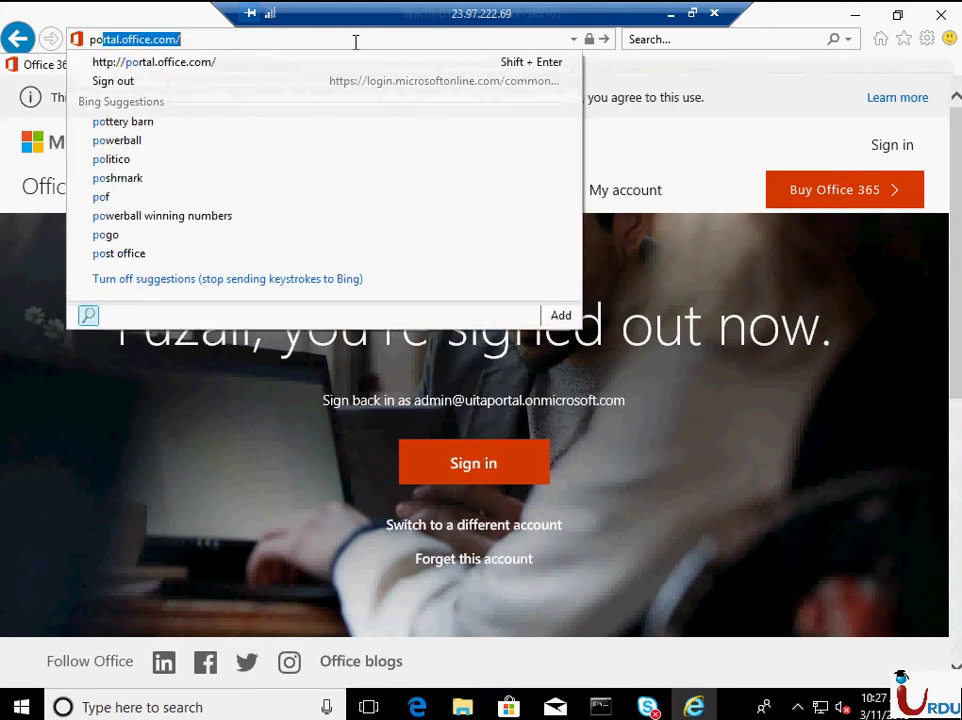
pyautogui.press('End')
pyautogui.press('Return')
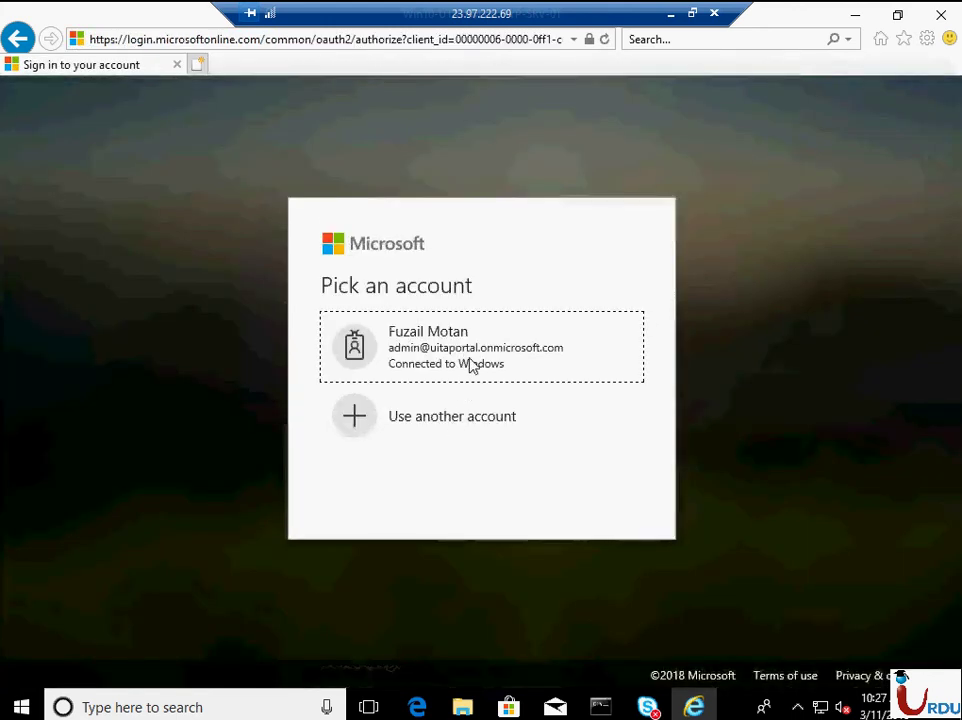
# - Sign in with another work account, entering its e-mail address and password
pyautogui.click(448, 410)
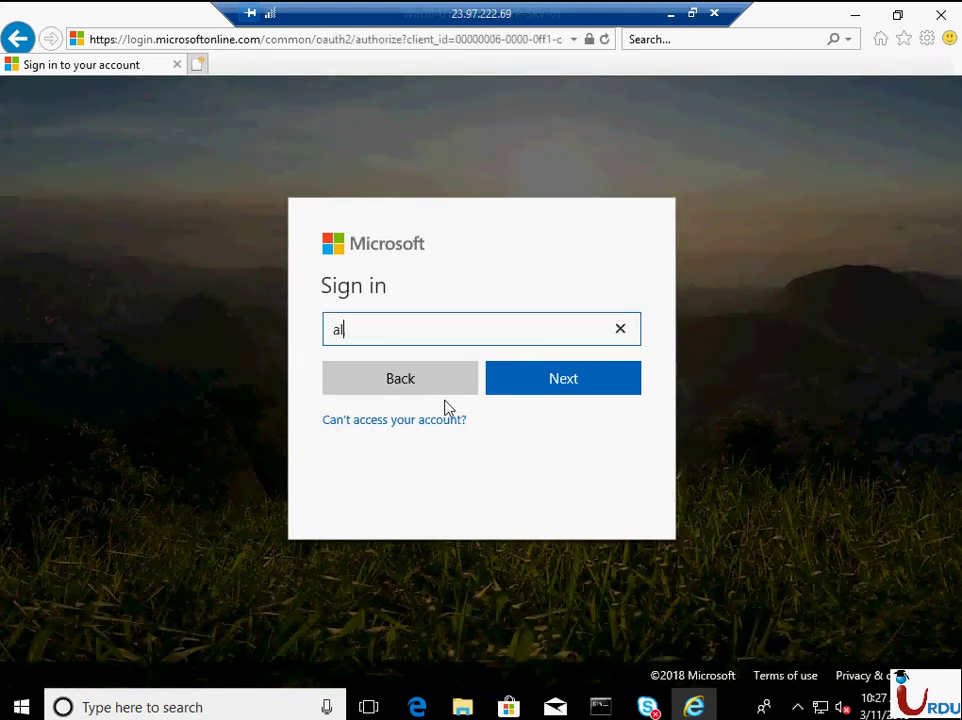
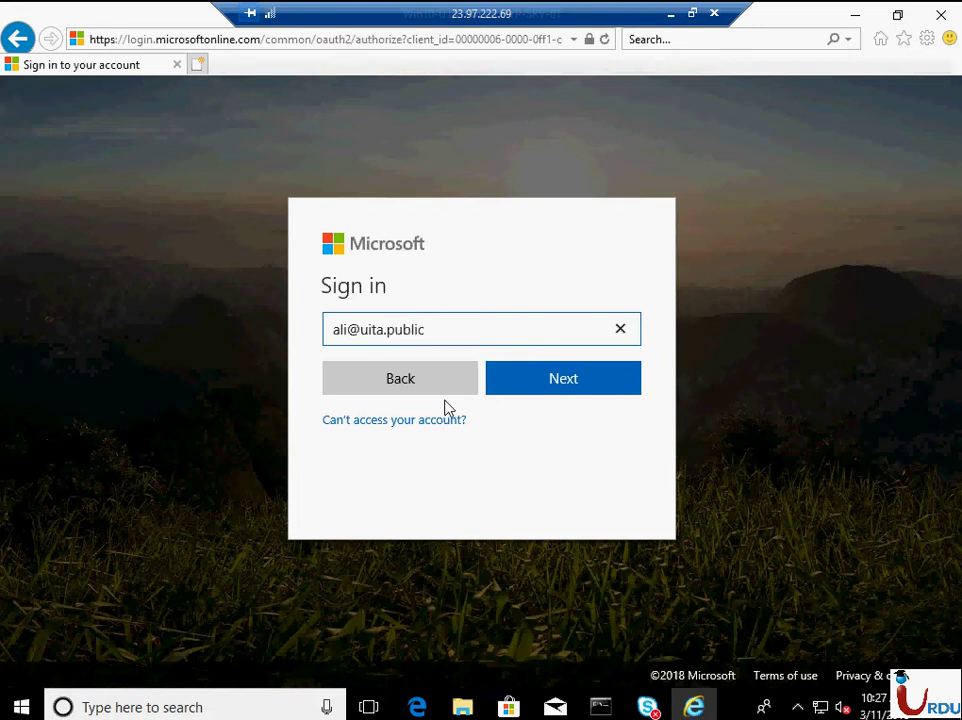
pyautogui.press('Return')
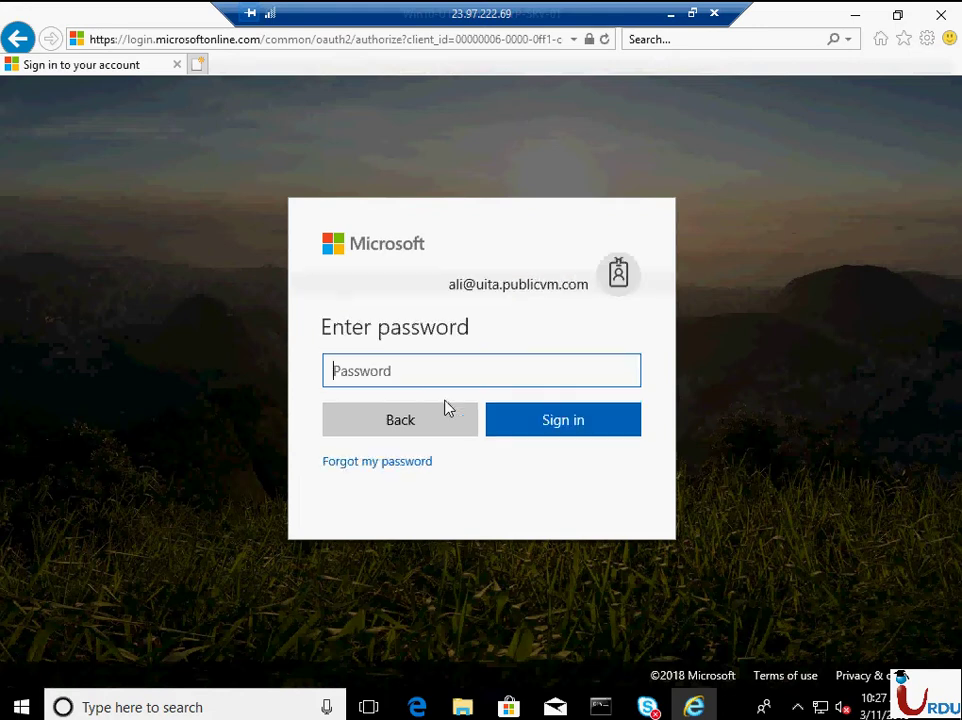
pyautogui.write('•••••••')
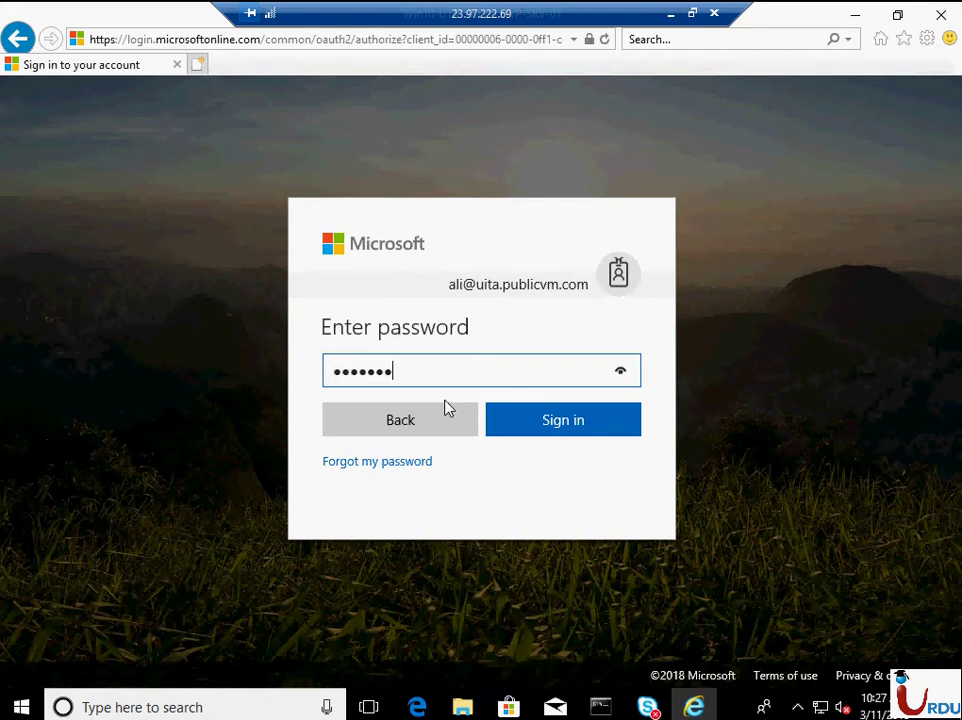
pyautogui.write('•••')
pyautogui.press('Return')
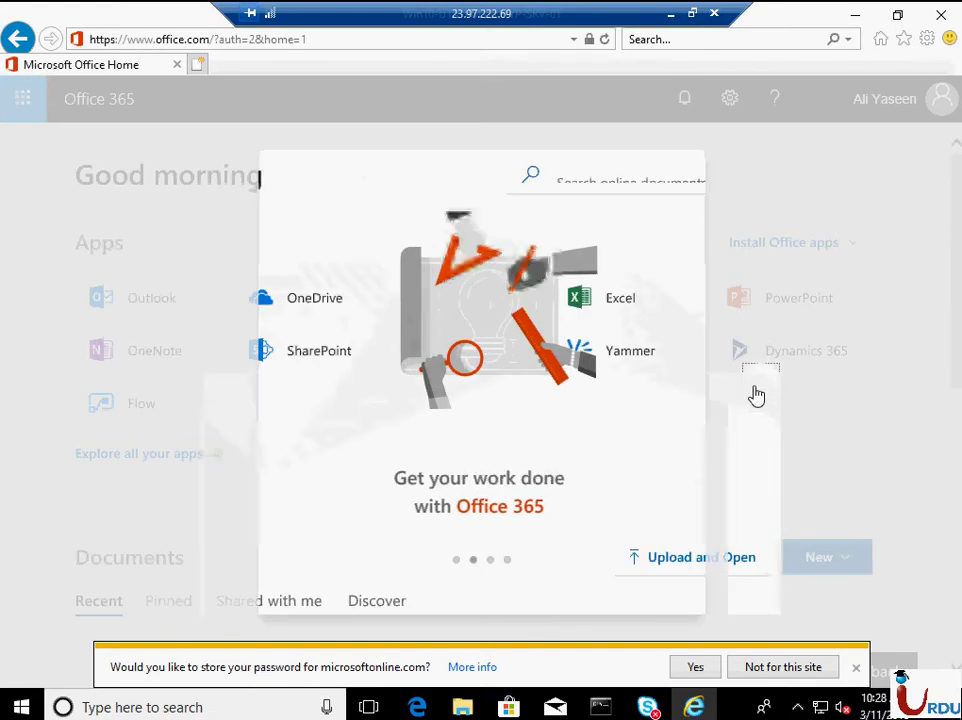
# - Click through the welcome tour, decline saving the password, and show the Install Office choices
pyautogui.click(758, 391)
pyautogui.click(760, 391)
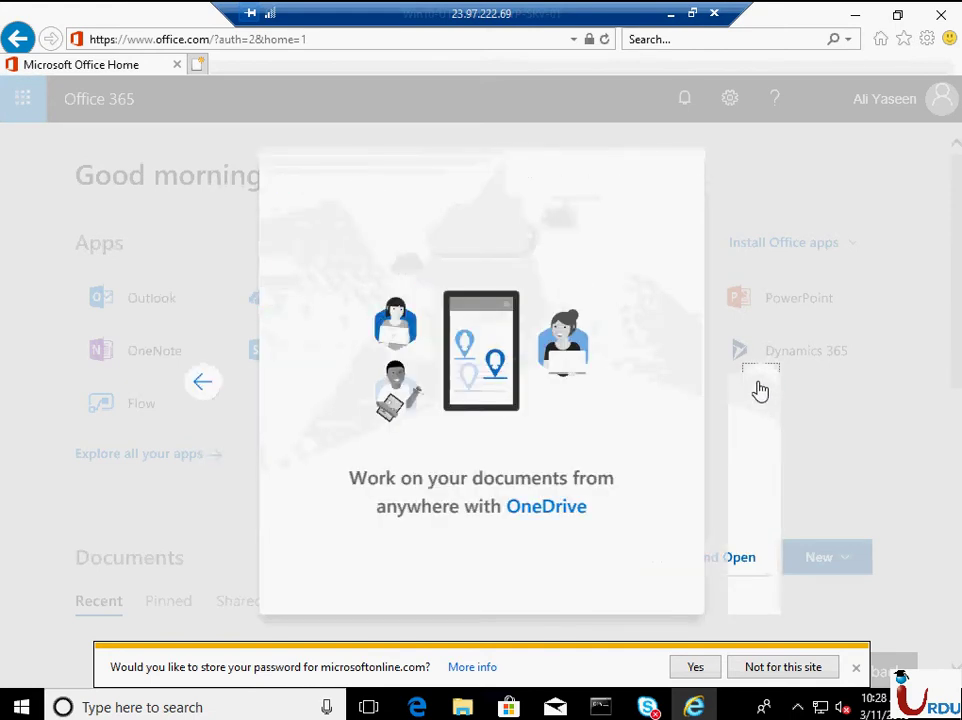
pyautogui.click(760, 391)
pyautogui.click(760, 391)
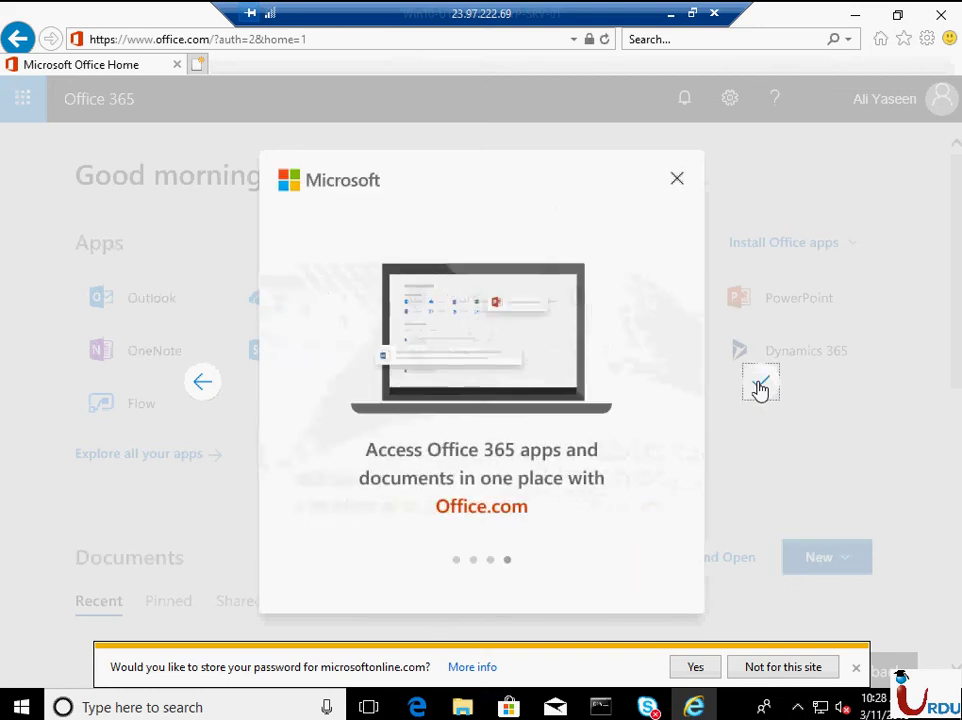
pyautogui.click(756, 389)
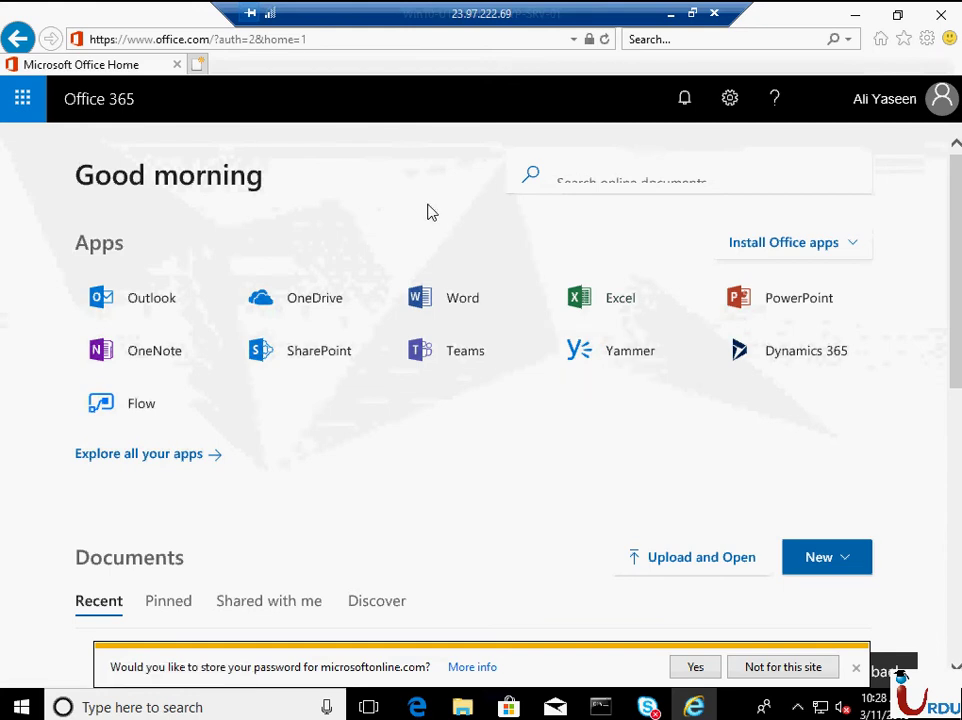
pyautogui.click(856, 670)
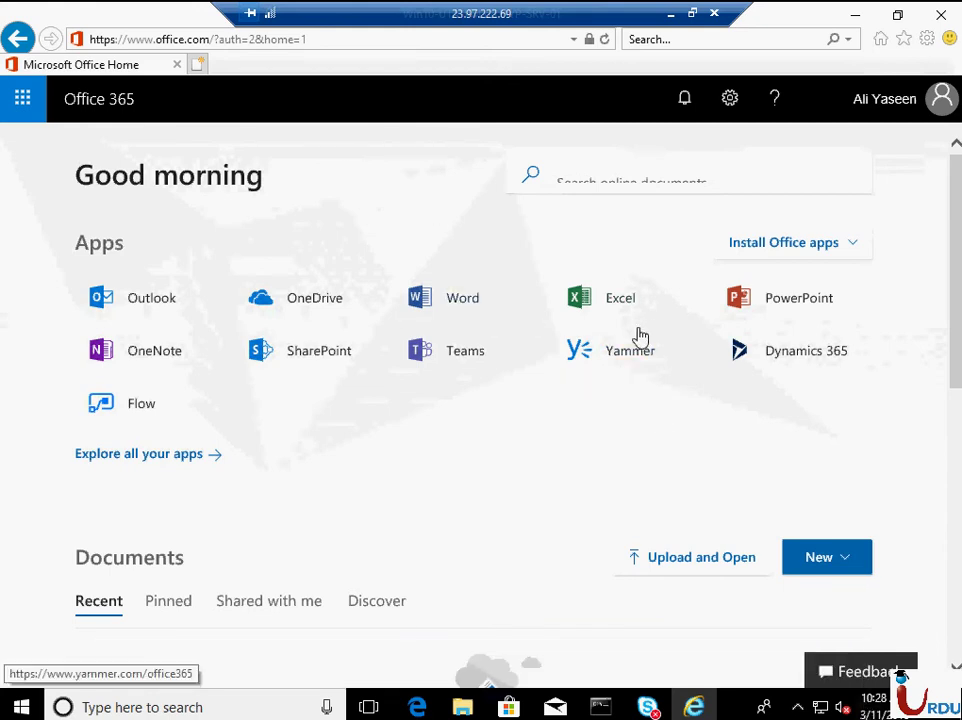
pyautogui.click(834, 258)
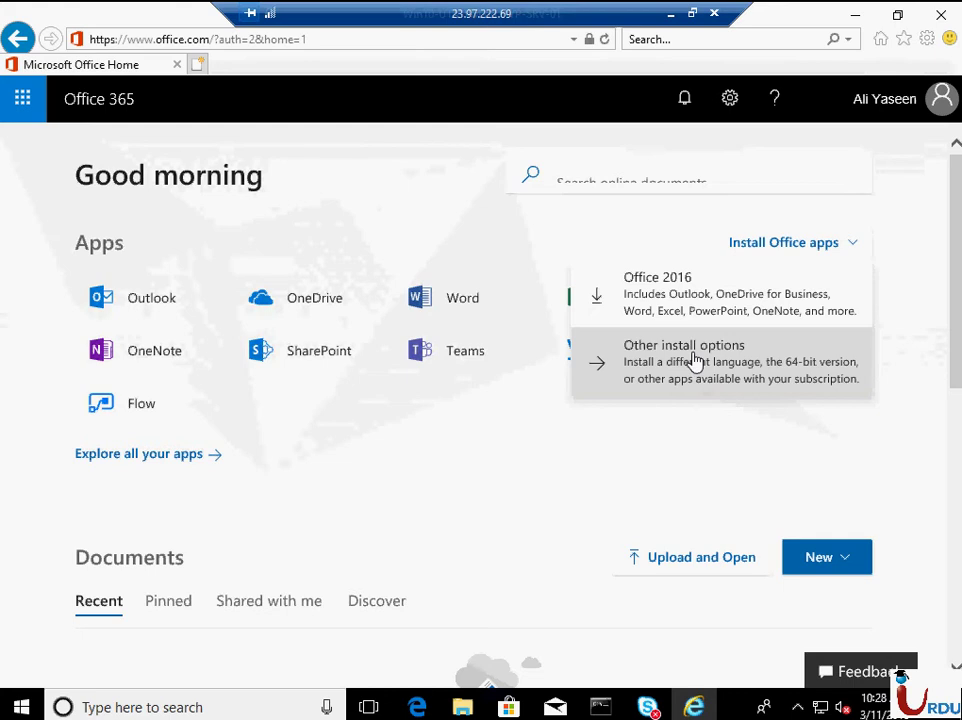
pyautogui.click(651, 358)
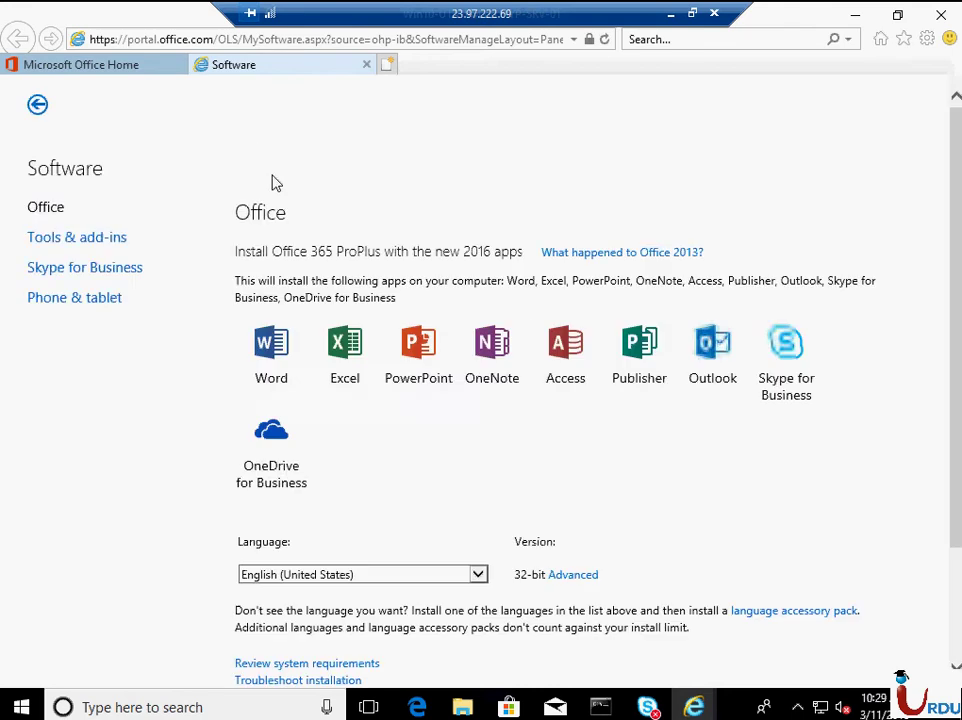
pyautogui.scroll(-1, 465, 594)
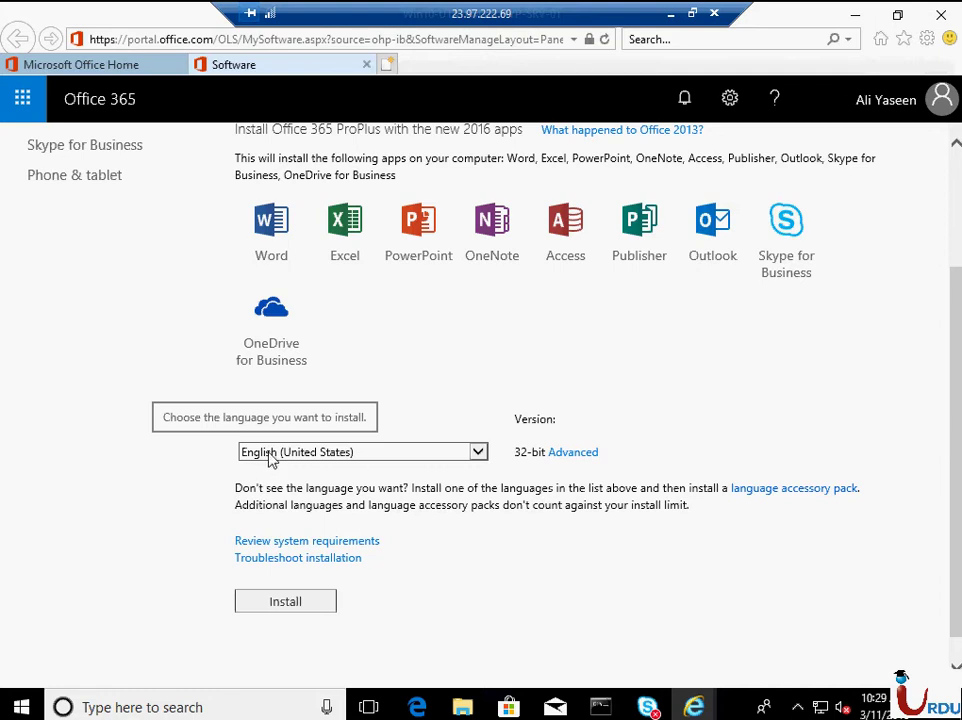
pyautogui.click(571, 455)
pyautogui.click(556, 453)
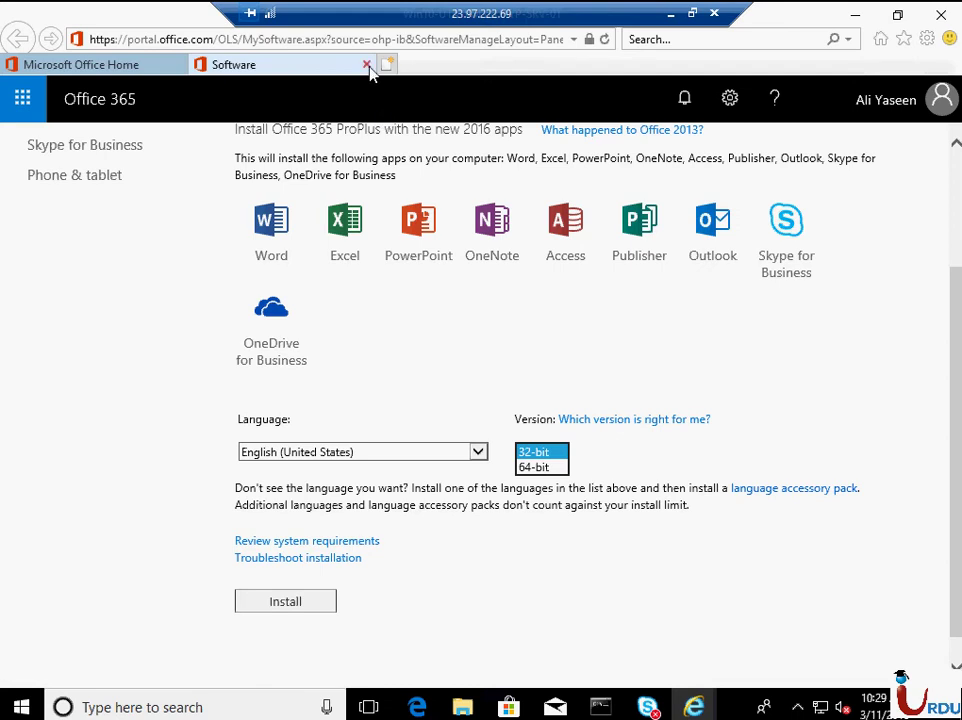
pyautogui.click(366, 64)
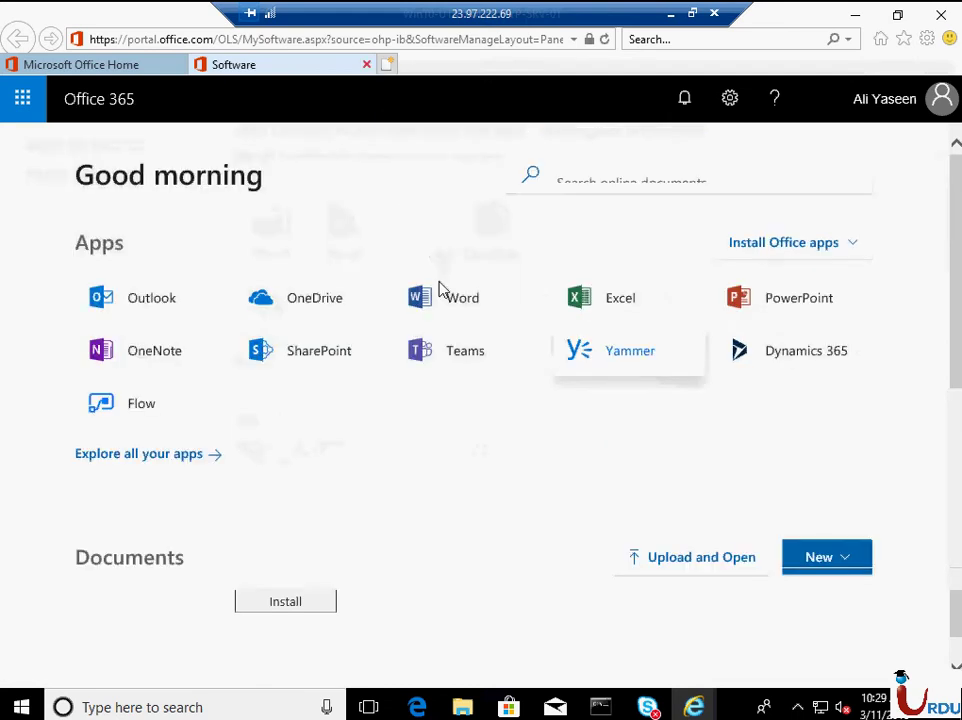
# - Choose Office 2016 under Install Office and save the setup file into Downloads
pyautogui.click(812, 245)
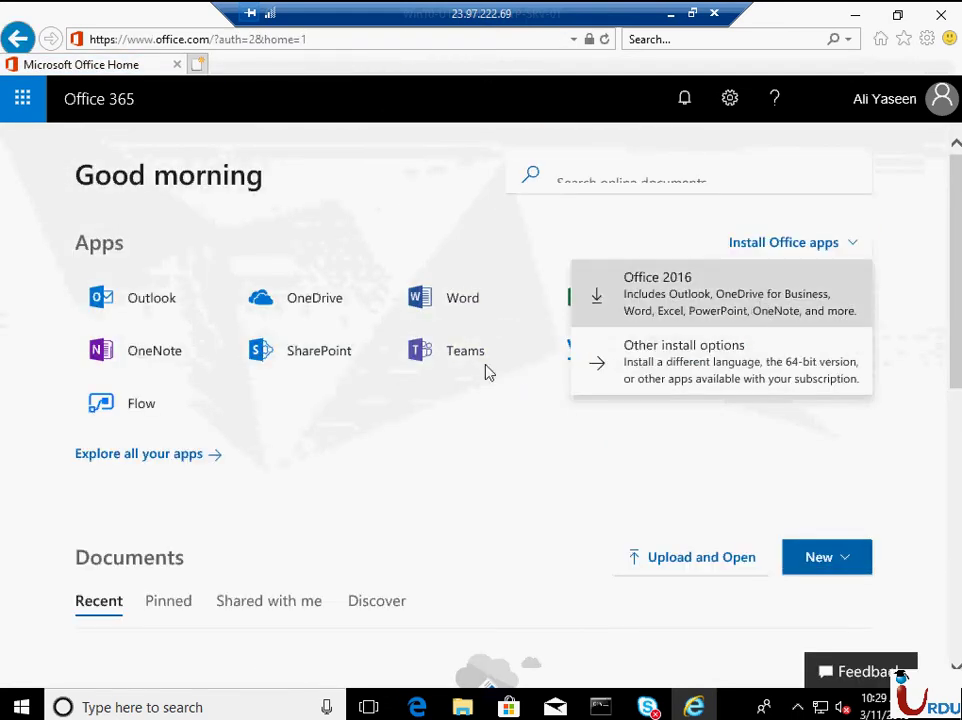
pyautogui.click(651, 295)
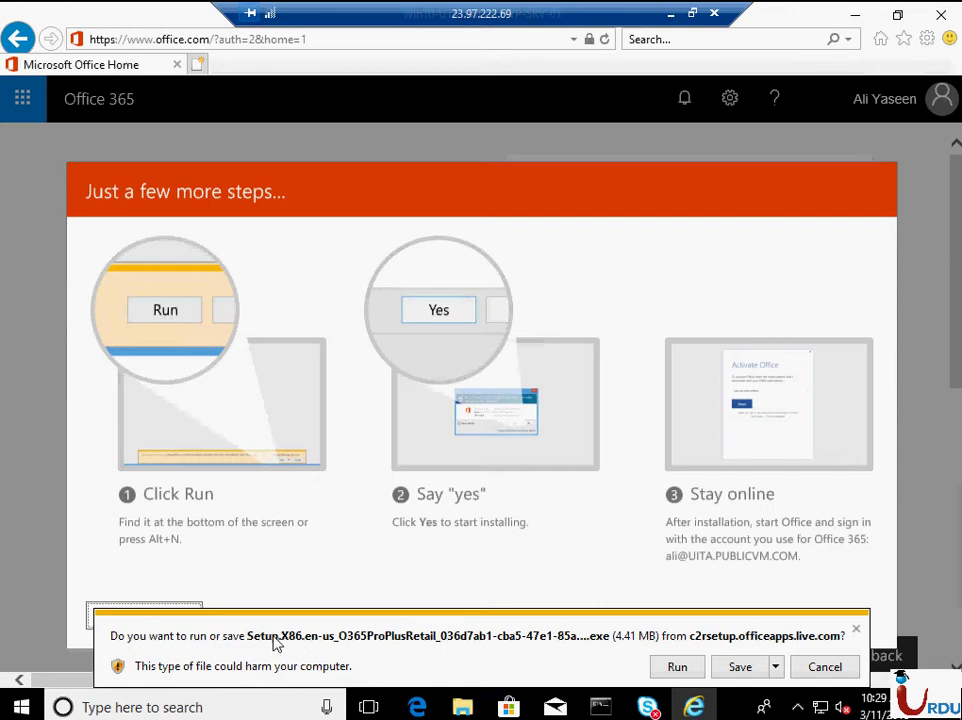
pyautogui.click(776, 667)
pyautogui.click(836, 644)
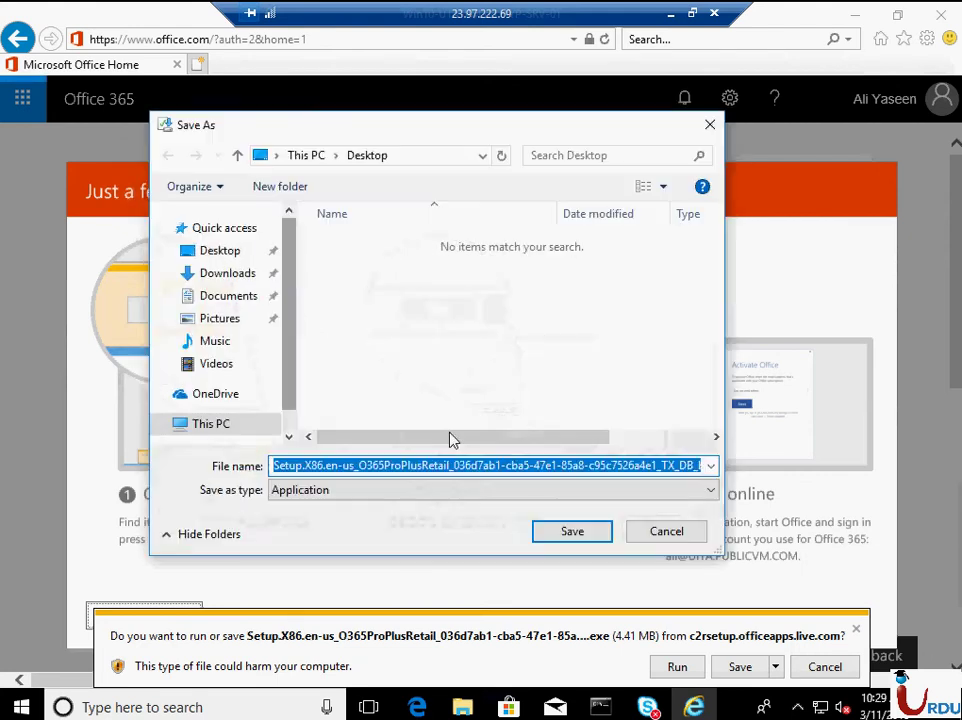
pyautogui.click(247, 274)
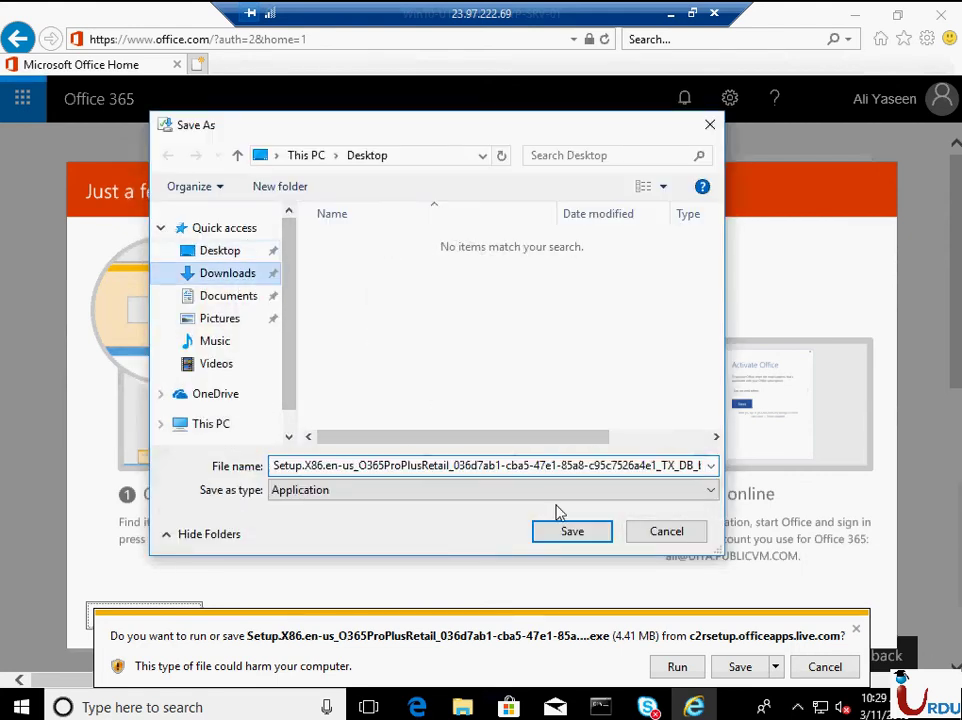
pyautogui.click(570, 531)
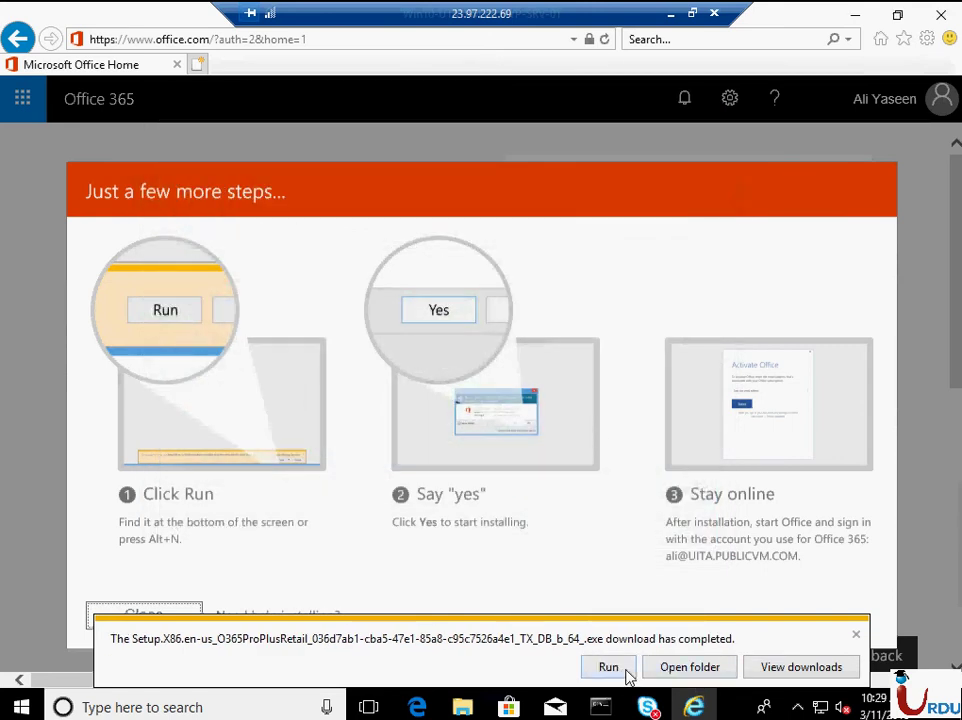
# - Run the downloaded Office setup and approve it in User Account Control
pyautogui.click(627, 674)
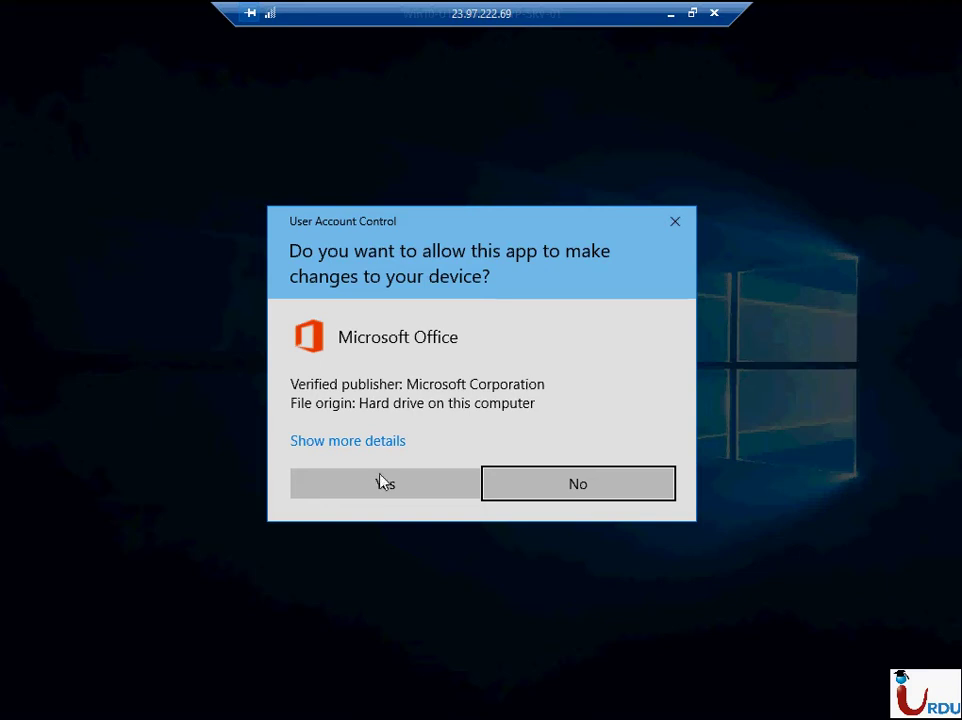
pyautogui.click(410, 490)
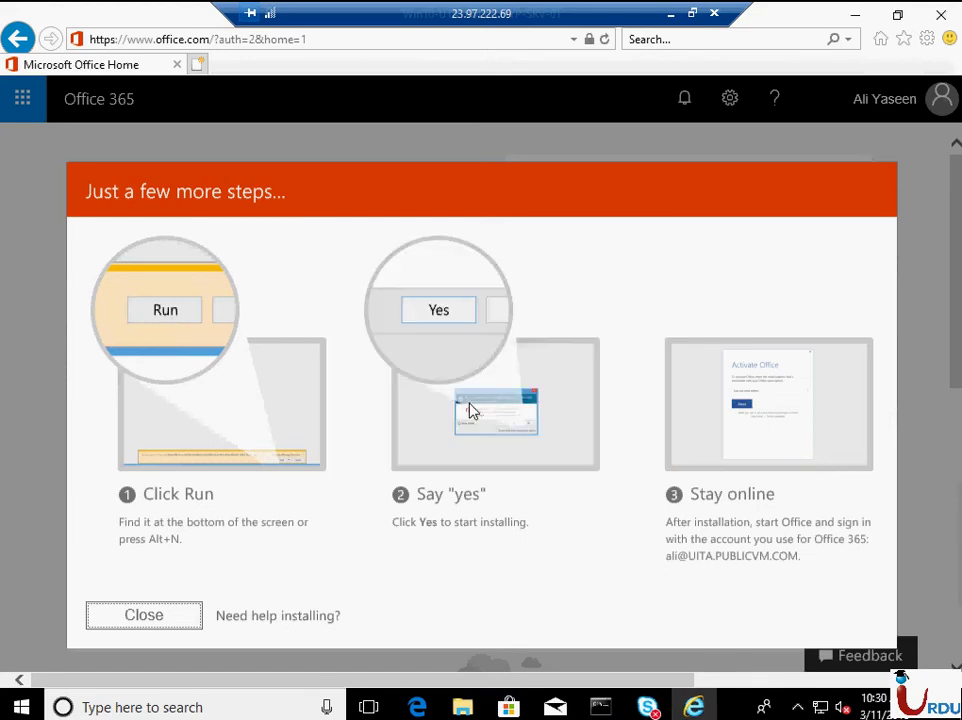
pyautogui.click(796, 708)
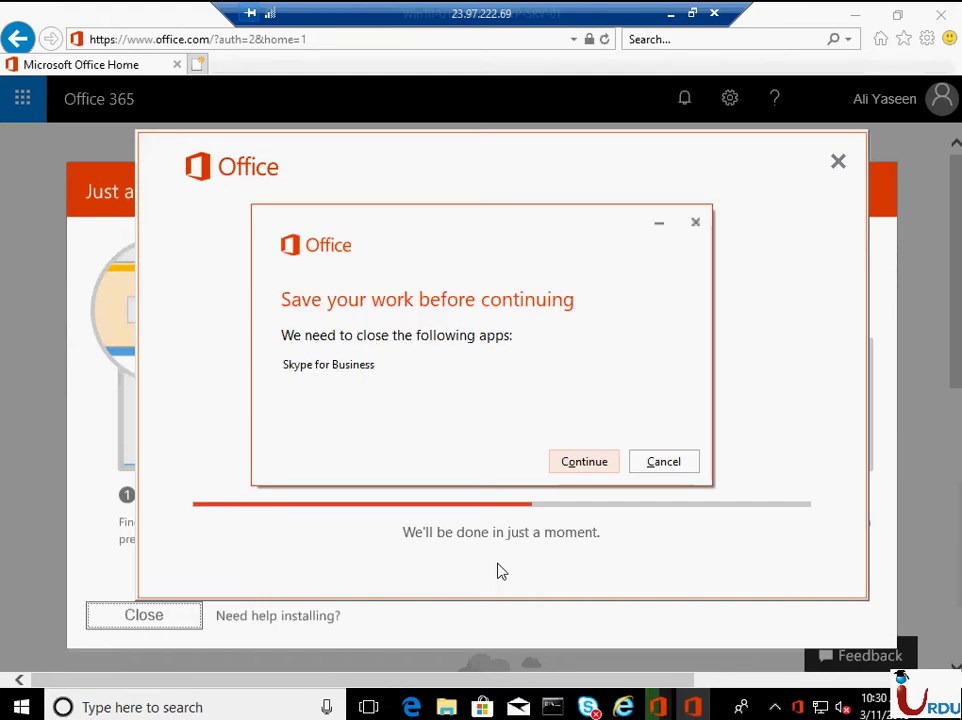
# - Let the installer close Skype for Business so the Office installation can finish
pyautogui.click(560, 464)
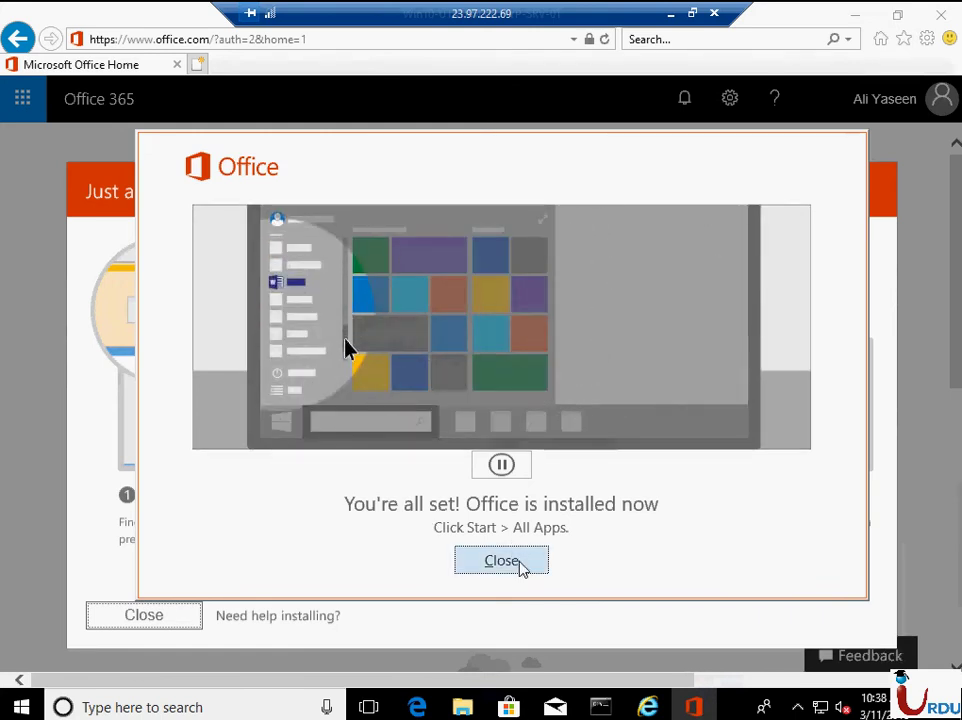
# - Dismiss the Office installation notices and minimize the browser to show the desktop
pyautogui.click(478, 560)
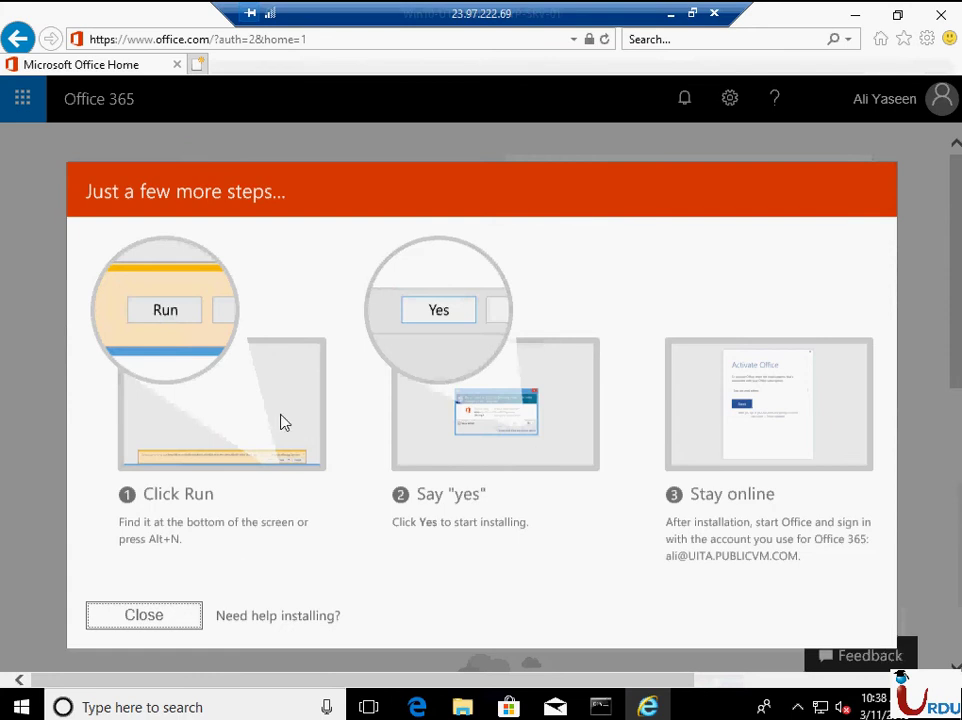
pyautogui.click(185, 632)
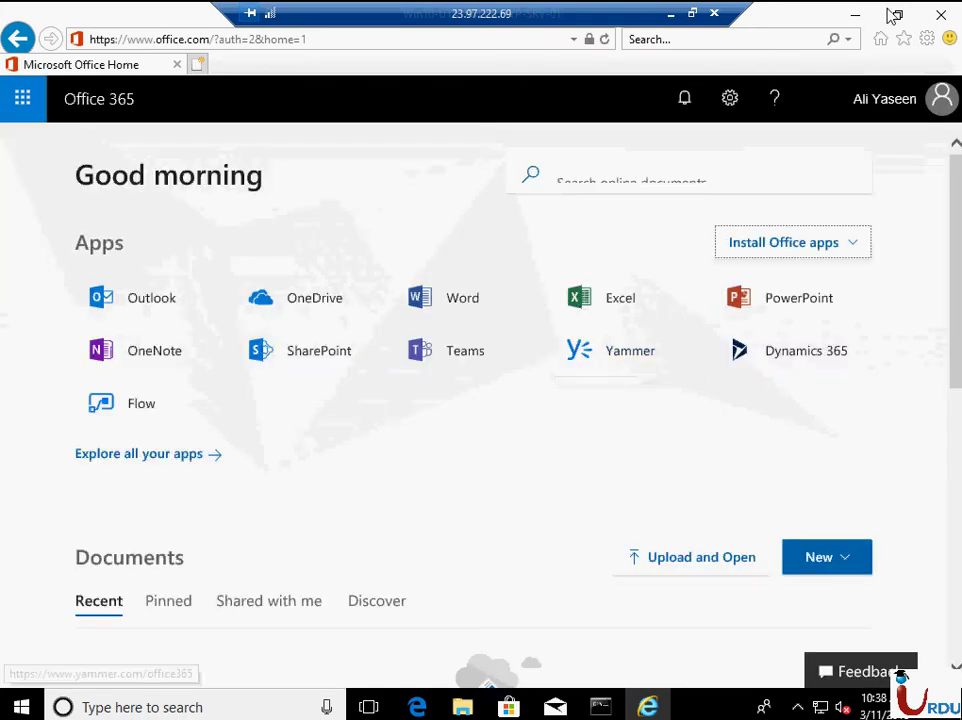
pyautogui.press('super+d')
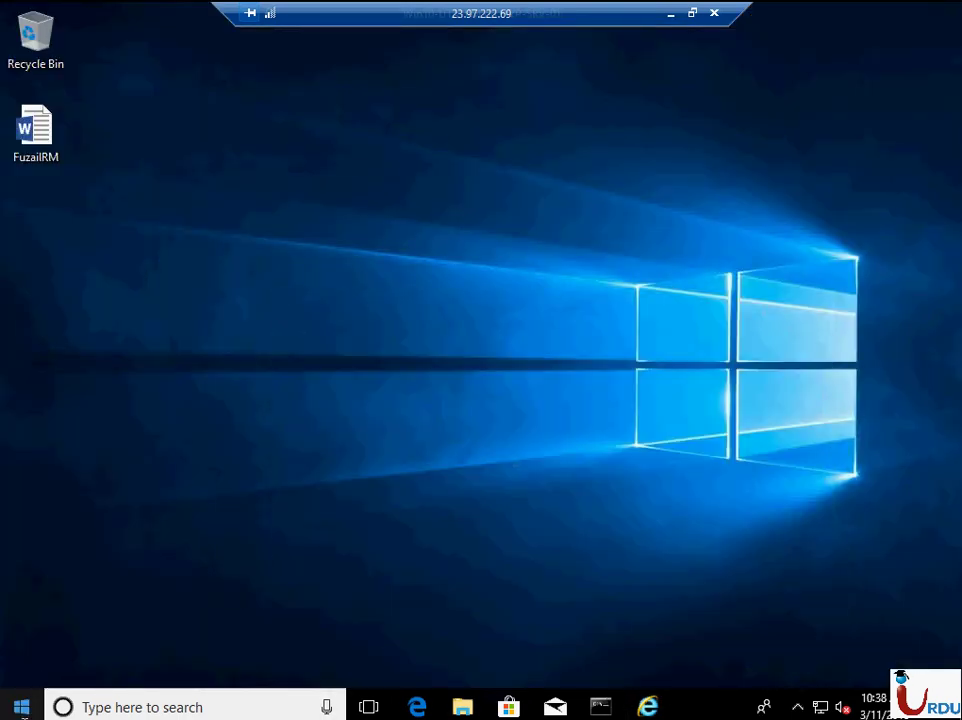
# - Search Start for 'out' and launch Outlook 2016
pyautogui.press('super')
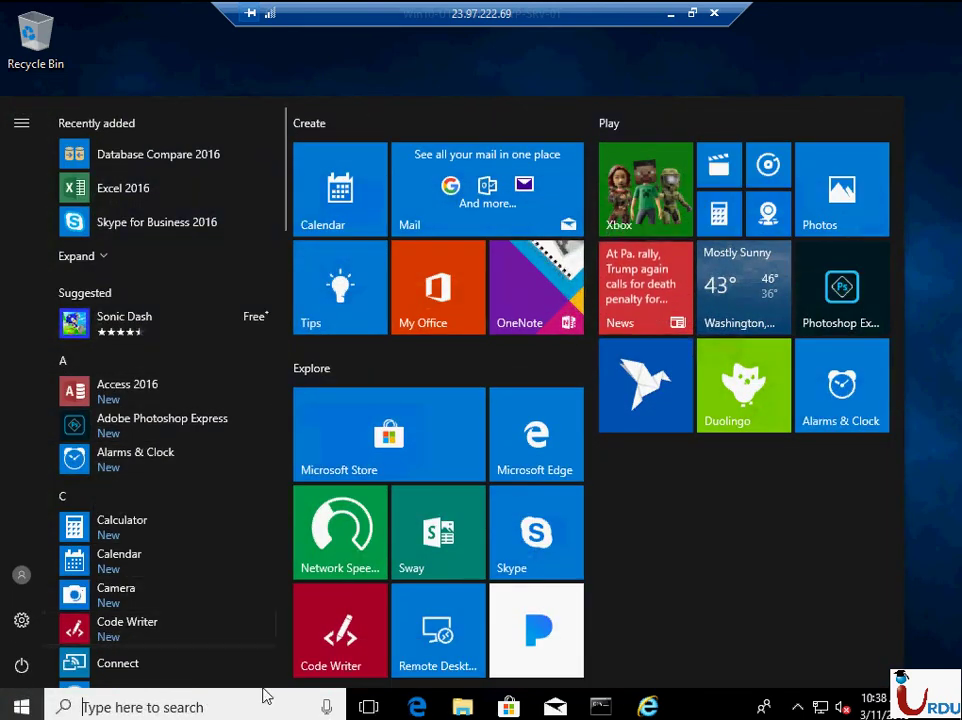
pyautogui.click(239, 706)
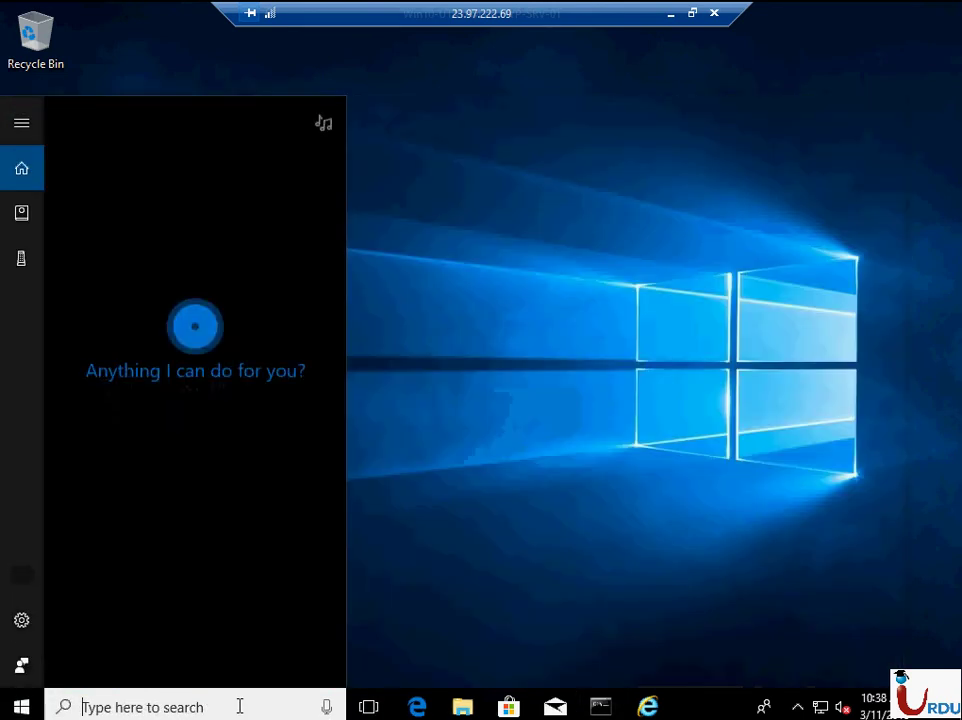
pyautogui.write('out')
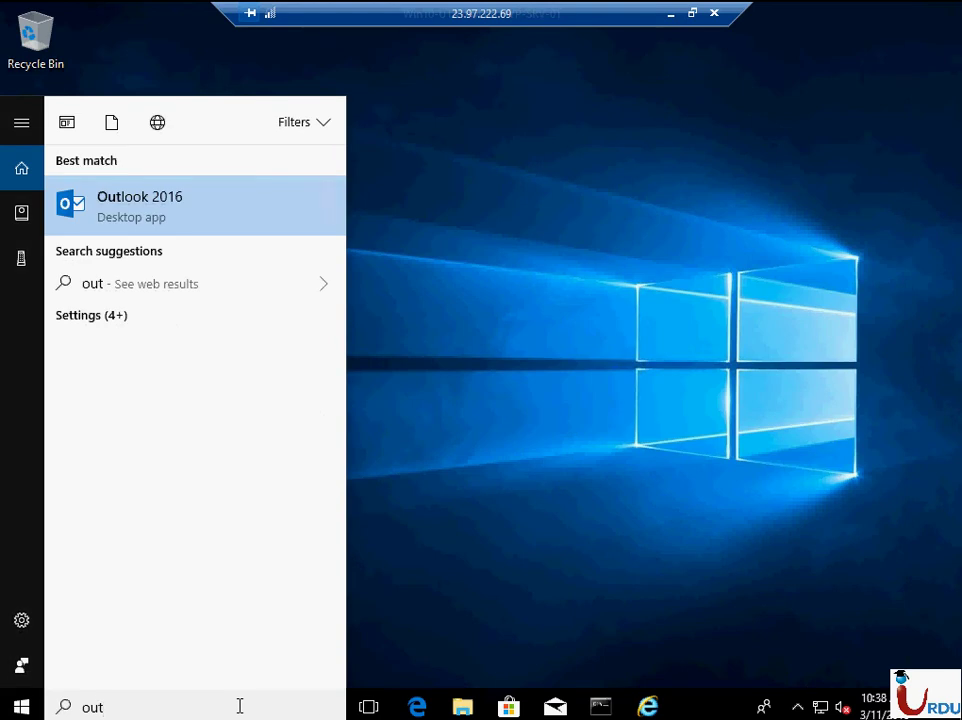
pyautogui.click(210, 208)
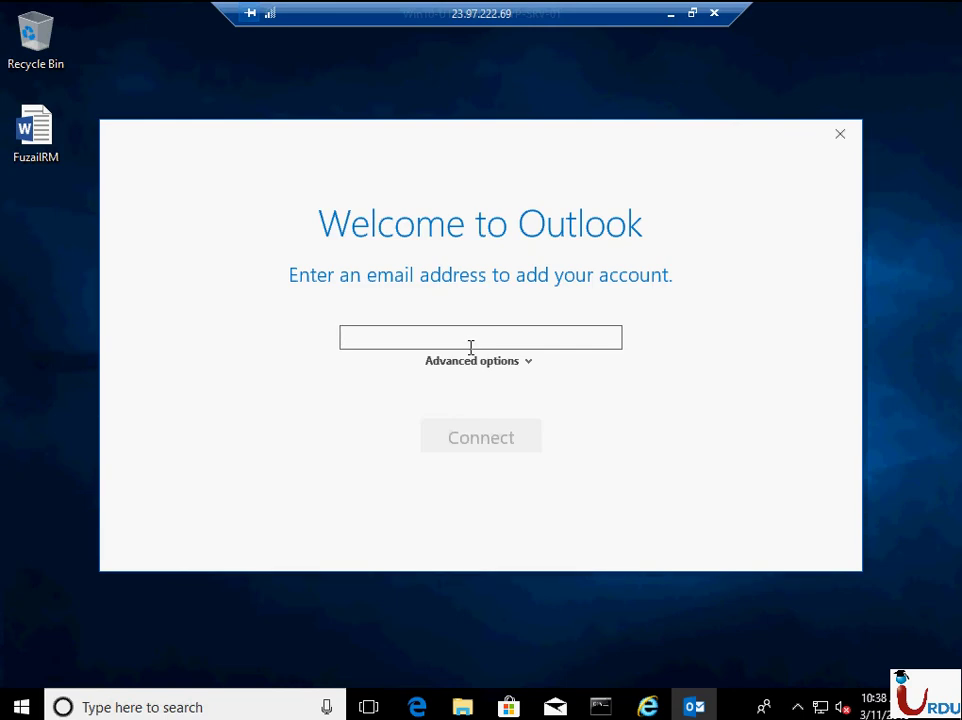
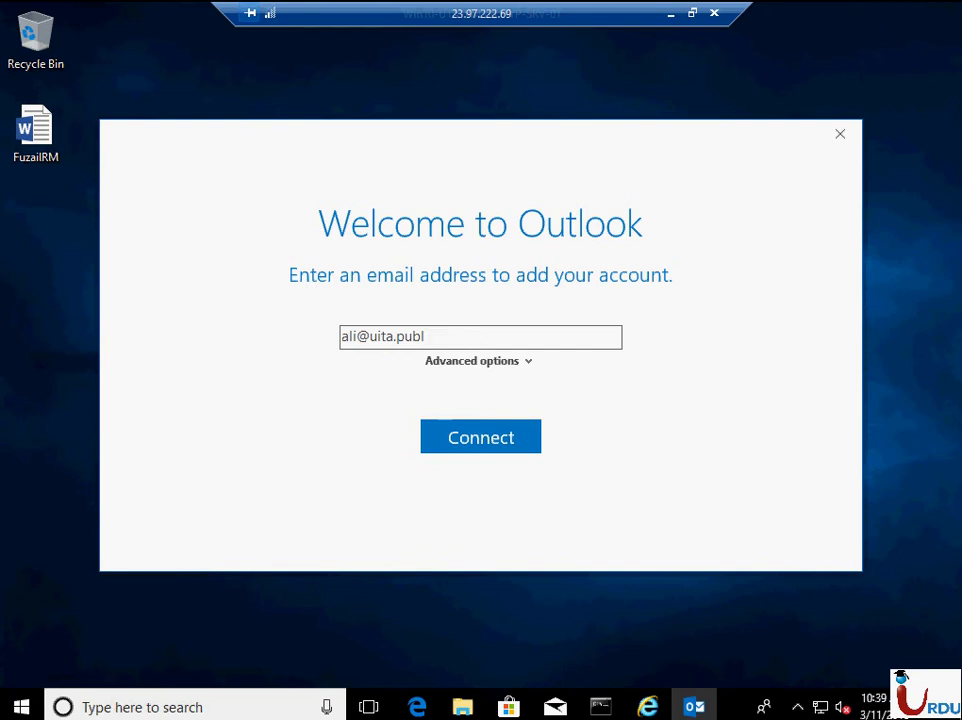
# - Enter the work account's e-mail address on the Welcome to Outlook screen and connect
pyautogui.click(503, 439)
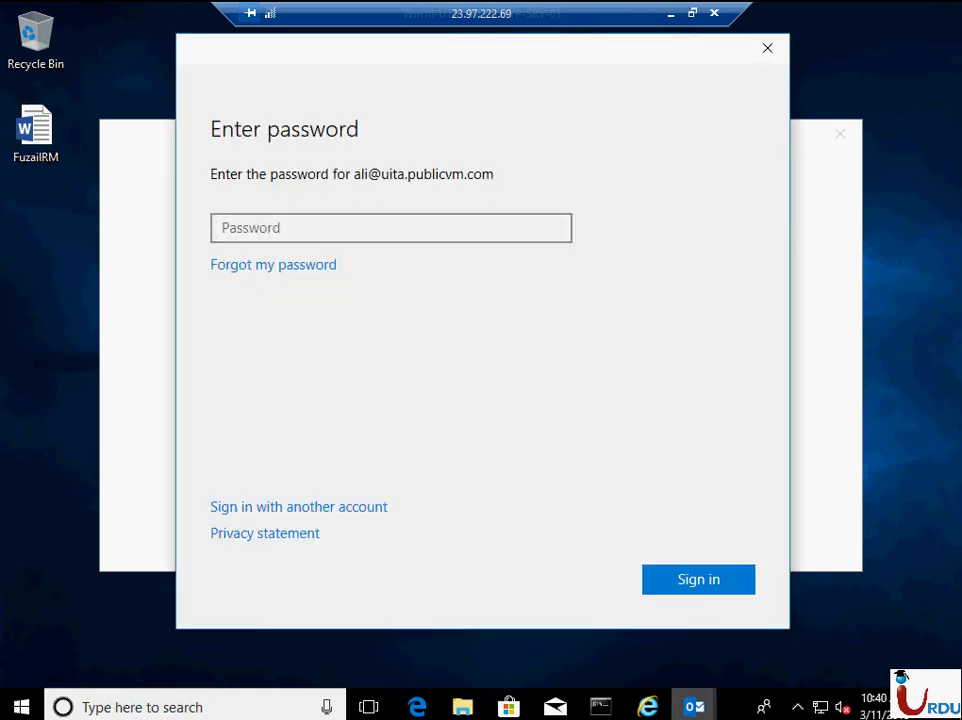
# - Enter the work account's password in the sign-in window and sign in
pyautogui.click(398, 230)
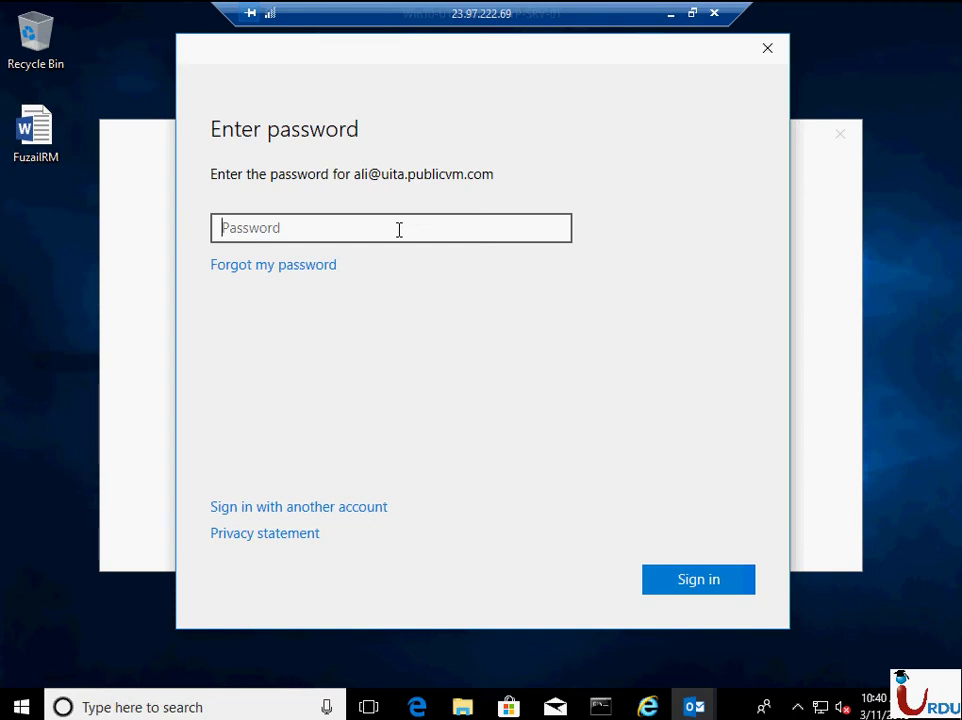
pyautogui.write('•••••••••')
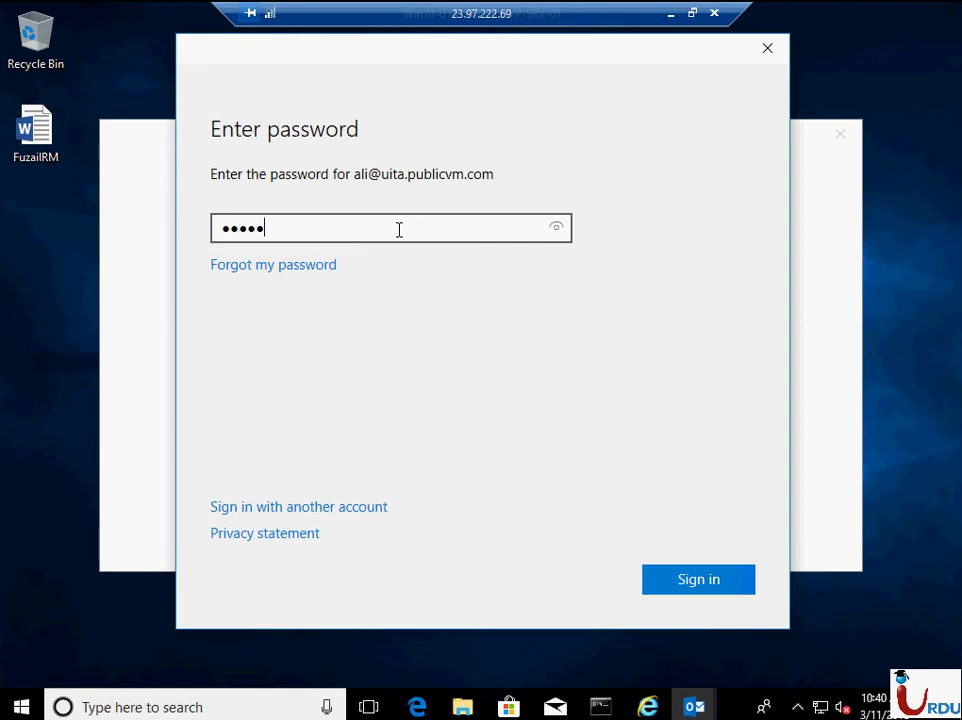
pyautogui.write('•')
pyautogui.click(711, 588)
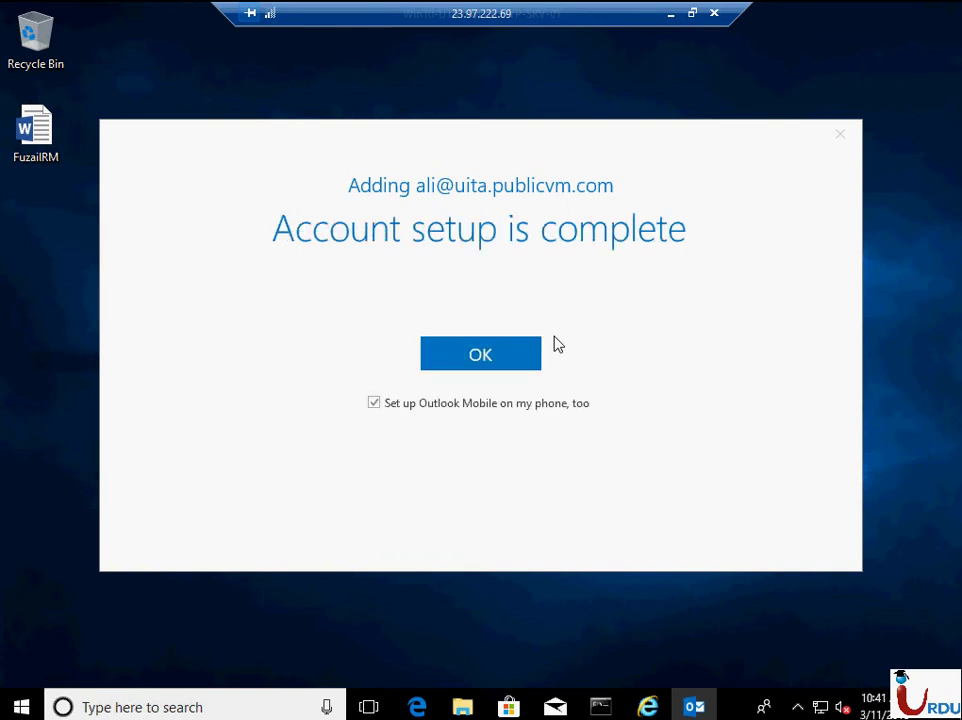
# - Untick 'Set up Outlook Mobile on my phone, too' and confirm with OK
pyautogui.click(524, 401)
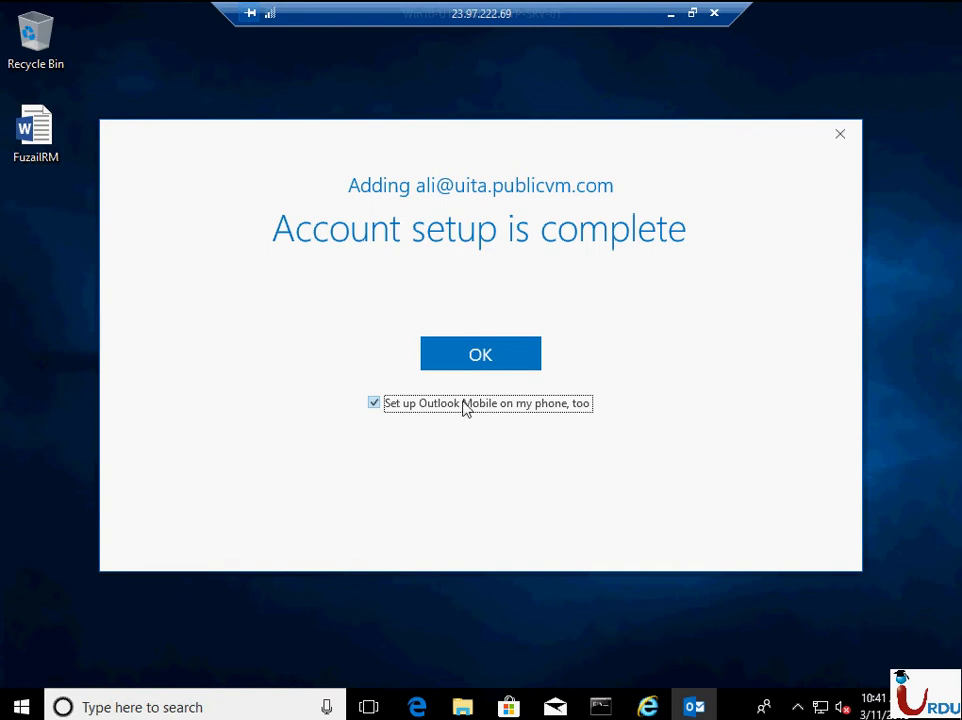
pyautogui.press('Return')
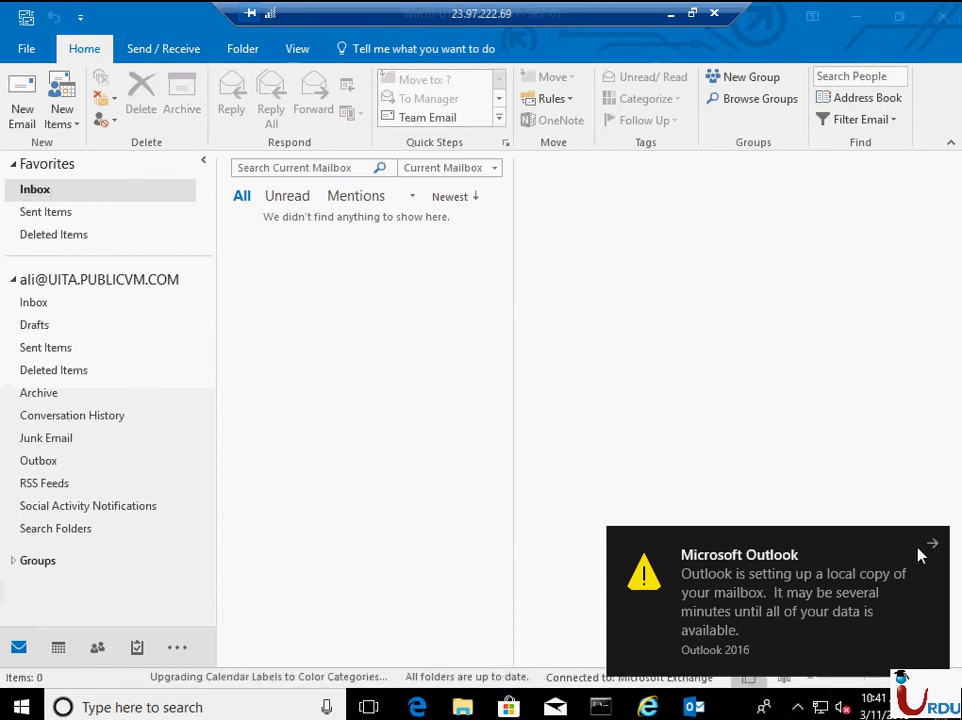
# - Open Connection Status from Outlook's tray icon to list its outlook.office365.com connections
pyautogui.click(797, 707)
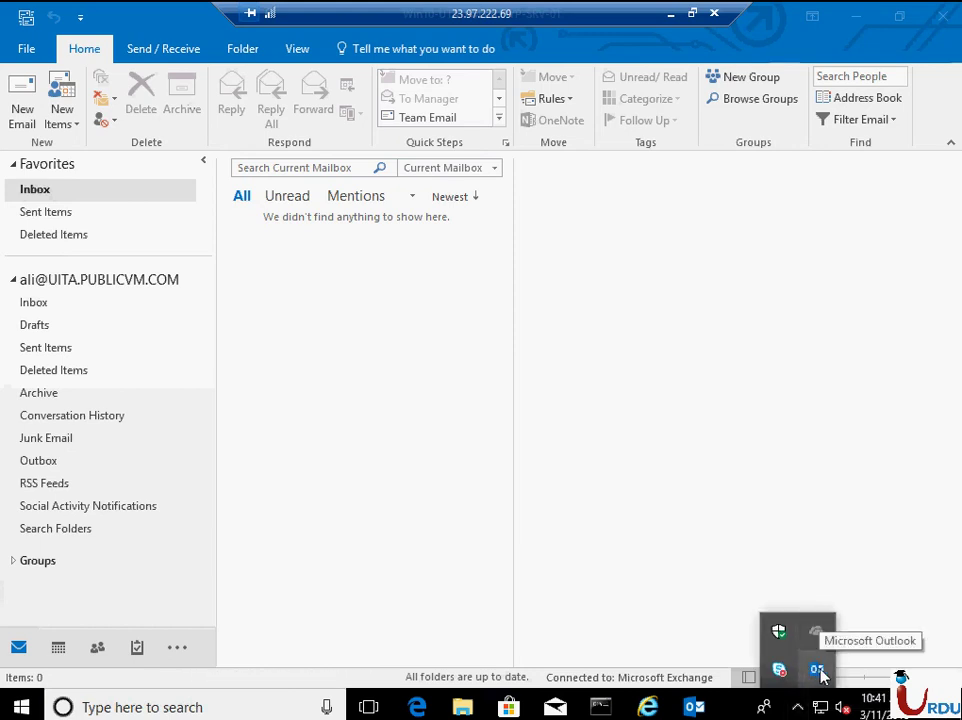
pyautogui.rightClick(817, 669)
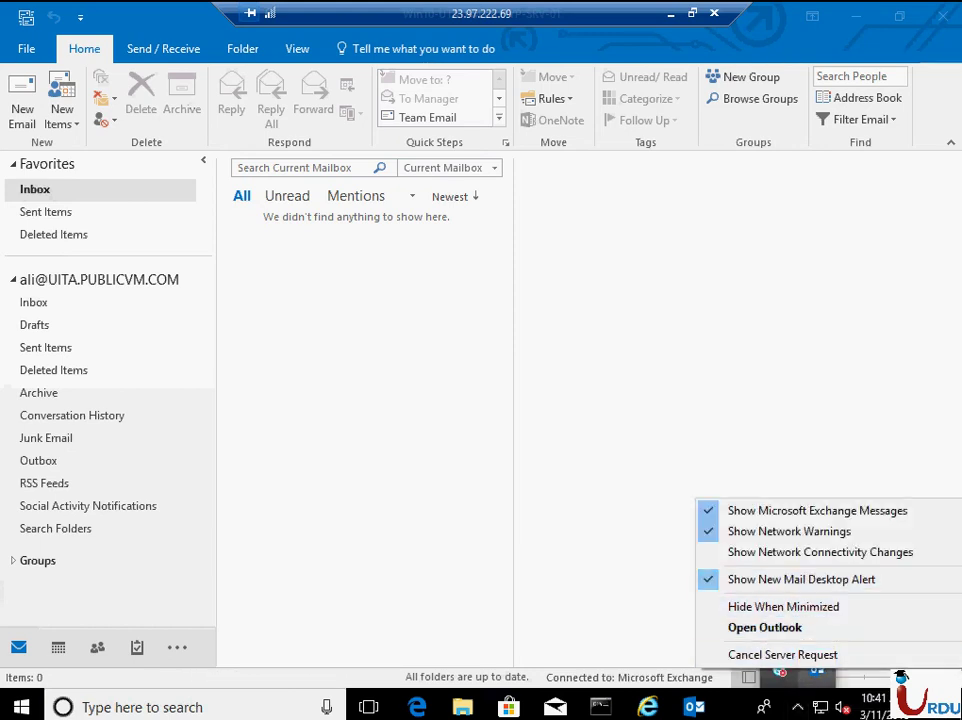
pyautogui.click(806, 712)
pyautogui.click(798, 707)
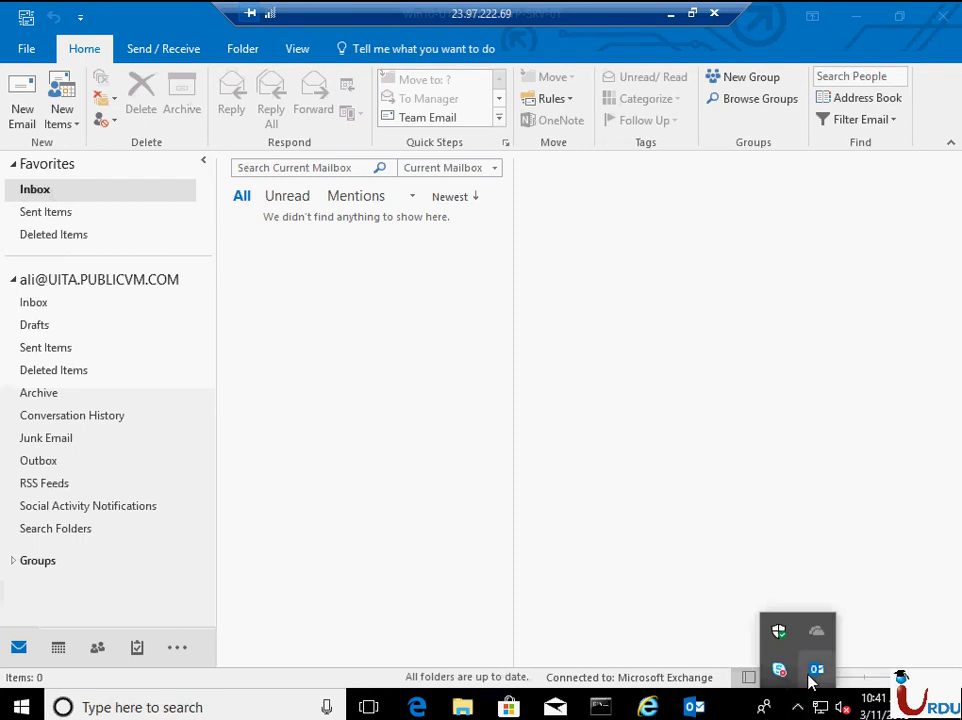
pyautogui.rightClick(812, 679)
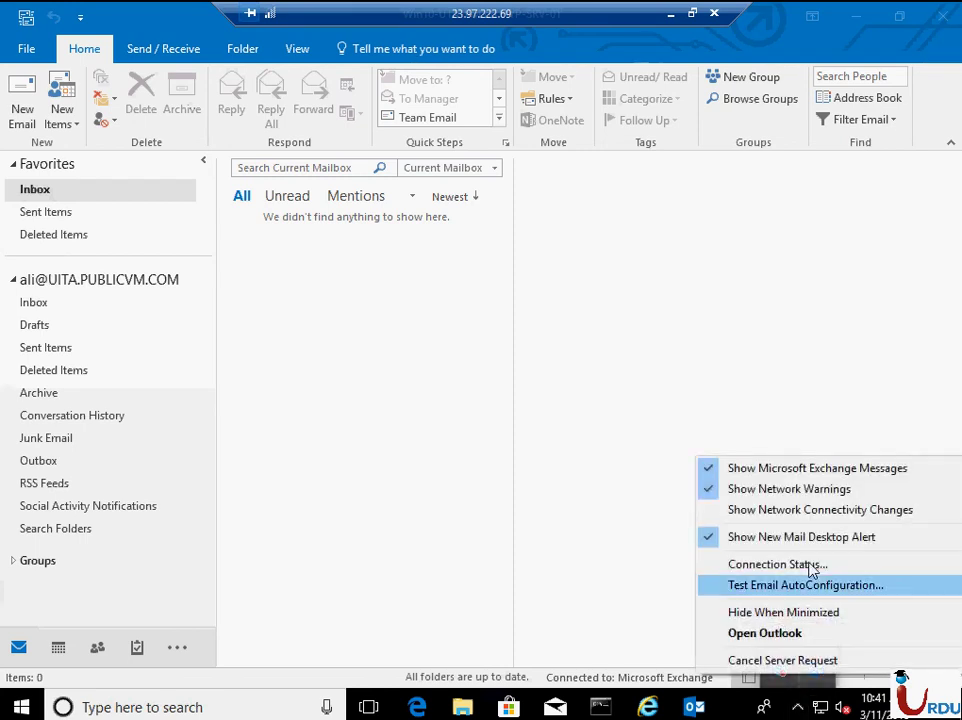
pyautogui.click(771, 568)
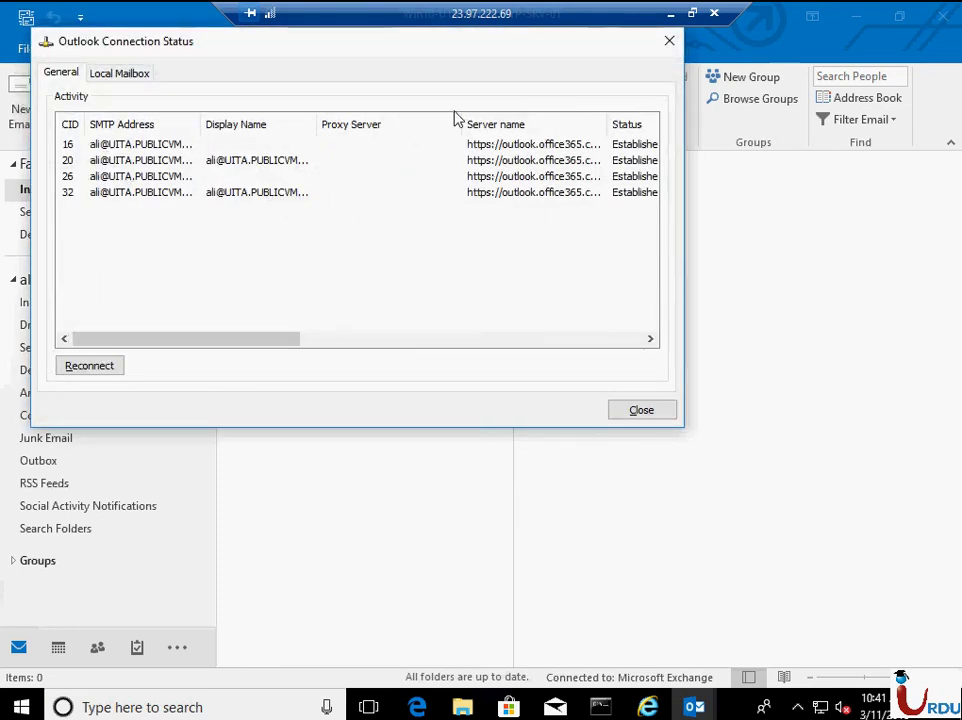
# - Resize the Proxy Server and Server name columns to read full addresses, close, and open File
pyautogui.moveTo(462, 124); pyautogui.dragTo(365, 123)
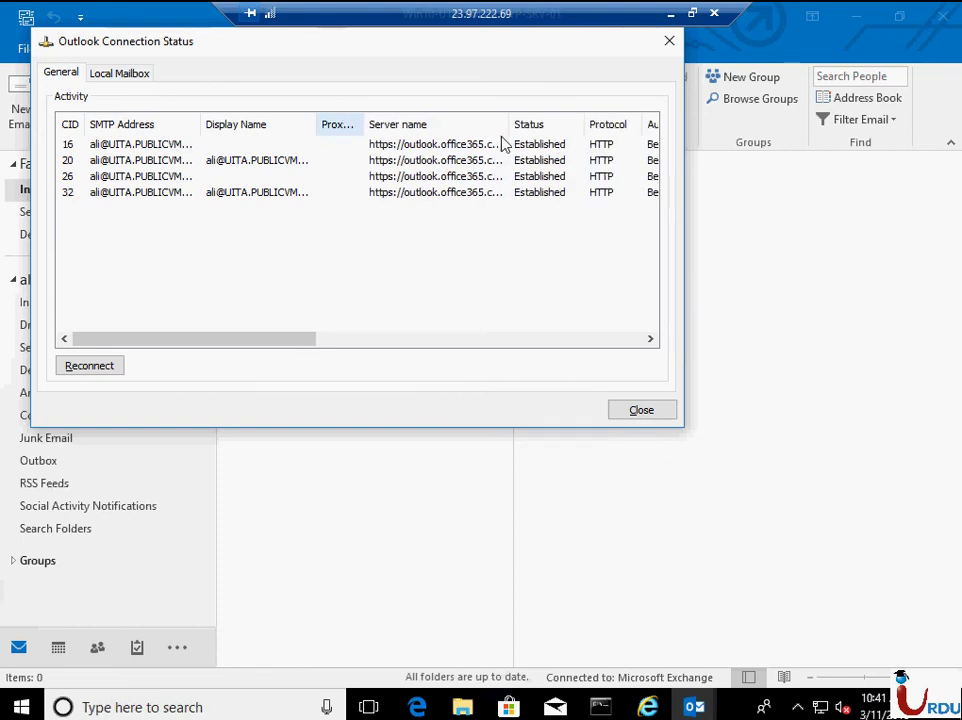
pyautogui.doubleClick(510, 124)
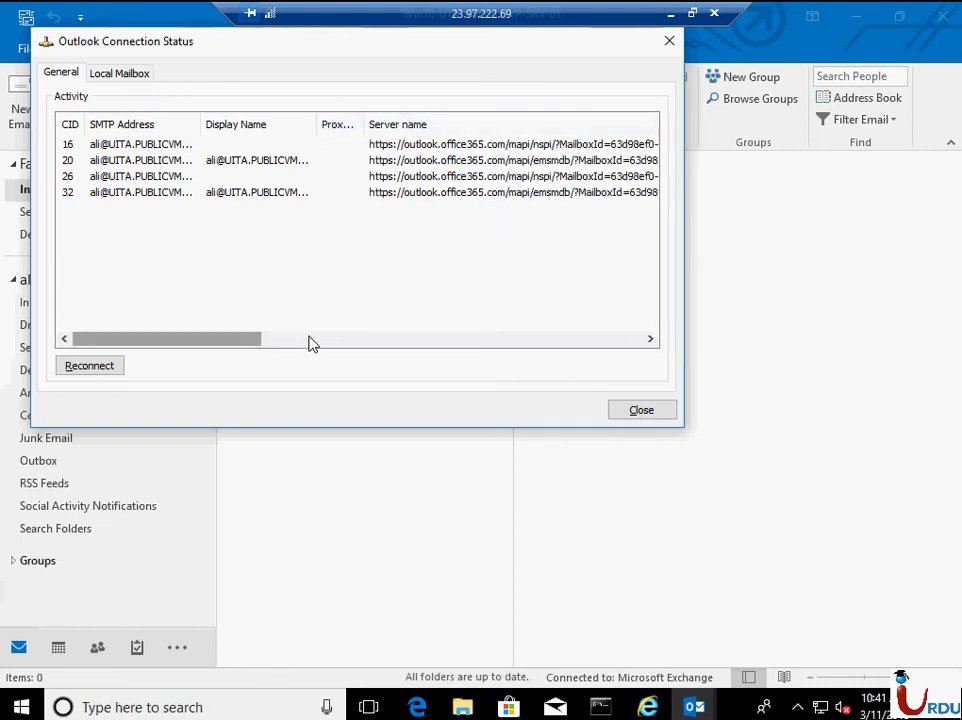
pyautogui.moveTo(311, 340); pyautogui.dragTo(651, 345)
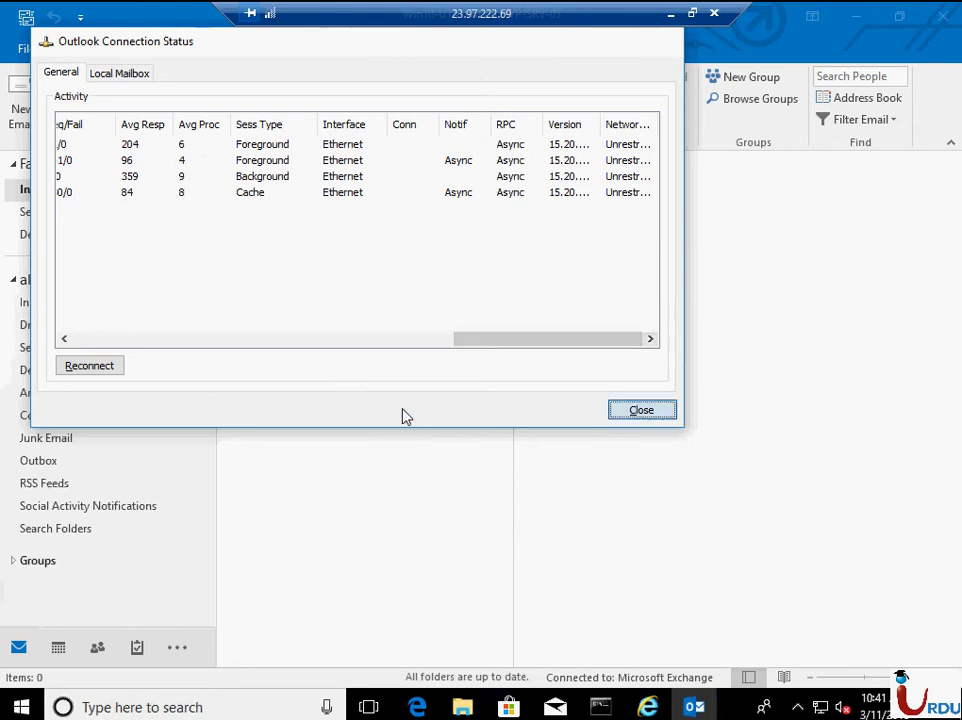
pyautogui.press('Escape')
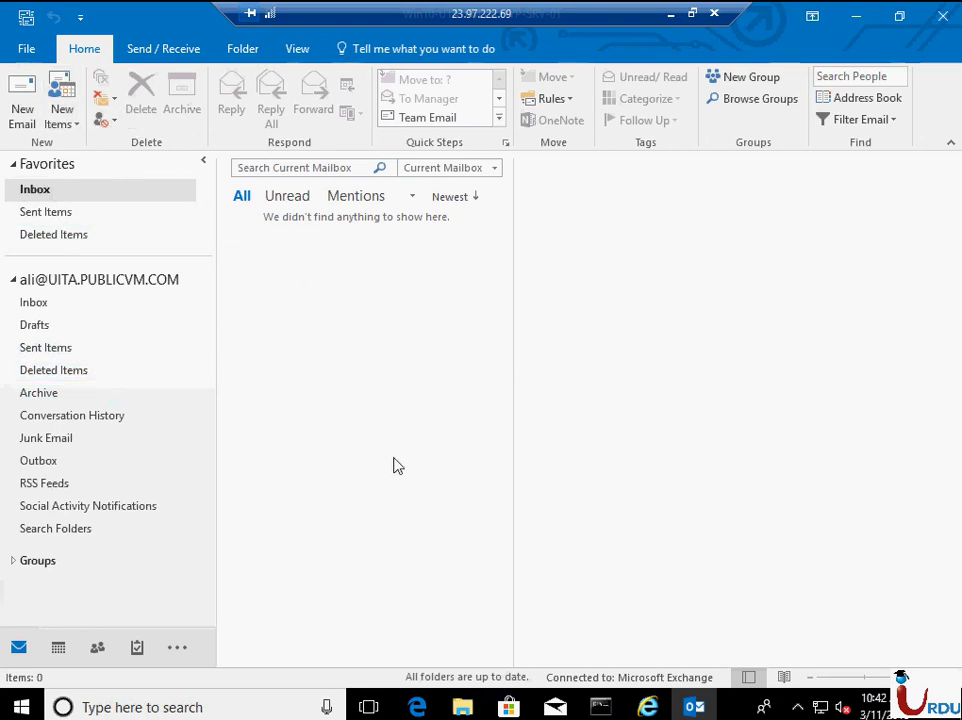
pyautogui.click(28, 78)
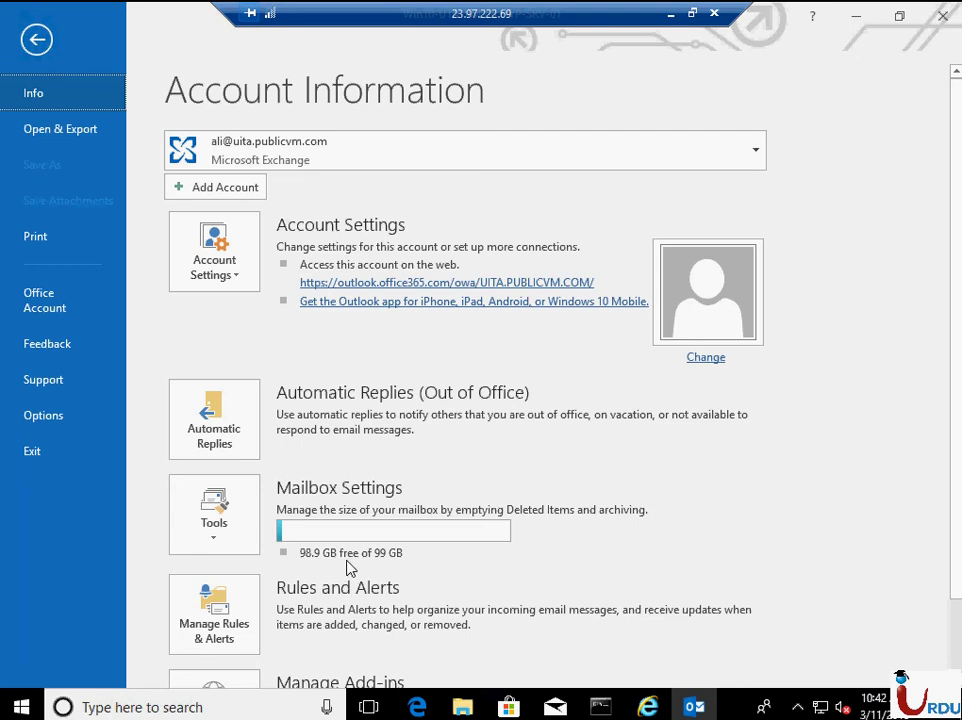
# - Go back from Account Information to the mailbox's Inbox view
pyautogui.click(36, 39)
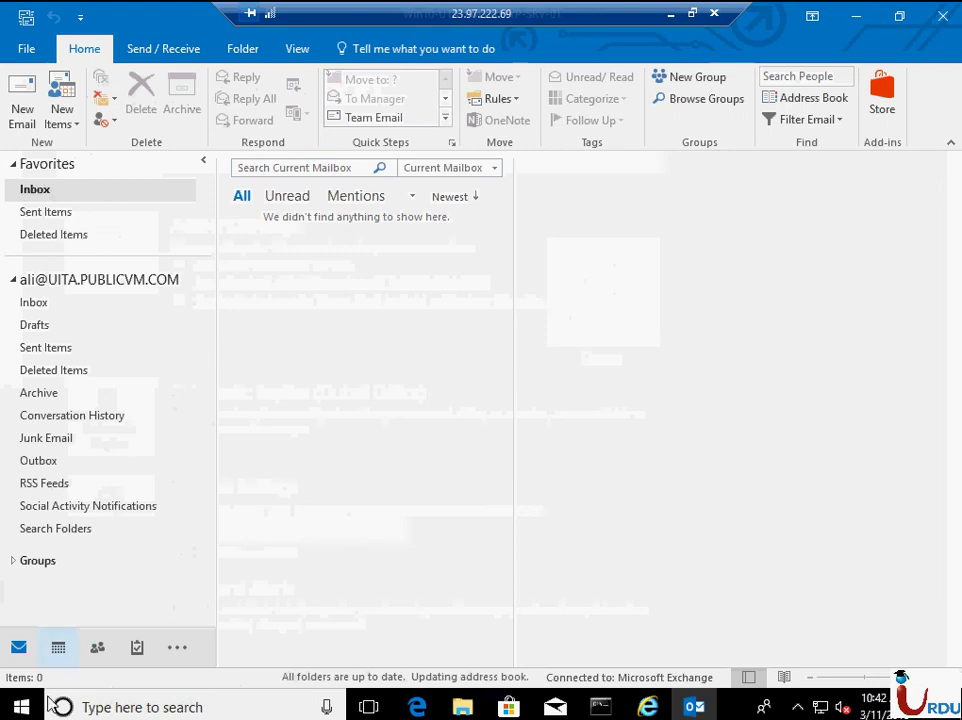
# - Search Start for 'sky' and launch Skype for Business 2016
pyautogui.press('super')
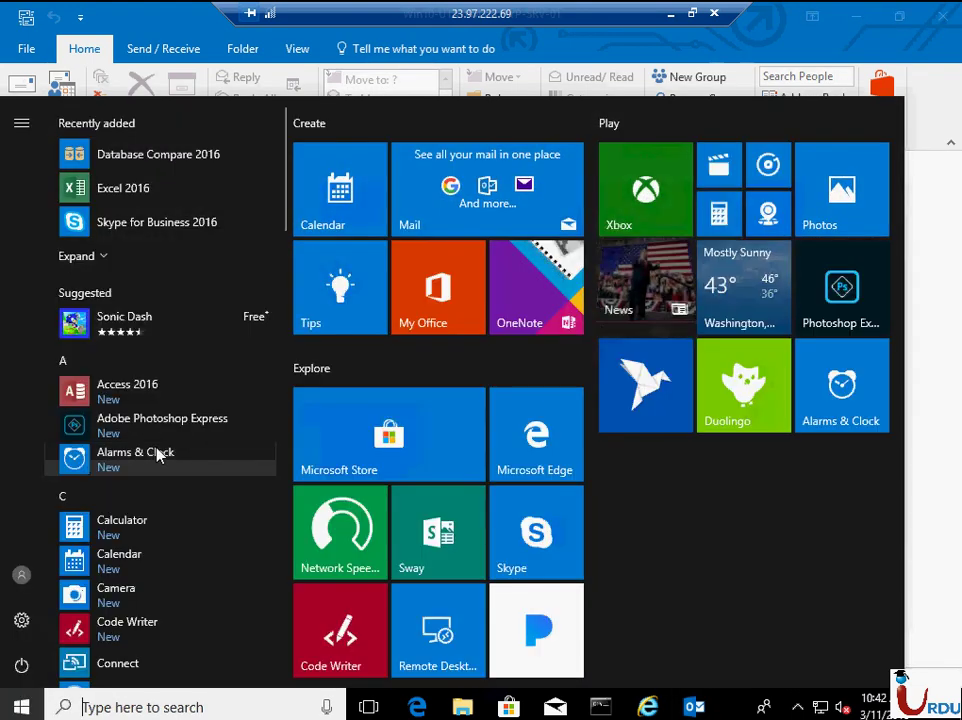
pyautogui.write('sky')
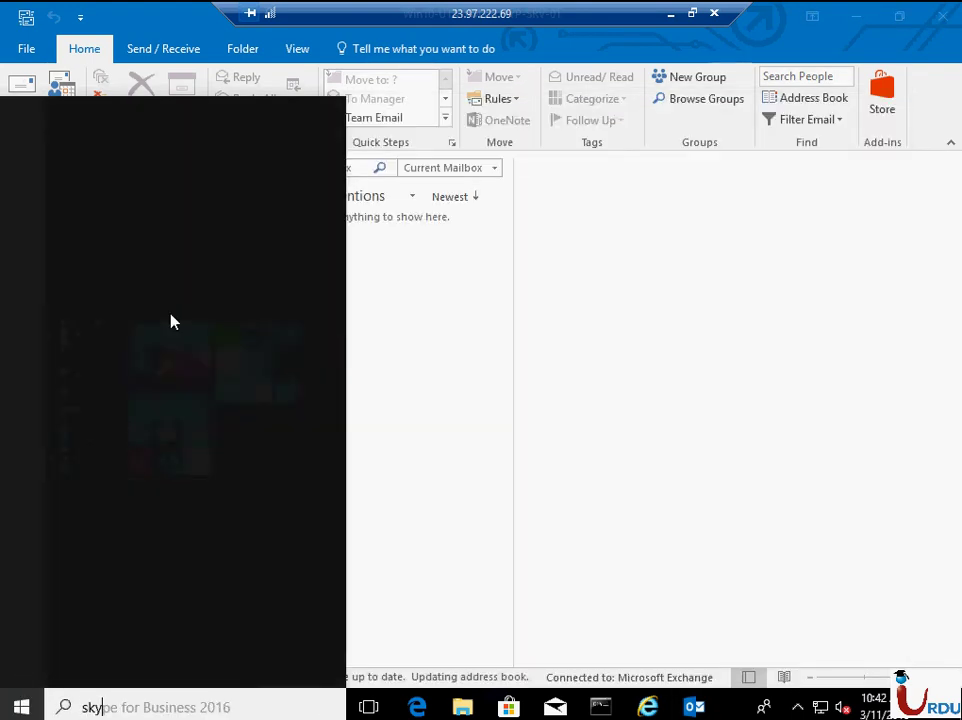
pyautogui.click(228, 226)
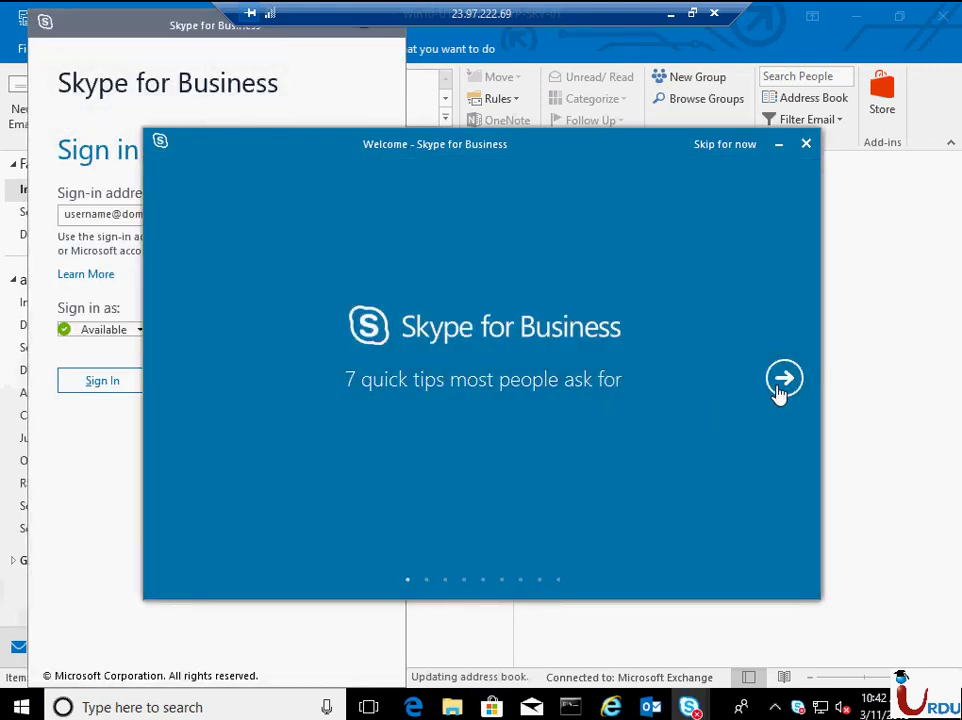
# - Page through the Welcome tips, including video call, Get together online and sharing, to the last slide
pyautogui.click(783, 380)
pyautogui.click(783, 380)
pyautogui.click(783, 380)
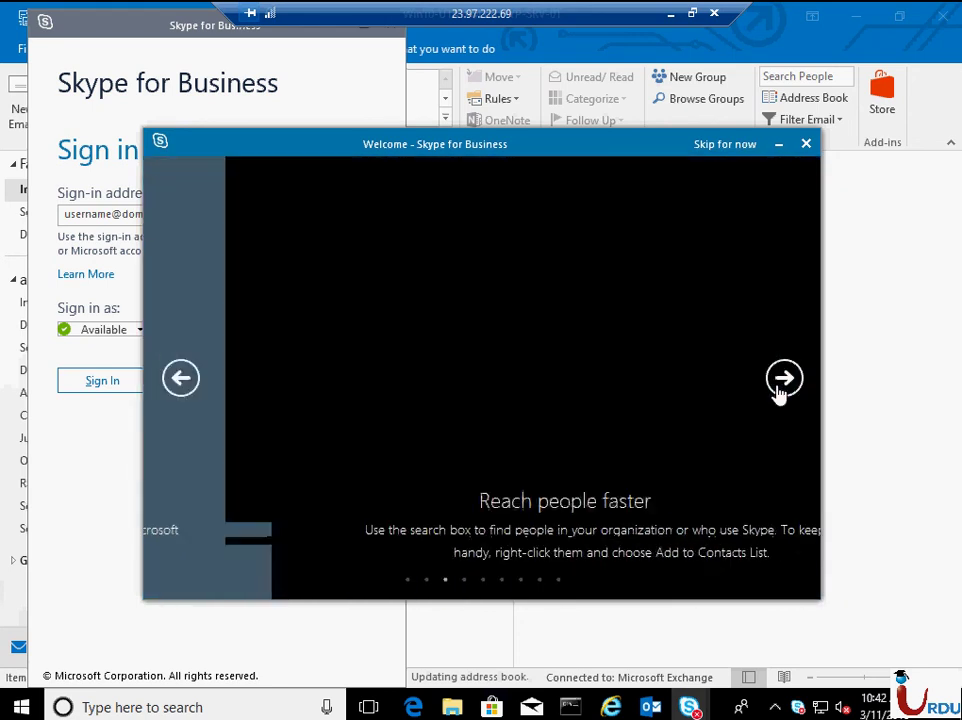
pyautogui.click(783, 380)
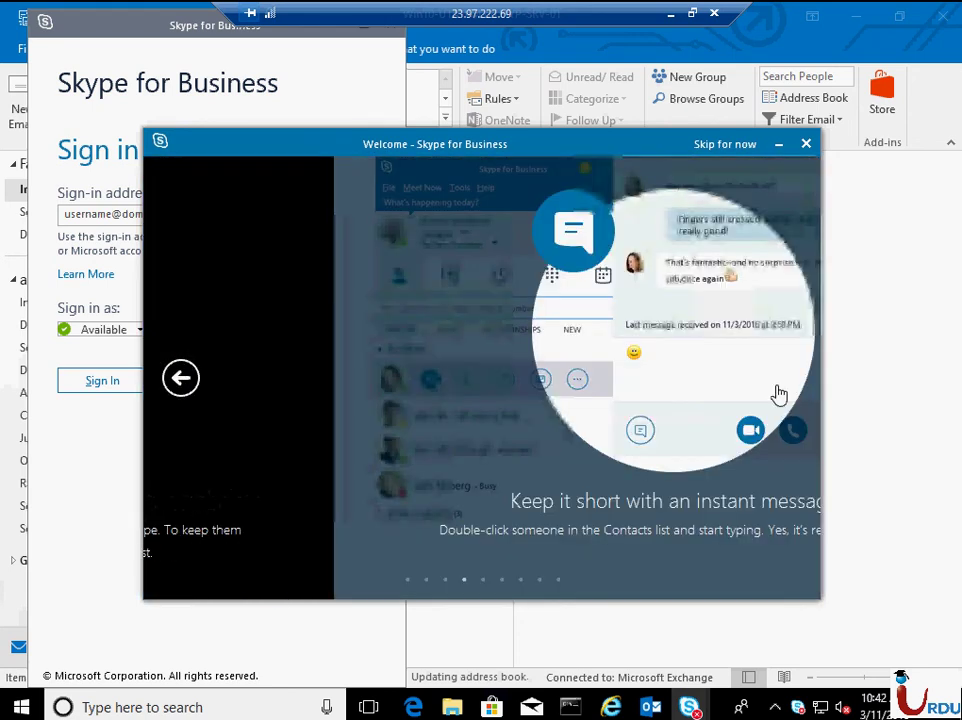
pyautogui.click(783, 380)
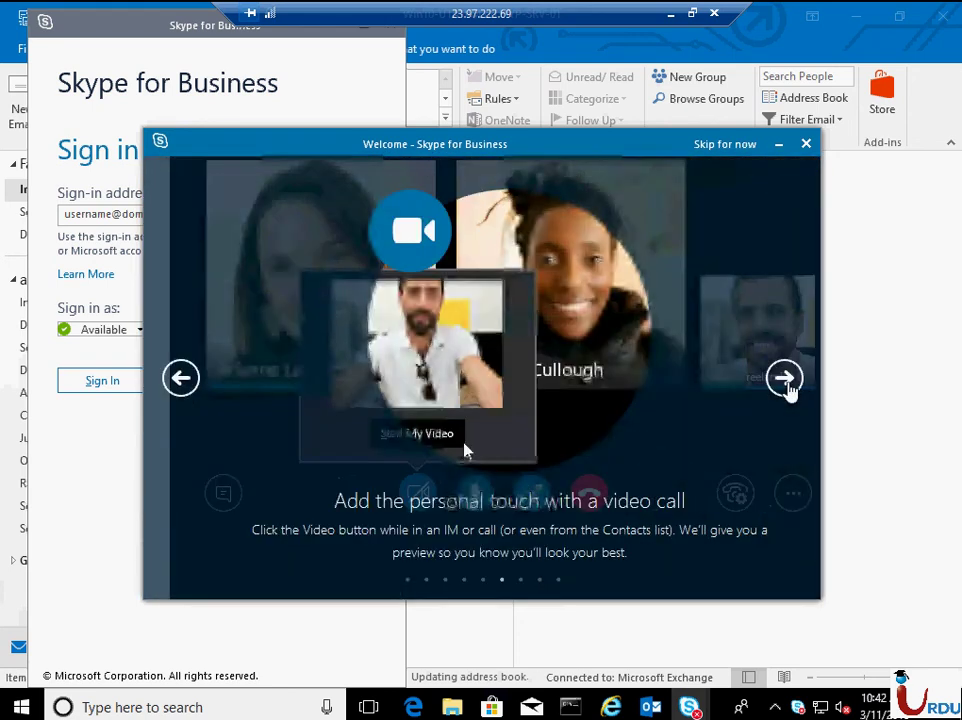
pyautogui.click(788, 388)
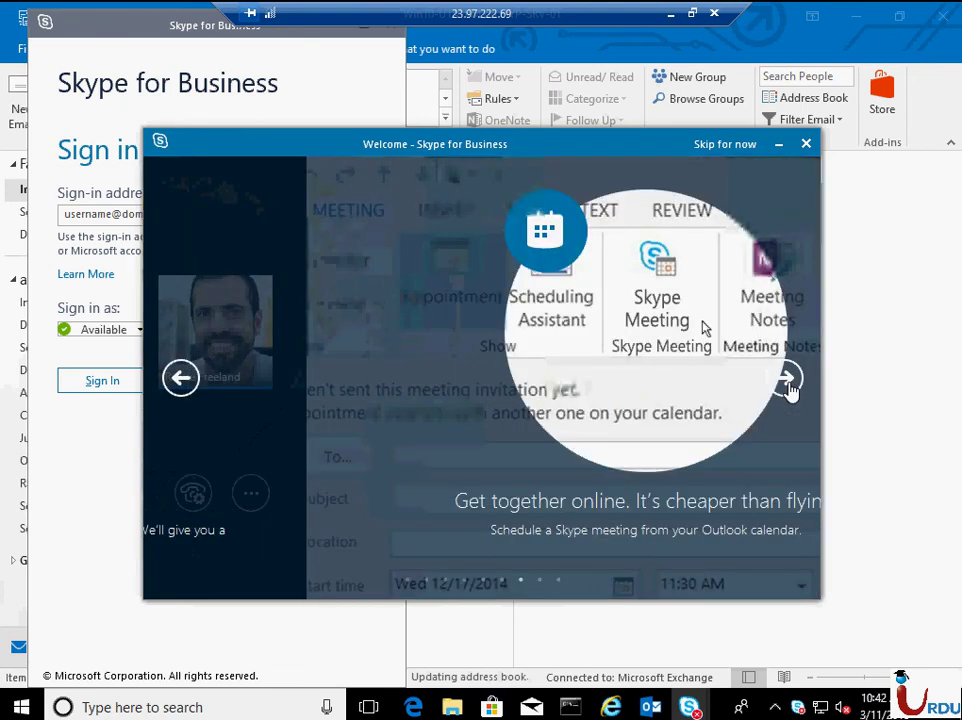
pyautogui.click(788, 385)
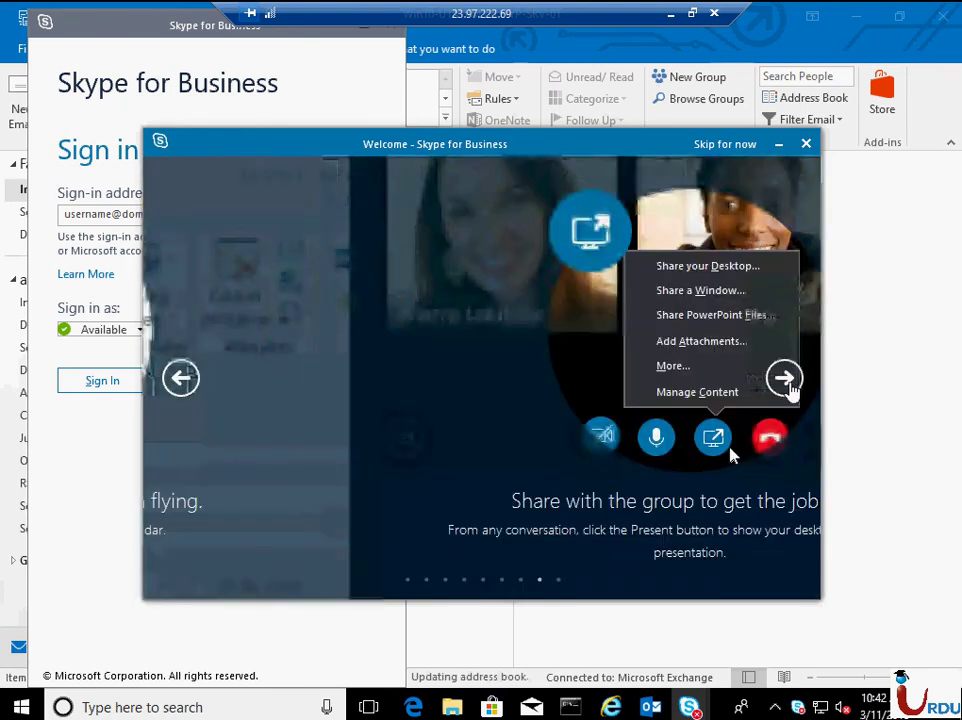
pyautogui.click(786, 380)
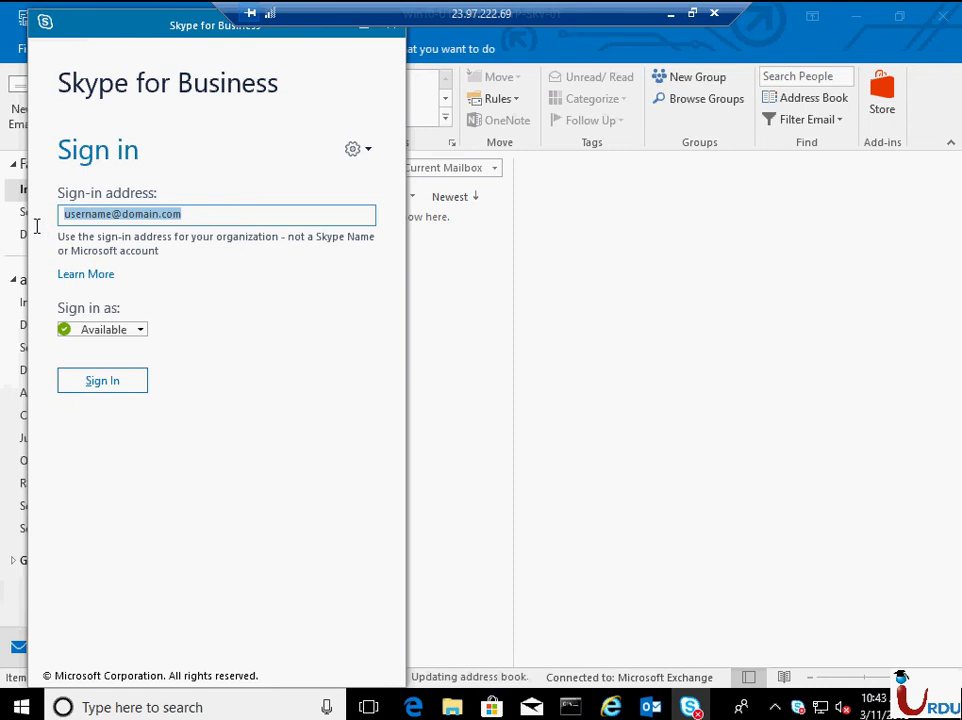
# - Enter the organisation sign-in address in Skype for Business and continue
pyautogui.write('ali@')
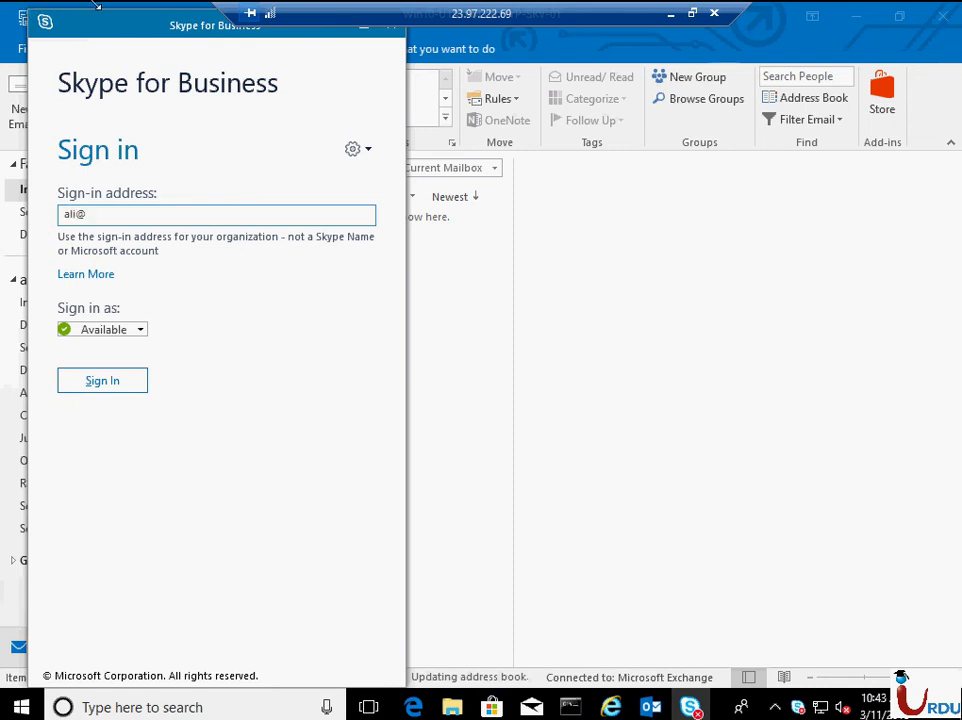
pyautogui.moveTo(113, 38); pyautogui.dragTo(442, 43)
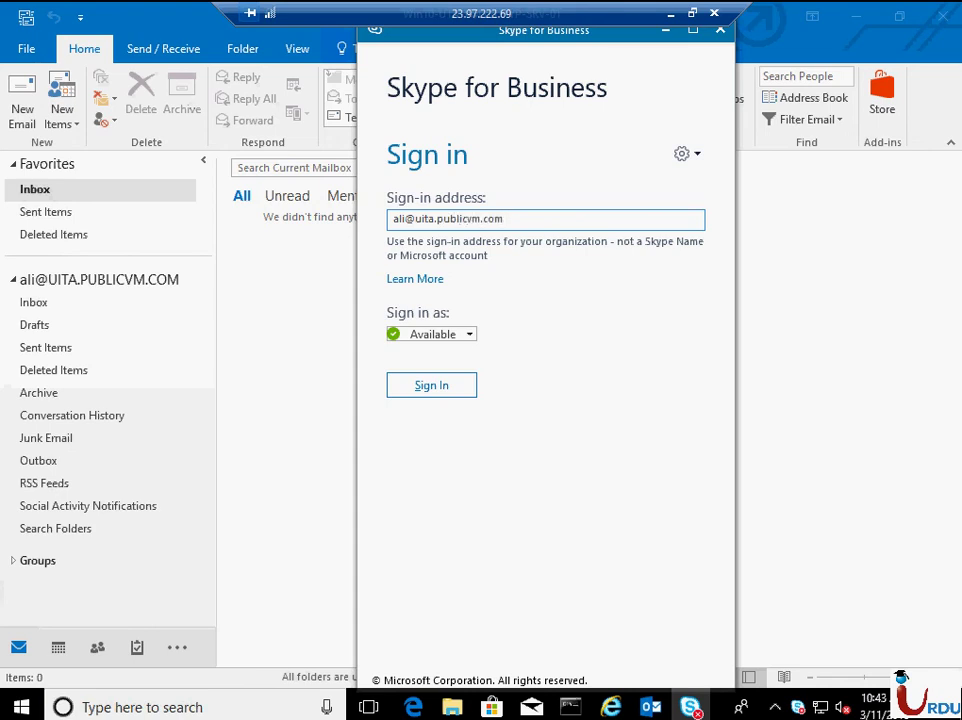
pyautogui.press('Return')
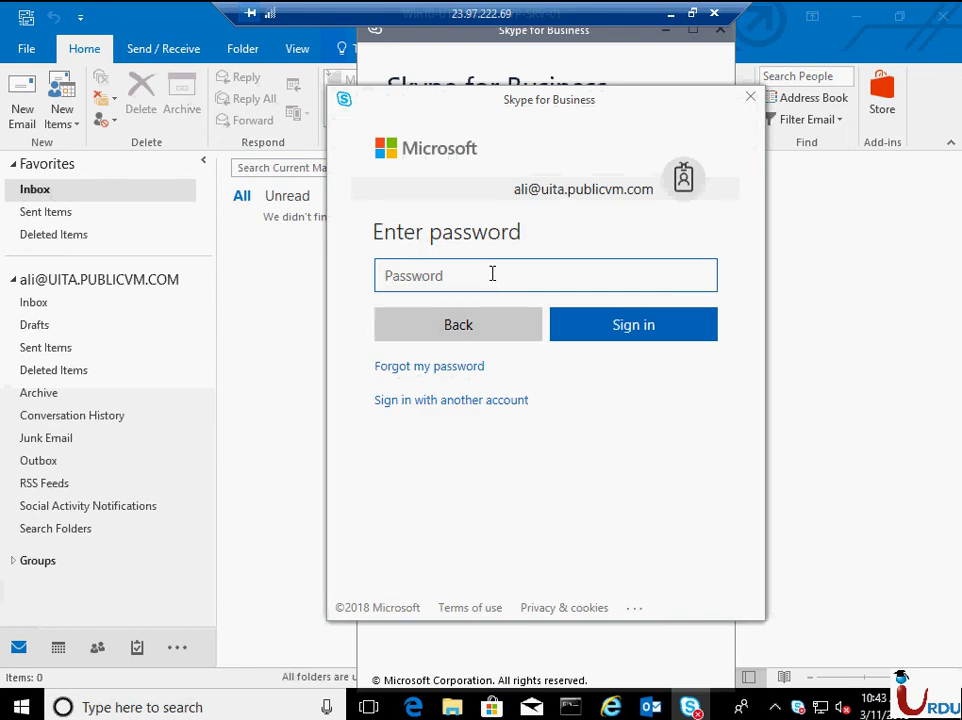
# - Enter the account password, sign in, and move the Skype window to the right edge
pyautogui.click(492, 274)
pyautogui.write('••')
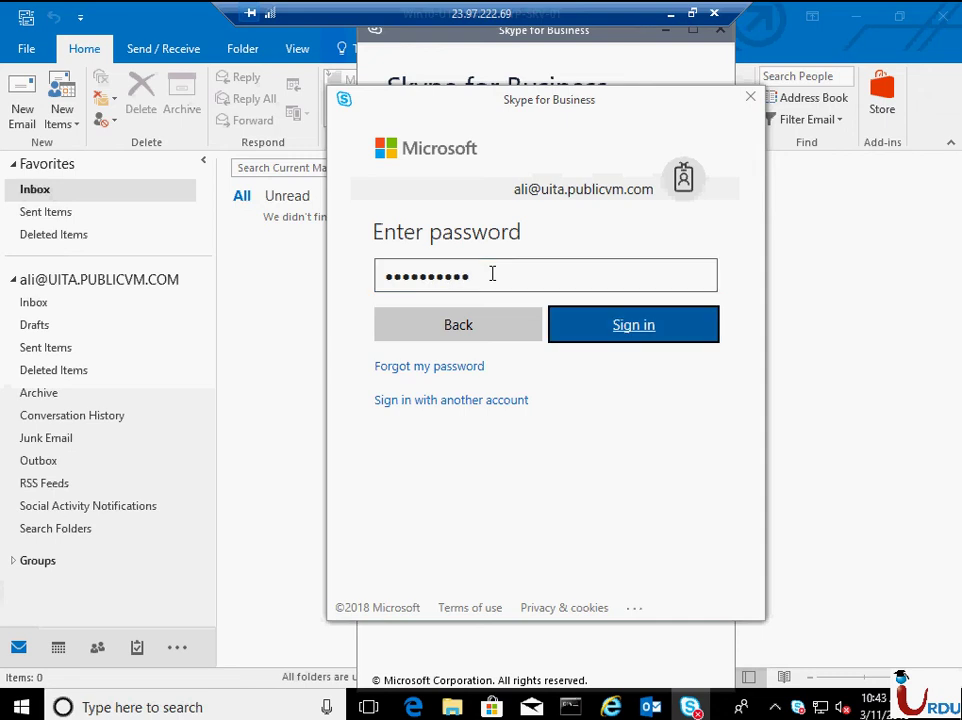
pyautogui.press('Return')
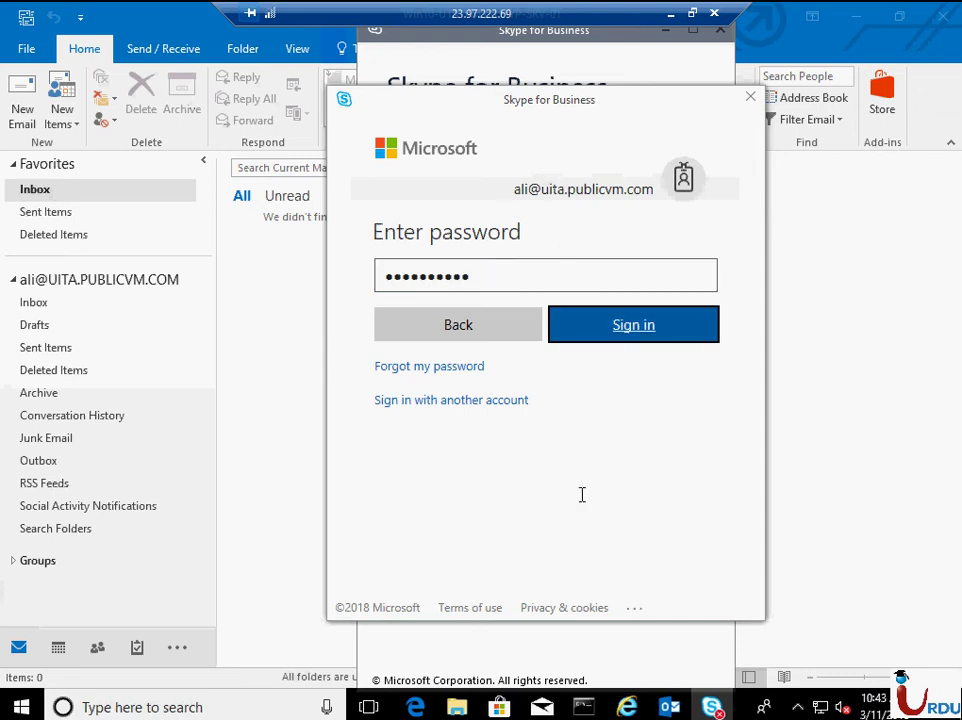
pyautogui.click(655, 320)
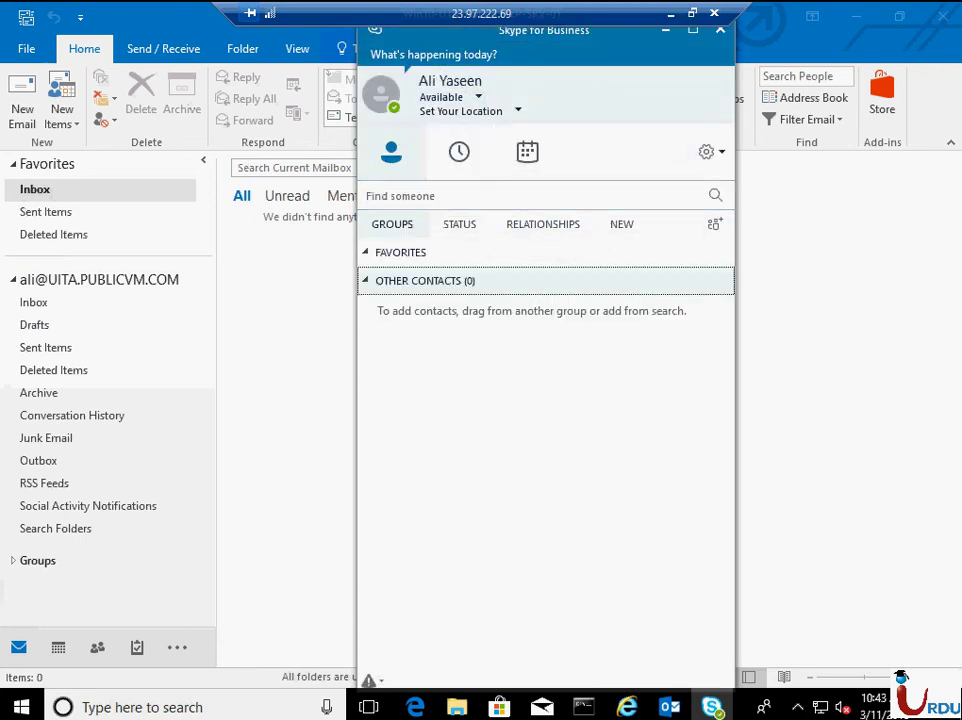
pyautogui.moveTo(539, 41); pyautogui.dragTo(756, 32)
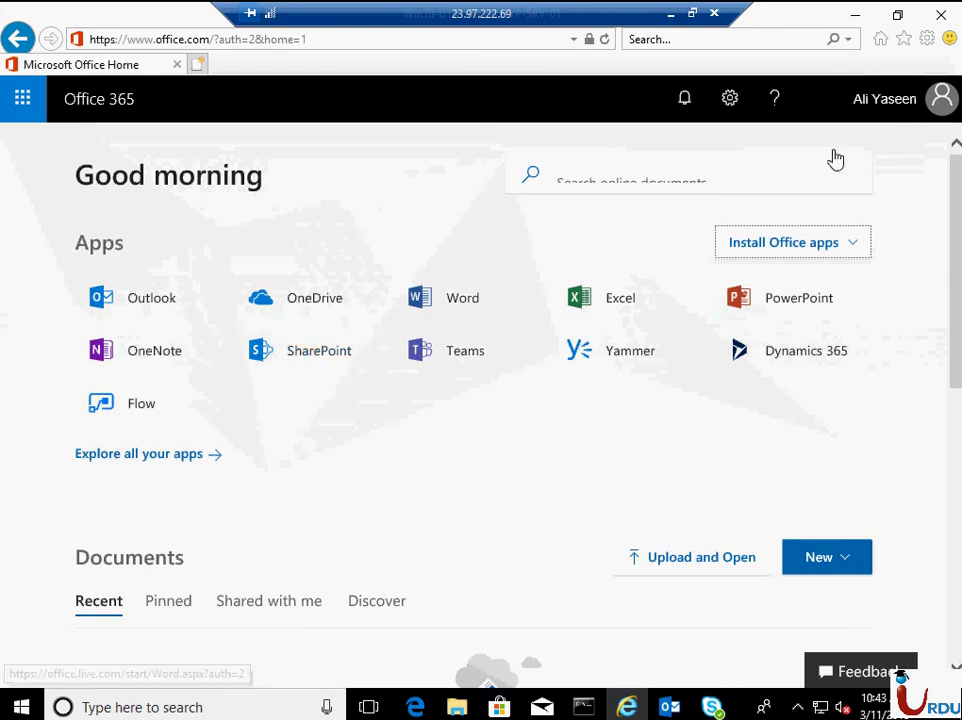
# - Load outlook.office365.com/owa in a new private browser tab on the local machine
pyautogui.click(670, 14)
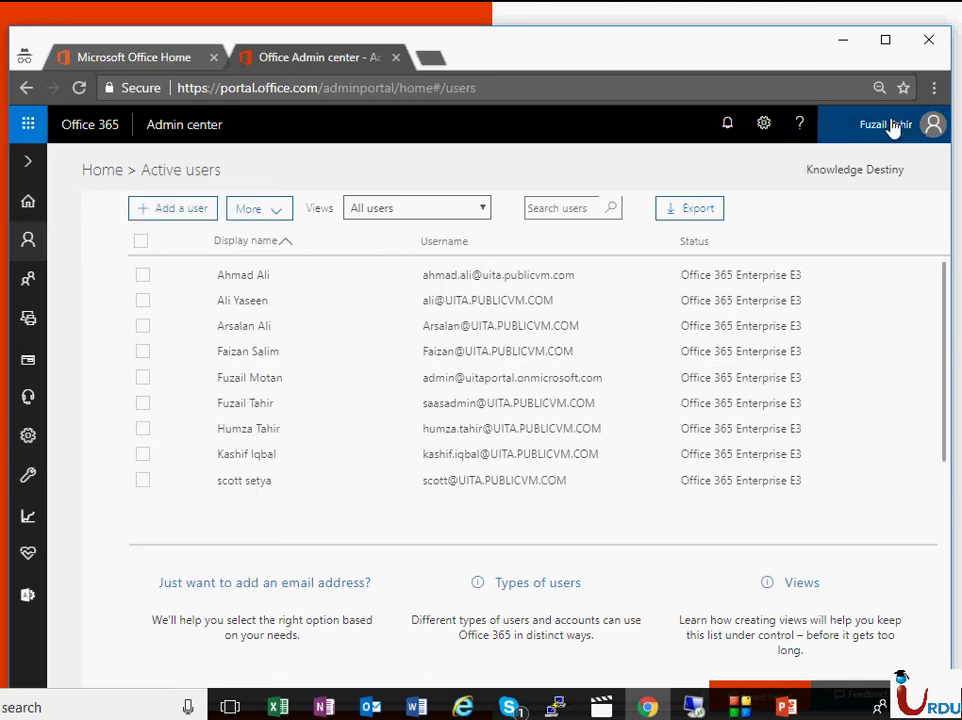
pyautogui.click(432, 60)
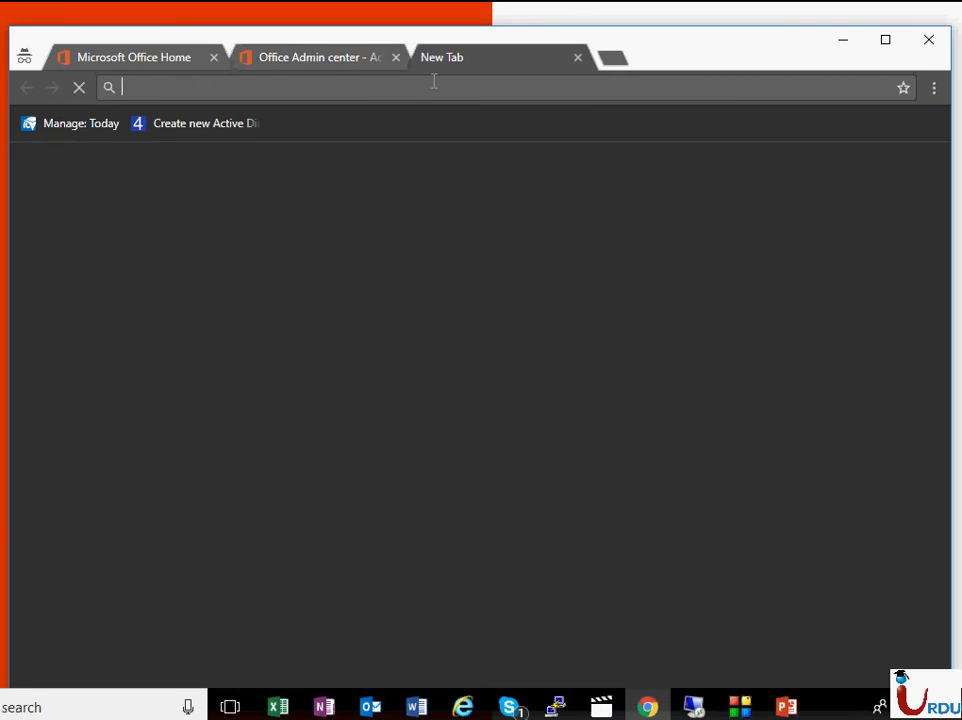
pyautogui.write('outl')
pyautogui.press('End')
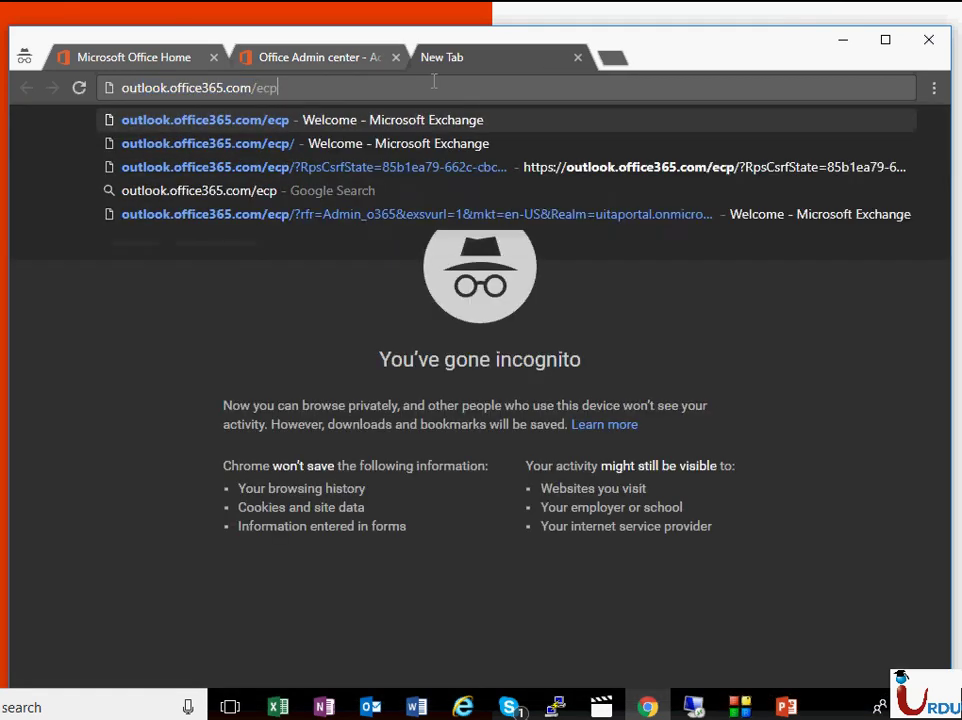
pyautogui.press('BackSpace')
pyautogui.press('BackSpace')
pyautogui.press('BackSpace')
pyautogui.write('owa')
pyautogui.press('Return')
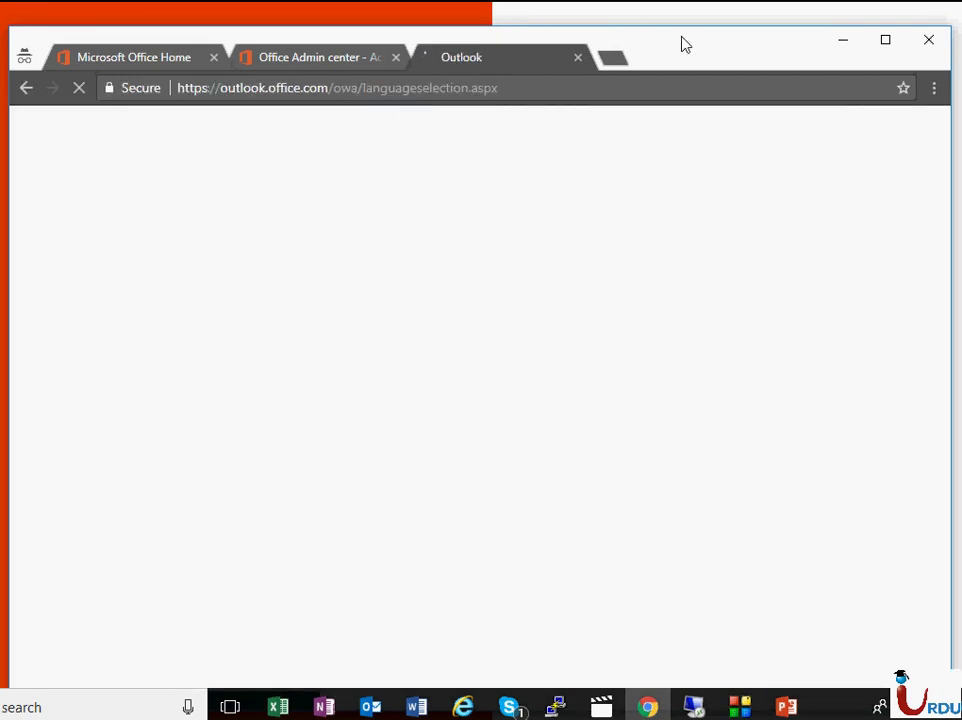
pyautogui.moveTo(683, 43)
pyautogui.mouseDown()
pyautogui.moveTo(688, 21)
pyautogui.moveTo(671, 33)
pyautogui.mouseUp()
# - Choose the (UTC+05:00) Islamabad, Karachi time zone and save
pyautogui.click(666, 451)
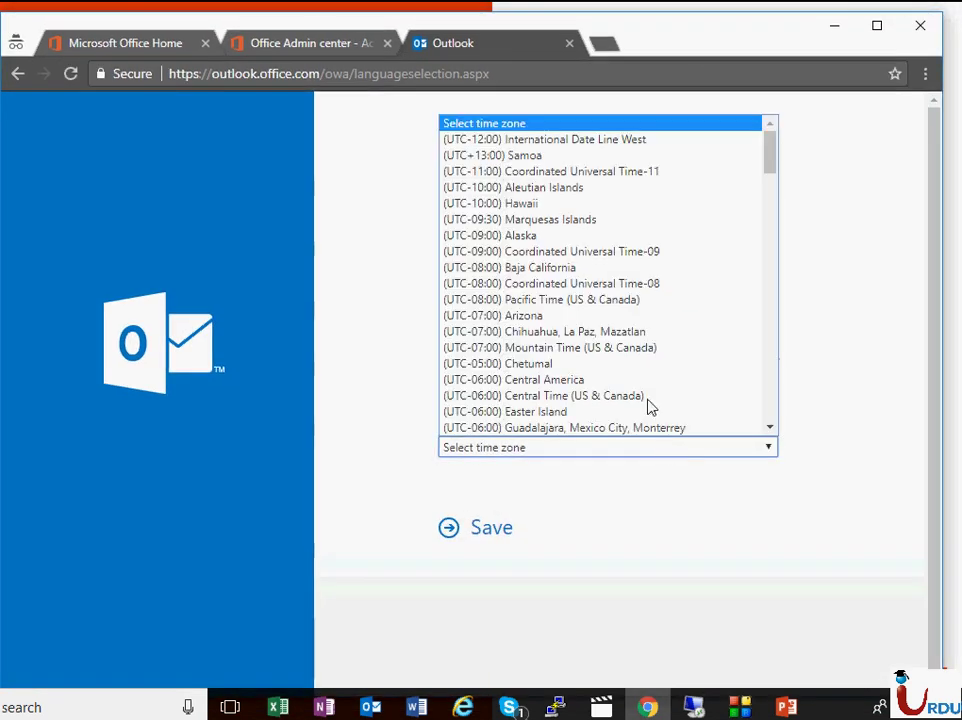
pyautogui.scroll(-18, 608, 270)
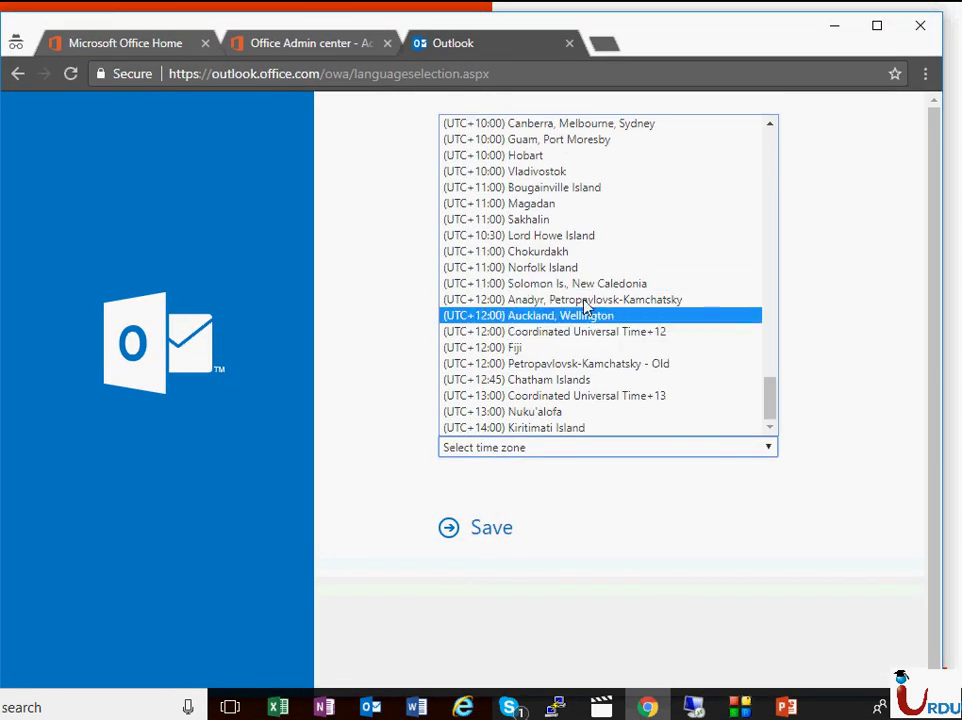
pyautogui.scroll(4, 588, 302)
pyautogui.scroll(6, 586, 300)
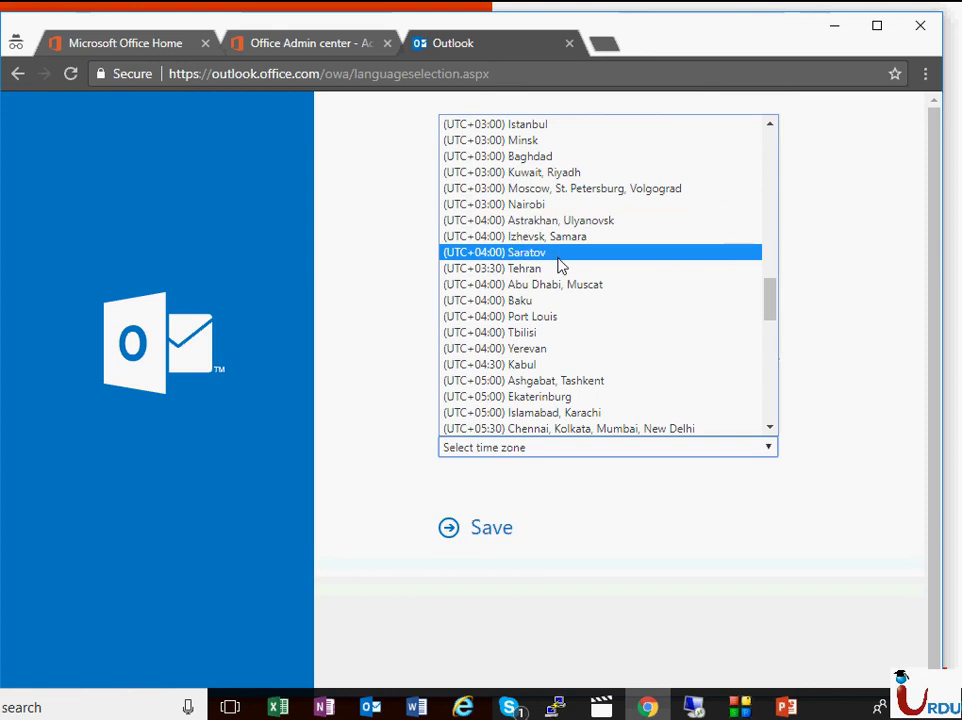
pyautogui.scroll(-3, 560, 266)
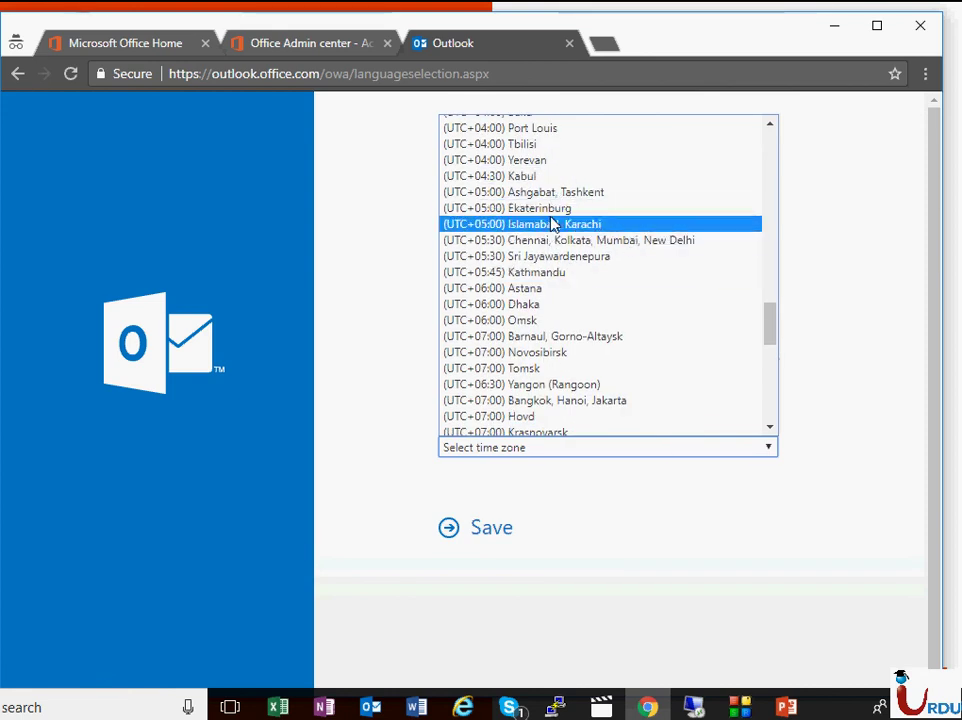
pyautogui.click(554, 223)
pyautogui.click(491, 533)
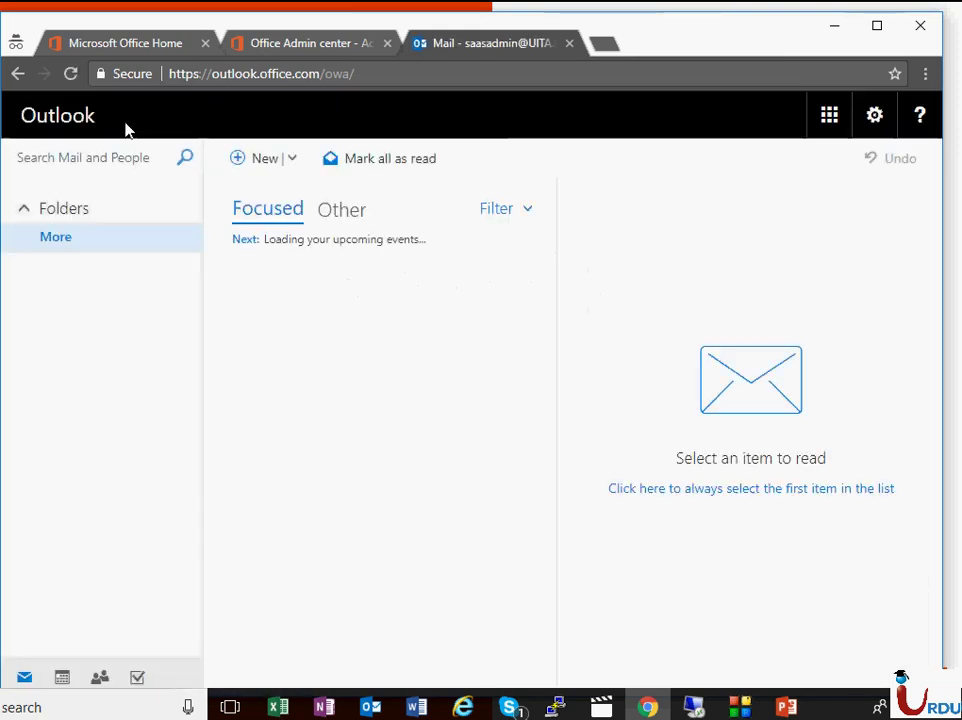
# - Start a new email and add the suggested colleague from the directory as recipient
pyautogui.click(266, 159)
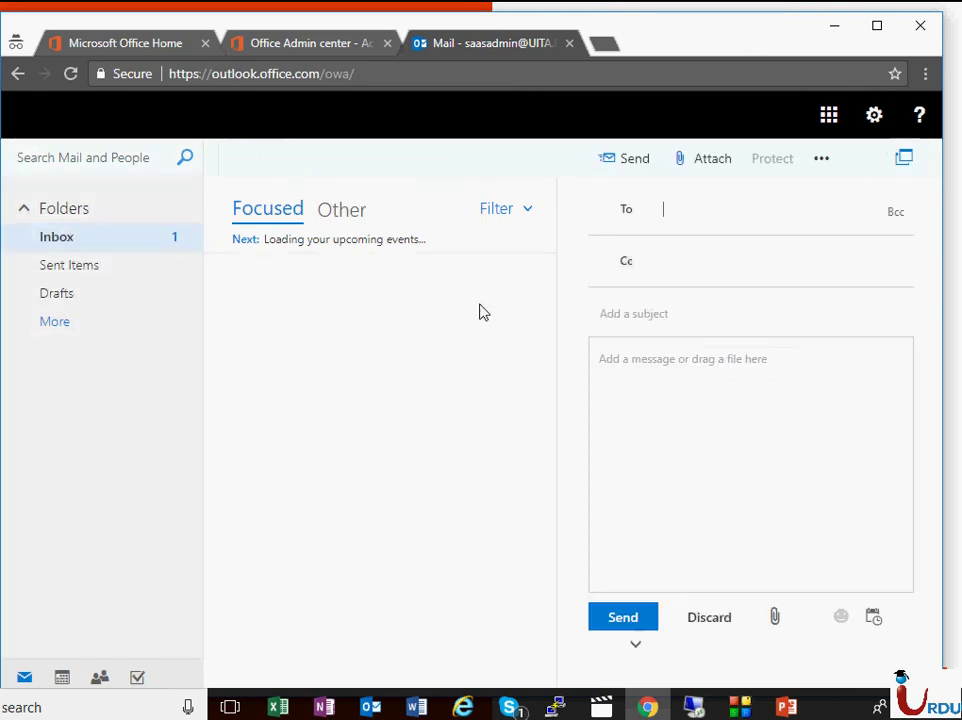
pyautogui.write('al')
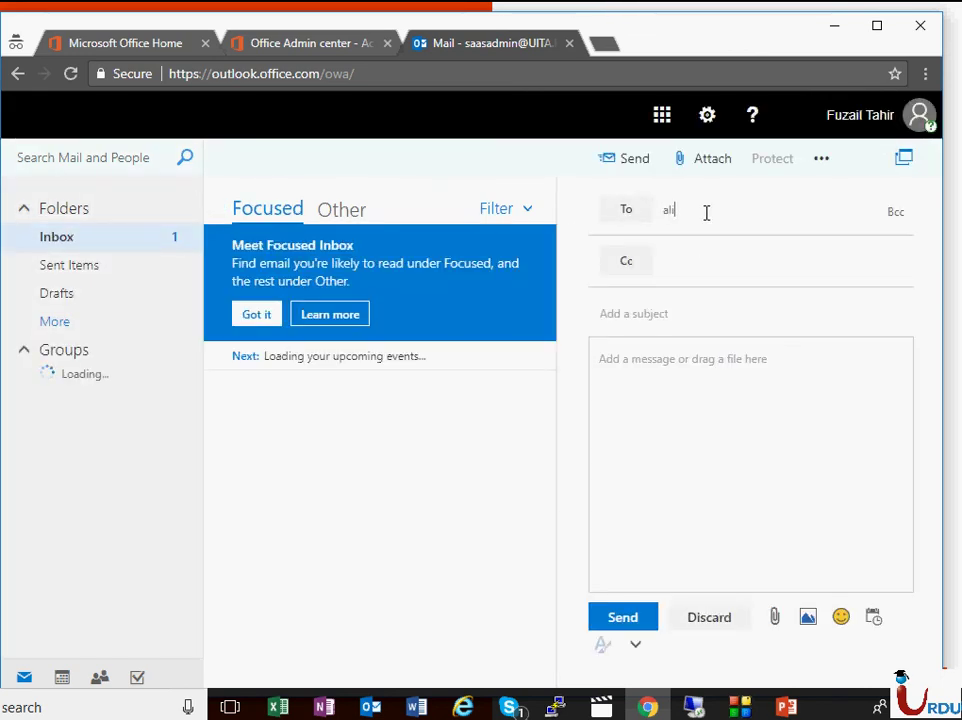
pyautogui.write('i')
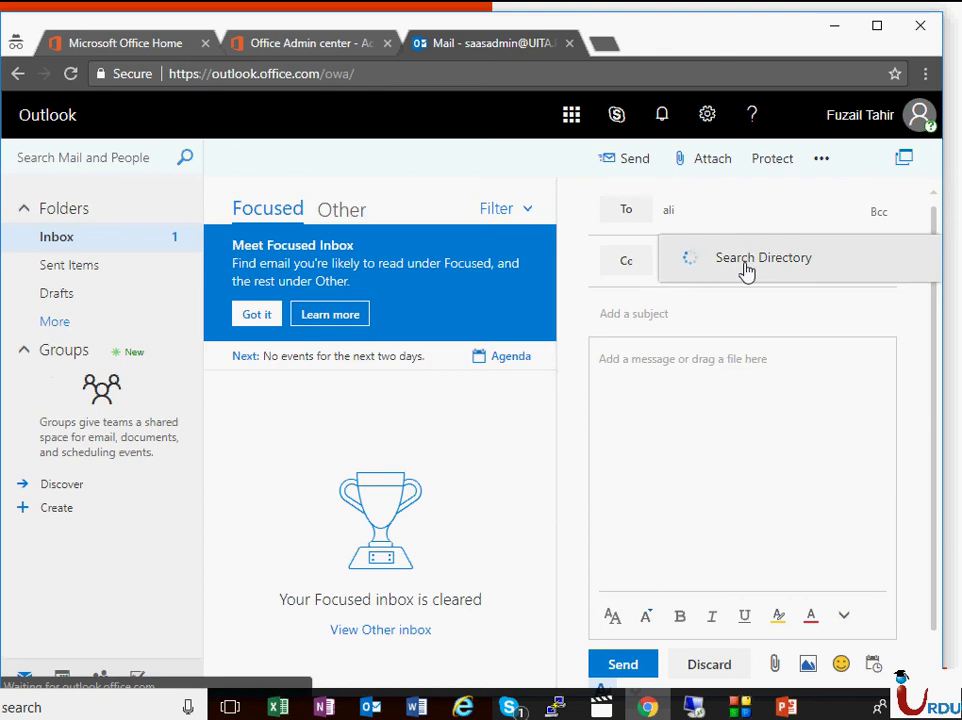
pyautogui.click(745, 268)
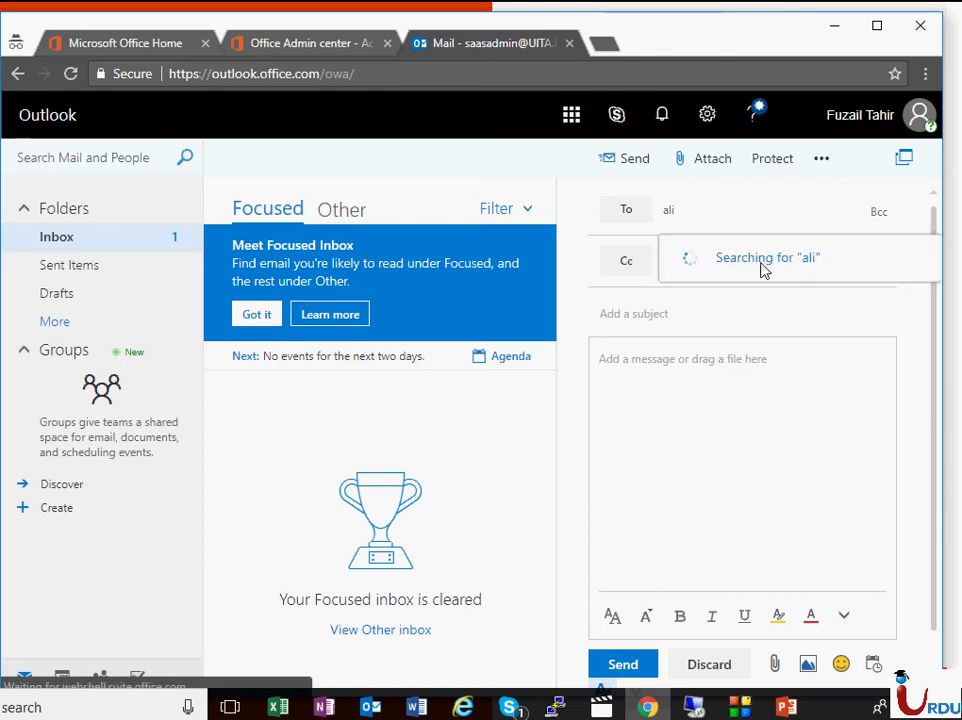
pyautogui.click(745, 268)
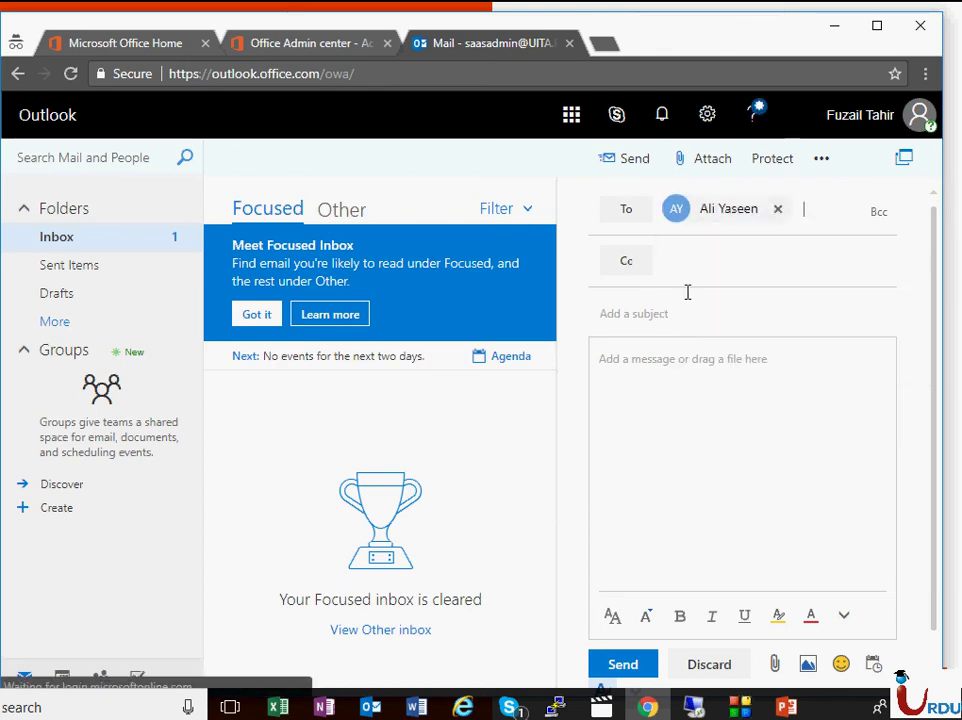
# - Use 'Test email | 10:44 pm | Karachi | Pakistan' as both subject and body, then send it
pyautogui.click(684, 320)
pyautogui.write('T')
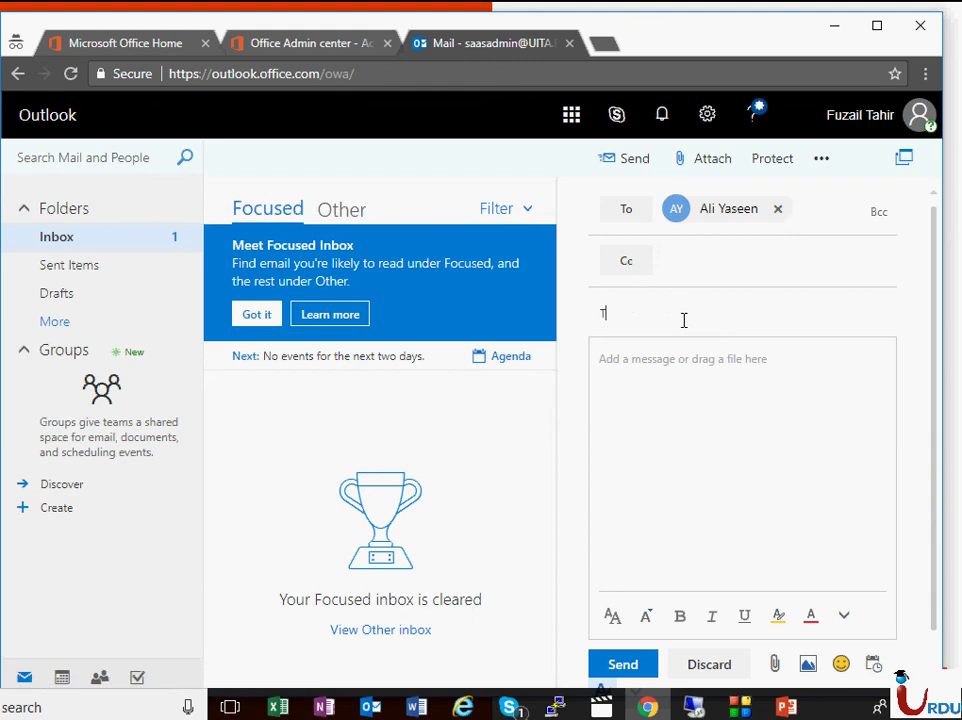
pyautogui.write('est email')
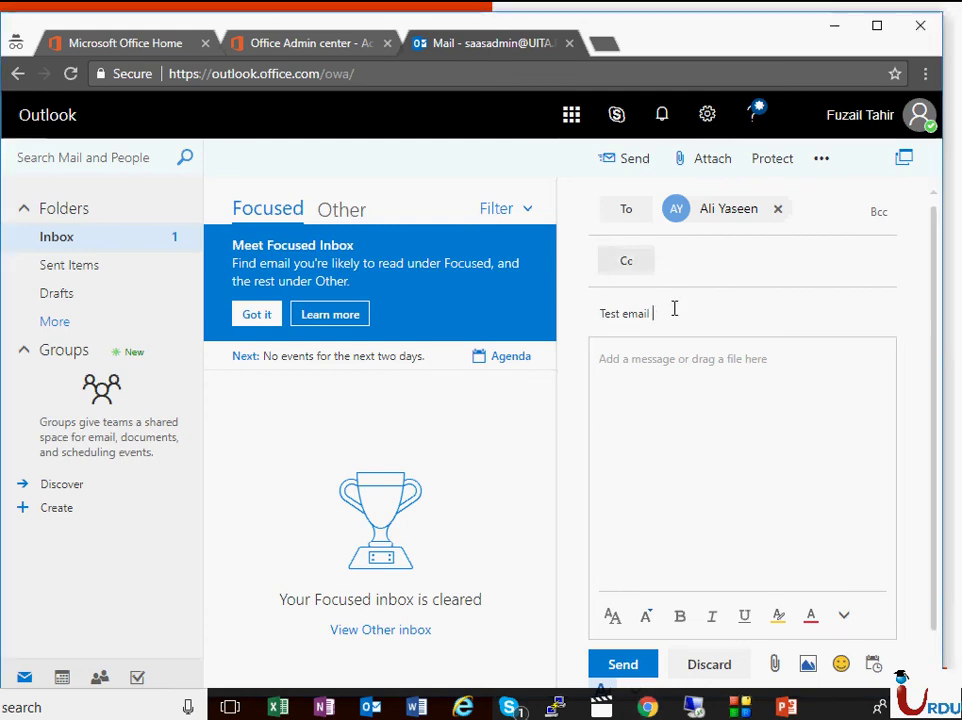
pyautogui.write('| 10:44 pm |')
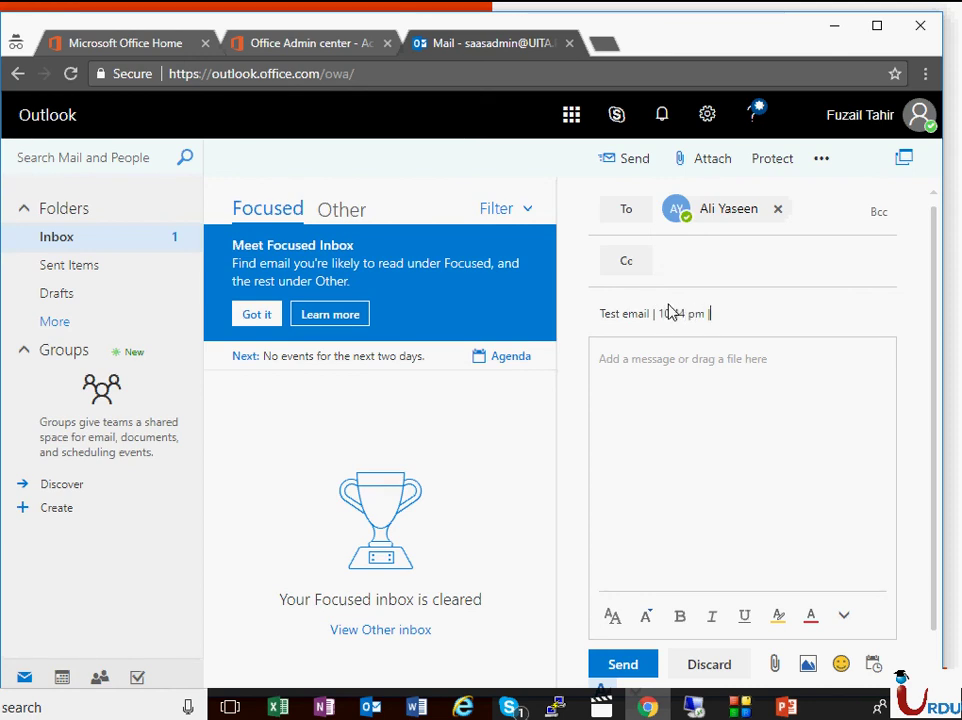
pyautogui.write('Karachi | Pakistan')
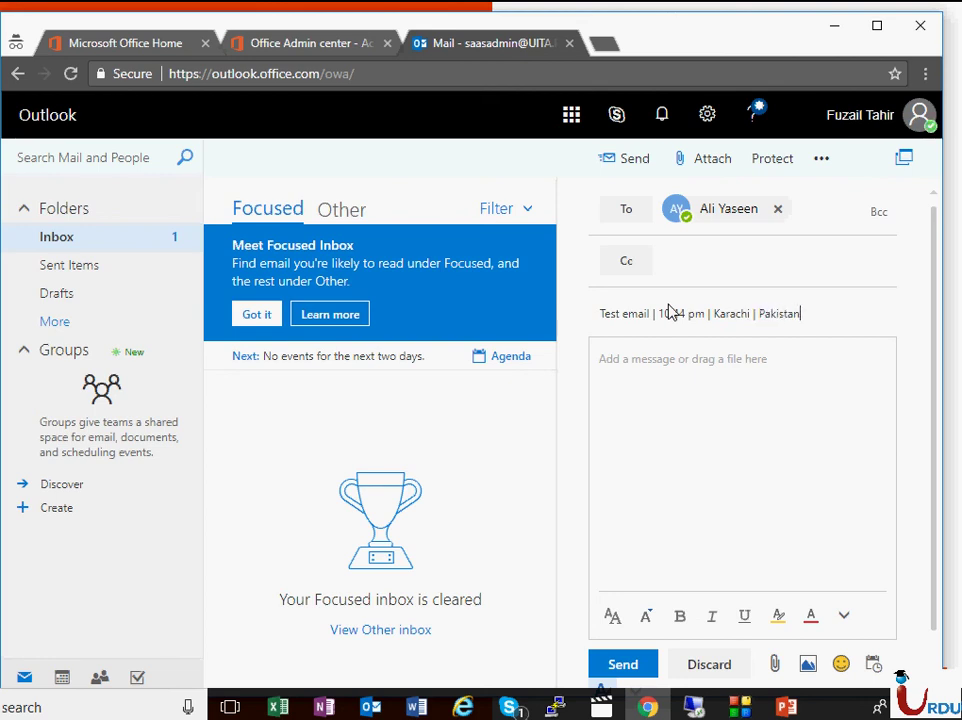
pyautogui.hotkey('ctrl', 'a')
pyautogui.hotkey('ctrl', 'c')
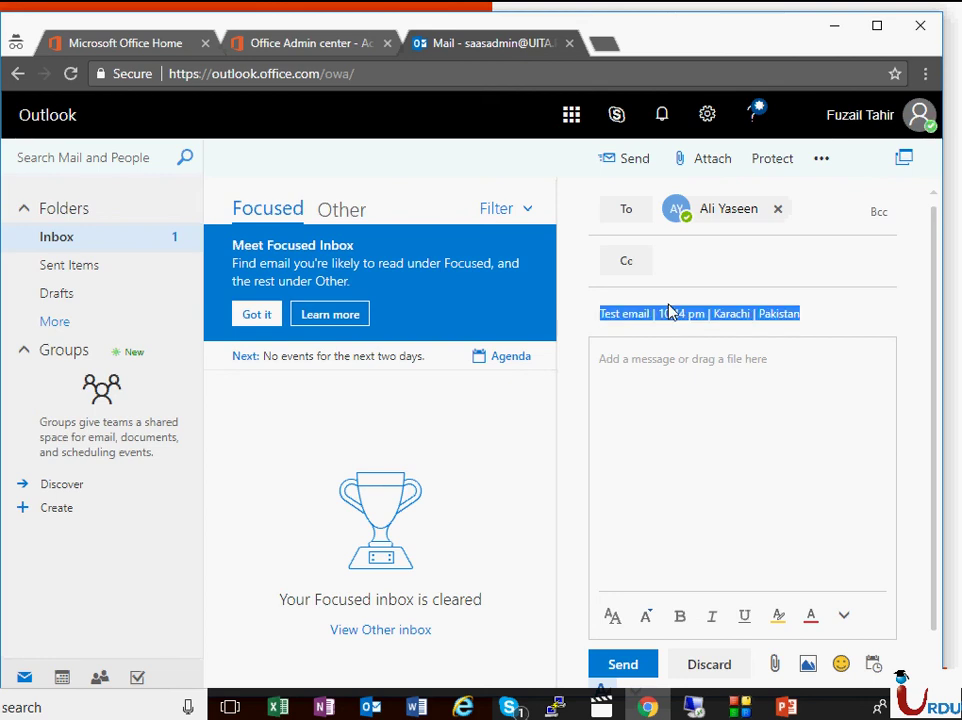
pyautogui.press('Tab')
pyautogui.hotkey('ctrl', 'v')
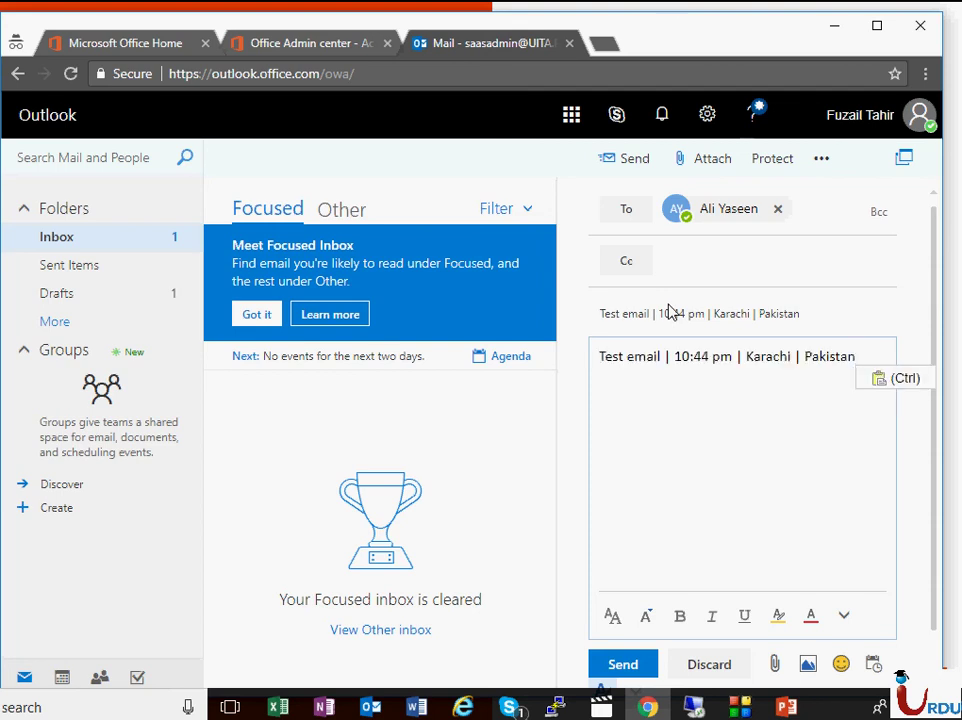
pyautogui.click(645, 667)
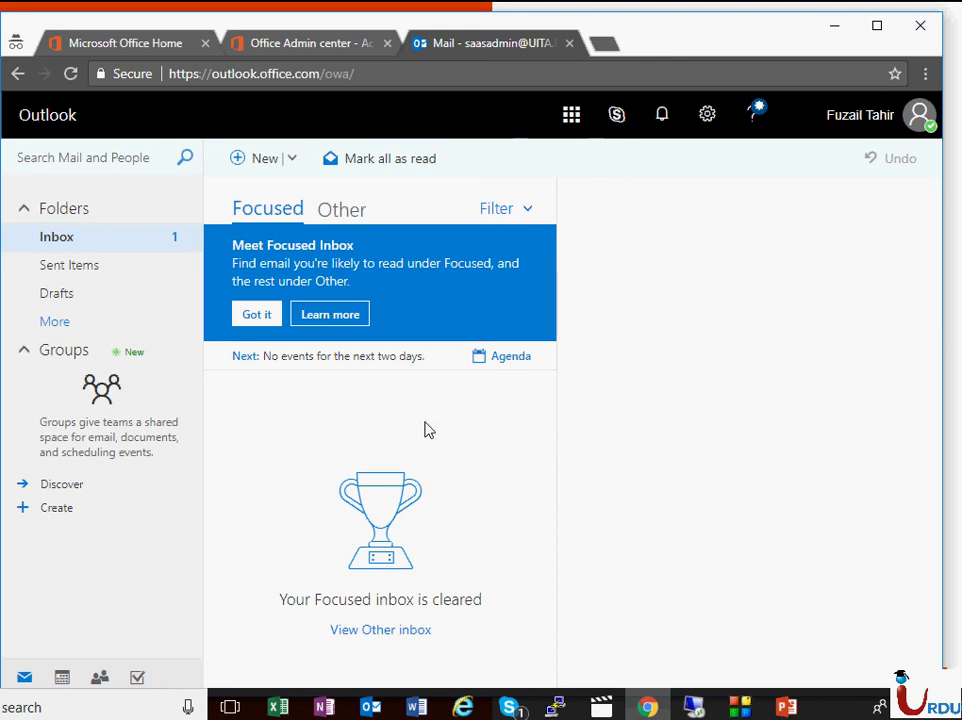
# - In desktop Outlook on the VM, open the received test email in its own window with full header details
pyautogui.click(693, 707)
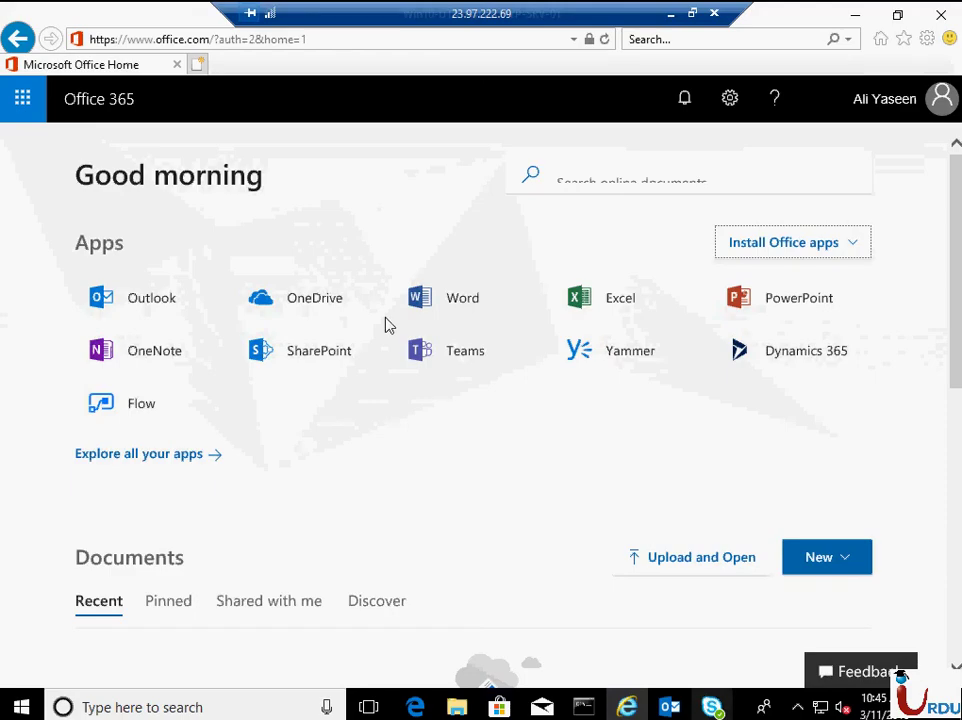
pyautogui.click(670, 707)
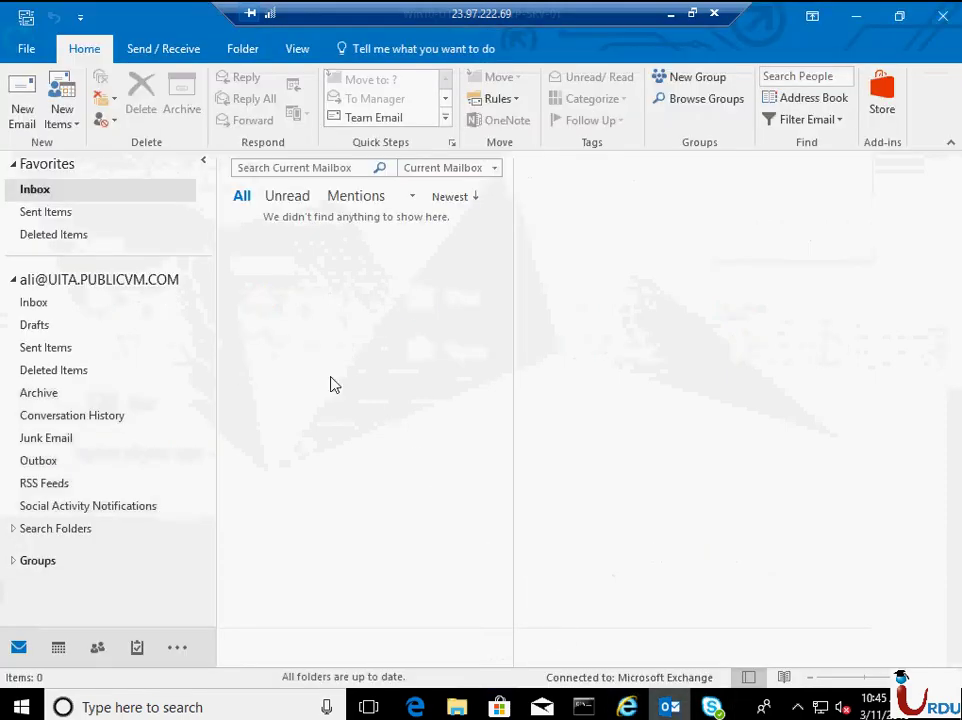
pyautogui.click(100, 304)
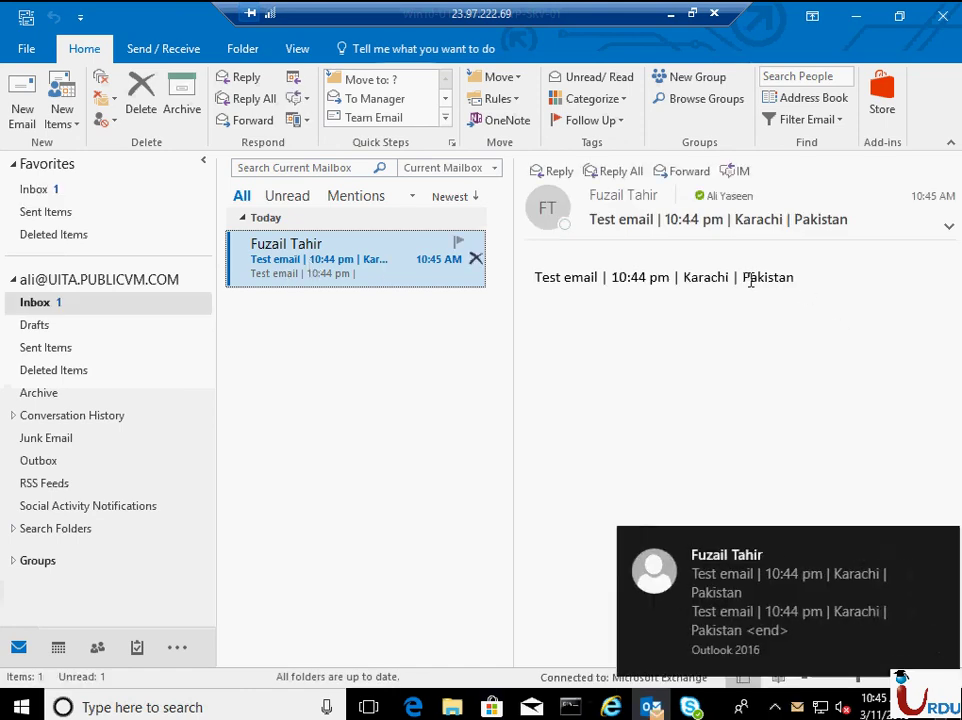
pyautogui.doubleClick(371, 284)
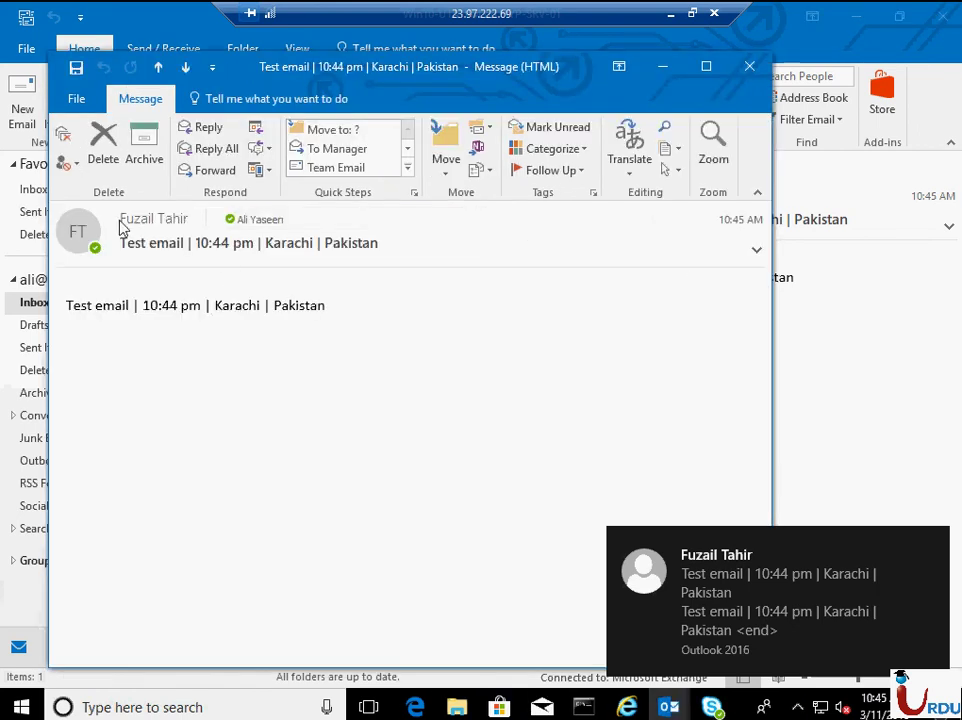
pyautogui.click(756, 250)
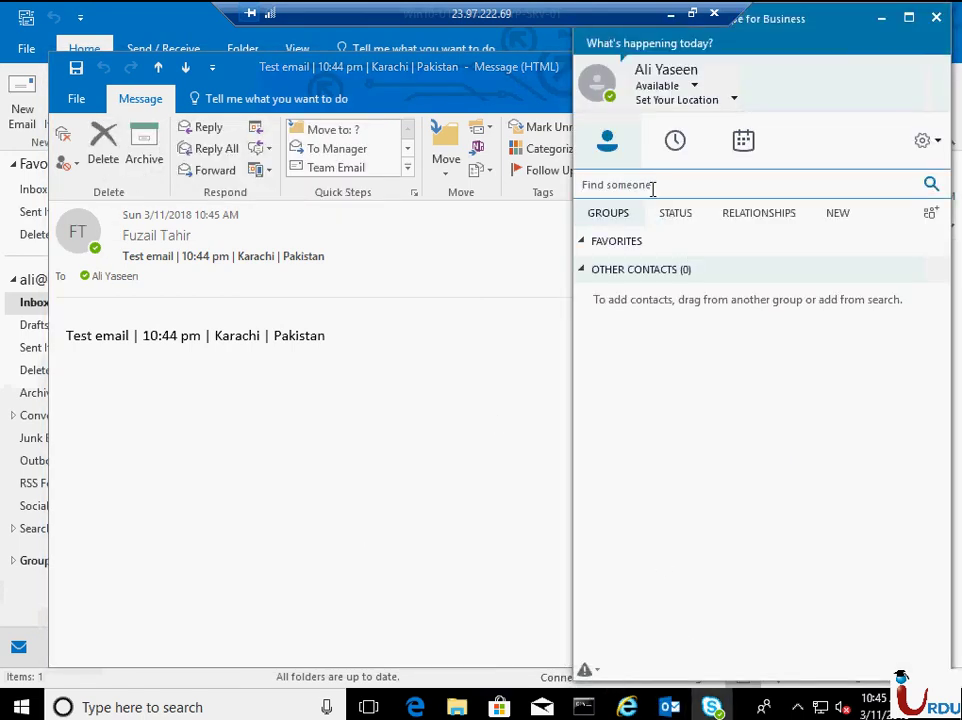
# - Search Skype for Business for the sender, comparing Skype Directory and My Contacts results and ending on My Contacts
pyautogui.click(652, 187)
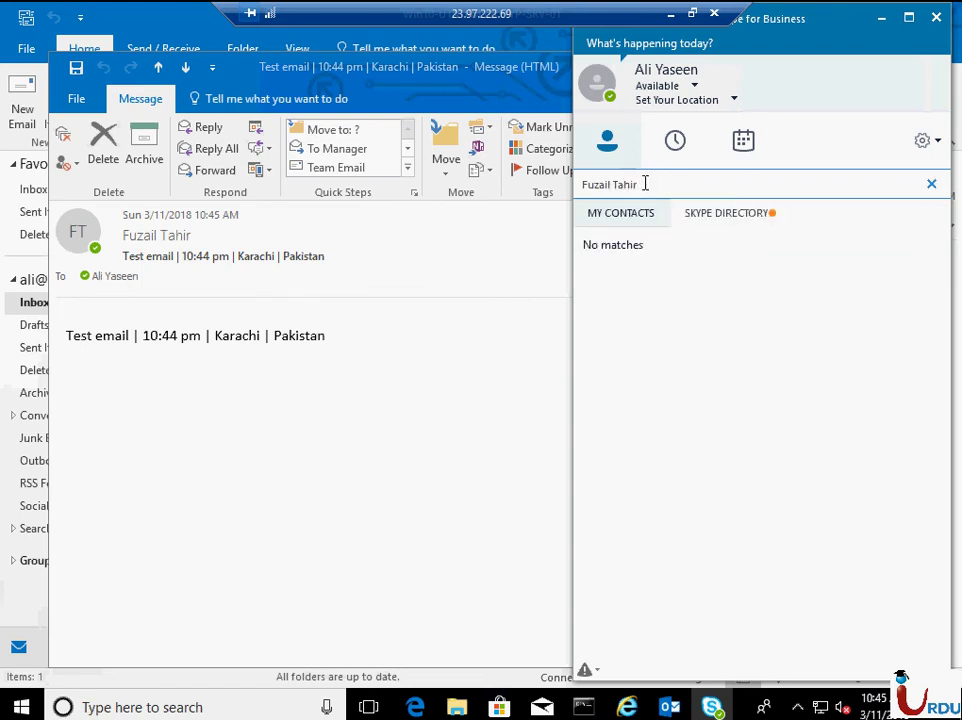
pyautogui.click(754, 216)
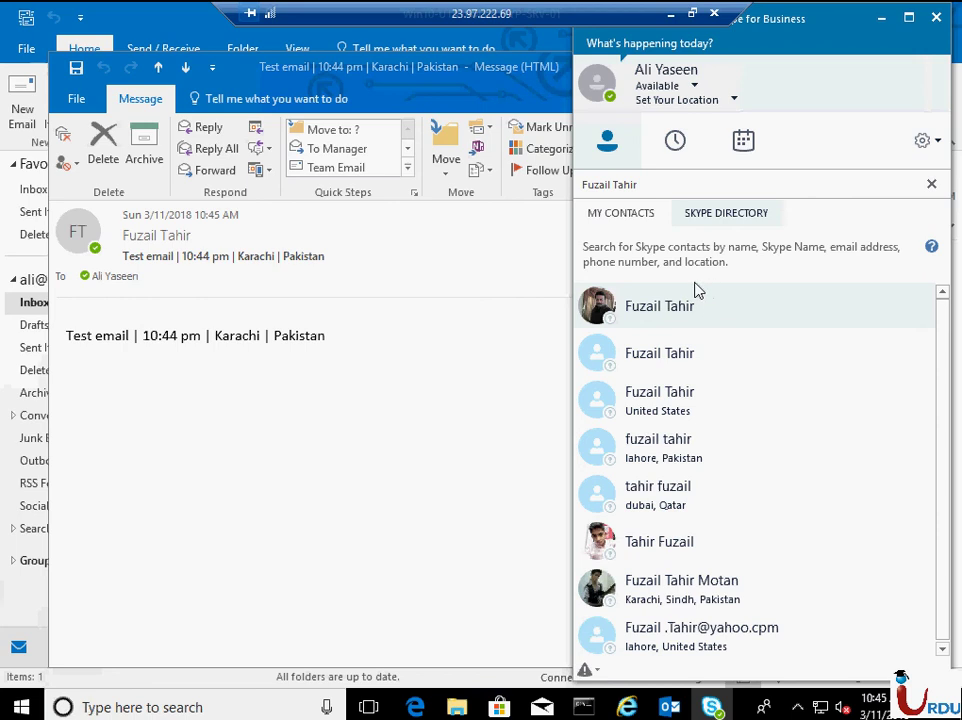
pyautogui.click(748, 213)
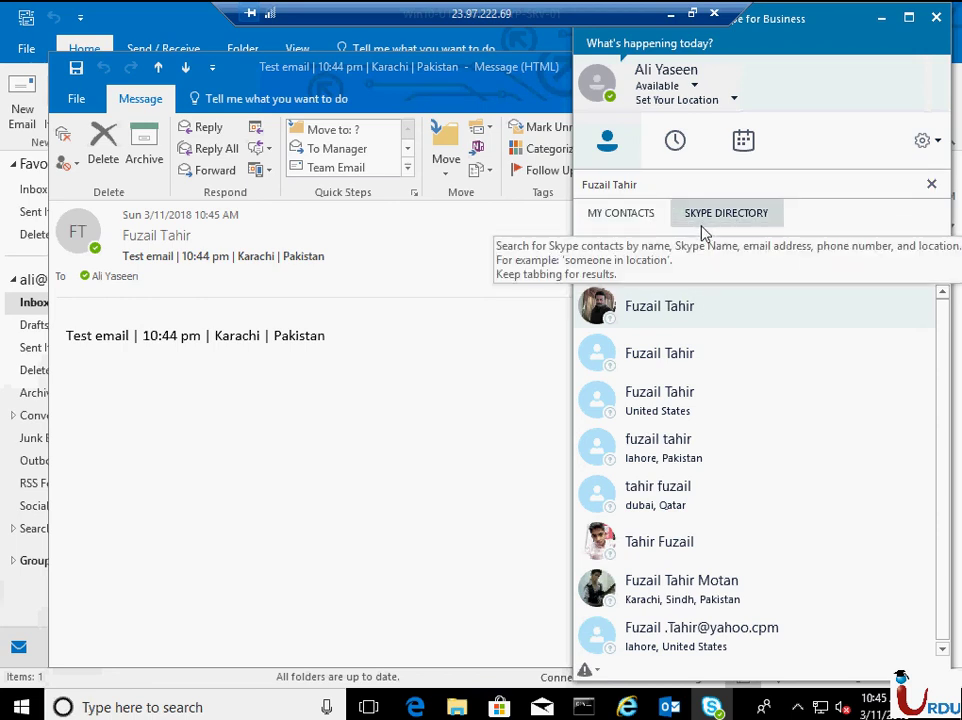
pyautogui.click(658, 215)
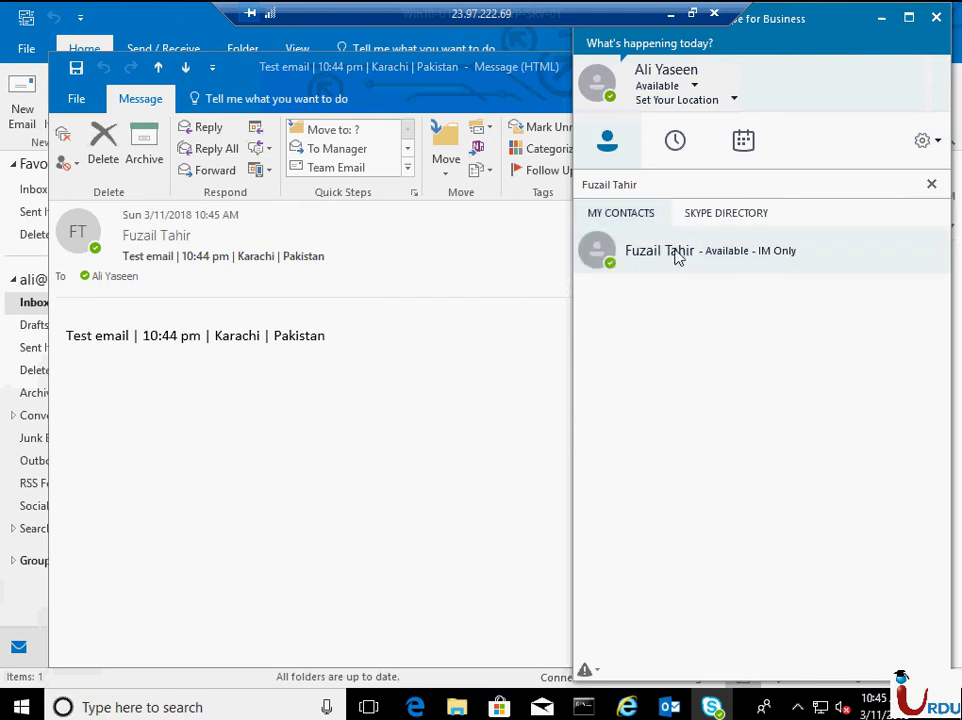
pyautogui.click(735, 217)
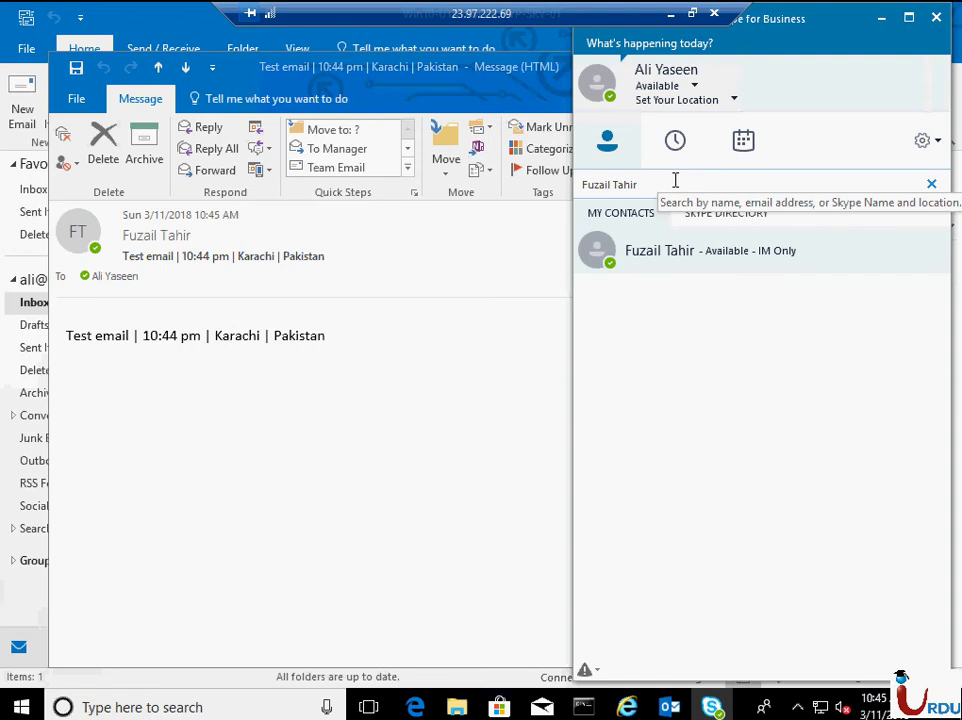
pyautogui.click(652, 217)
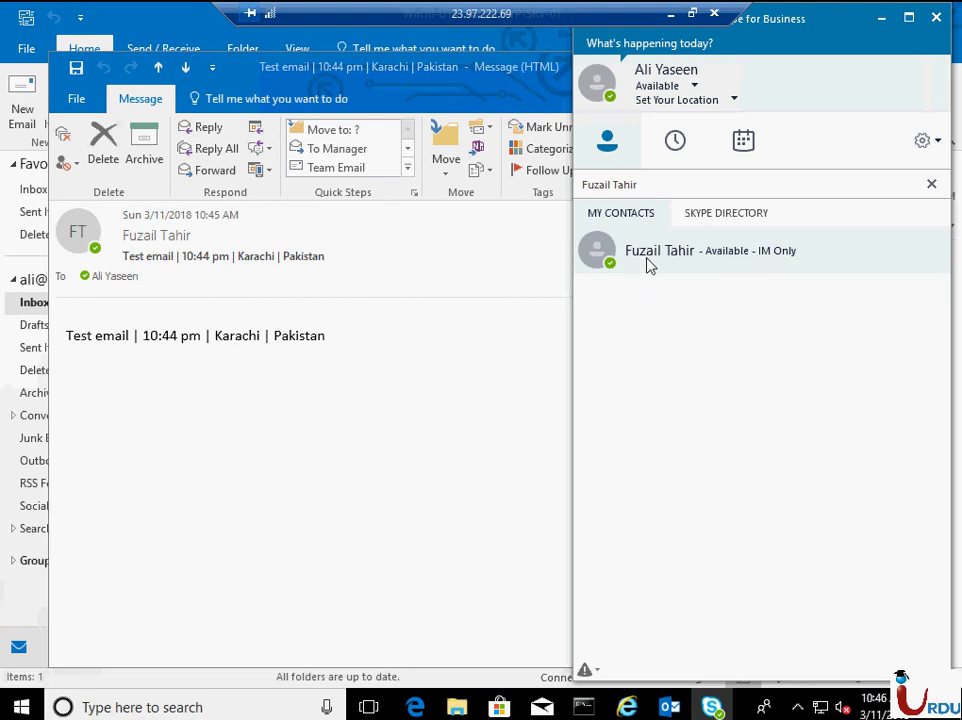
# - Send the found contact a greeting instant message, then minimize the Remote Desktop window
pyautogui.rightClick(647, 265)
pyautogui.moveTo(791, 283)
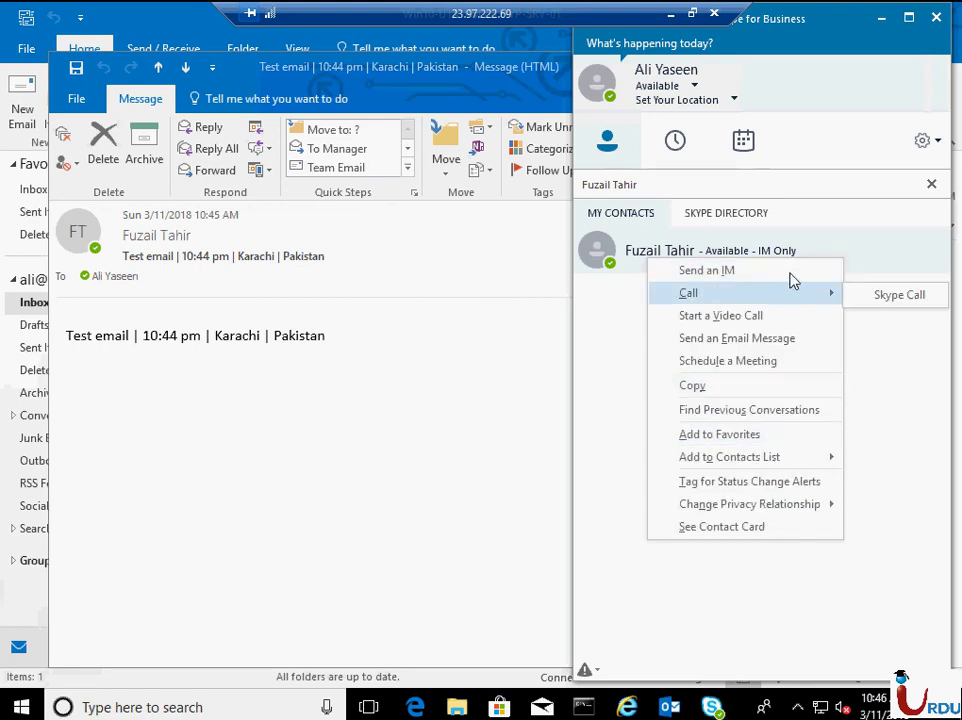
pyautogui.press('Escape')
pyautogui.press('Escape')
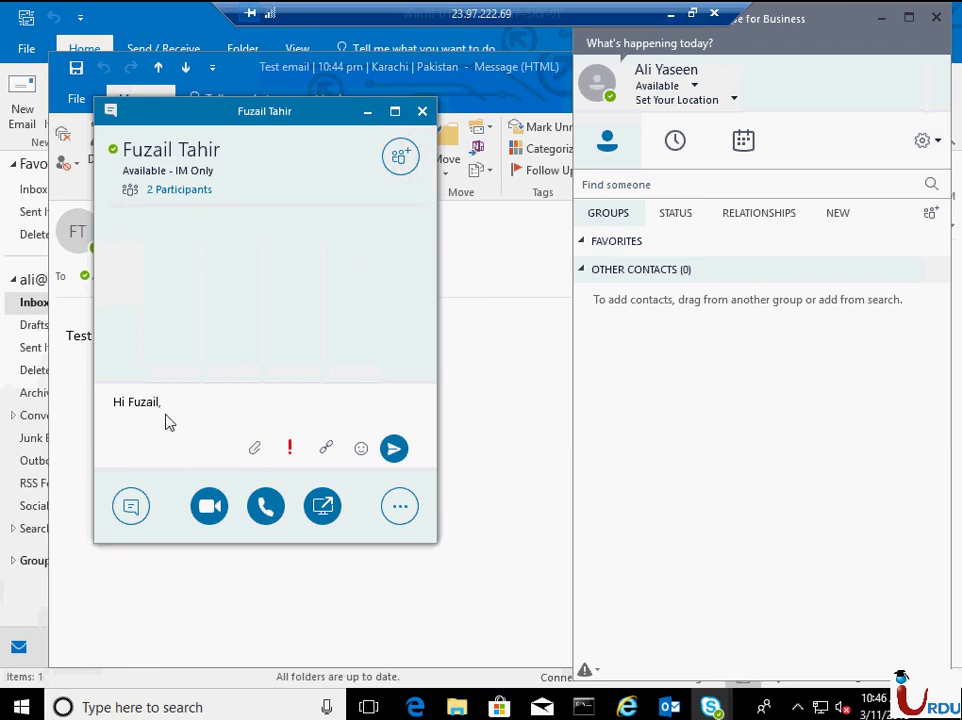
pyautogui.press('Return')
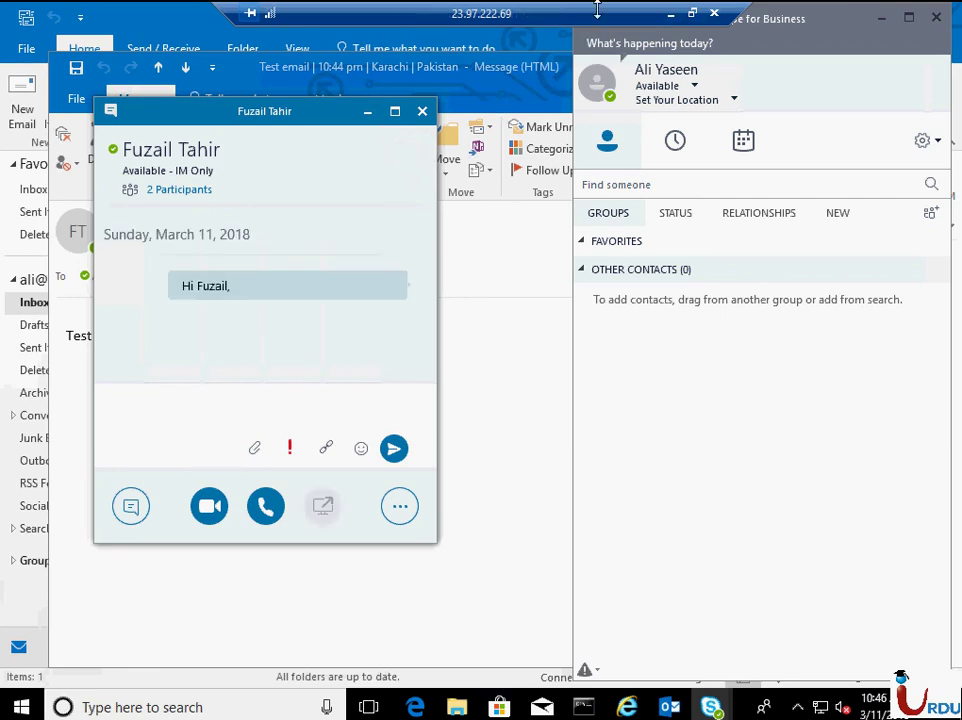
pyautogui.click(668, 16)
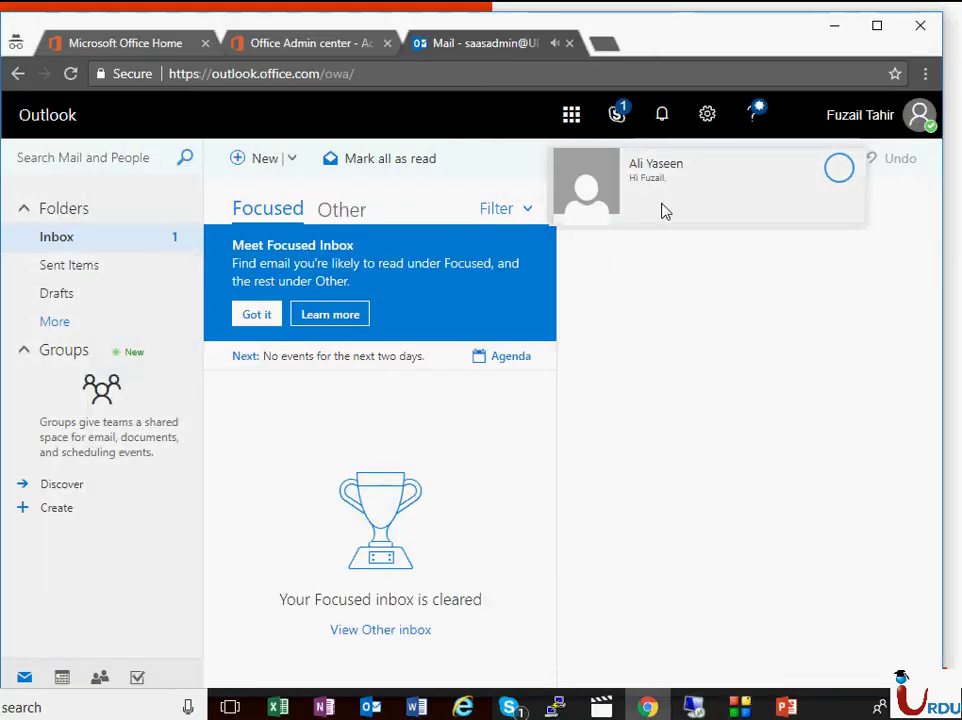
# - Open the incoming Skype chat notification as a conversation in Outlook on the web
pyautogui.click(839, 170)
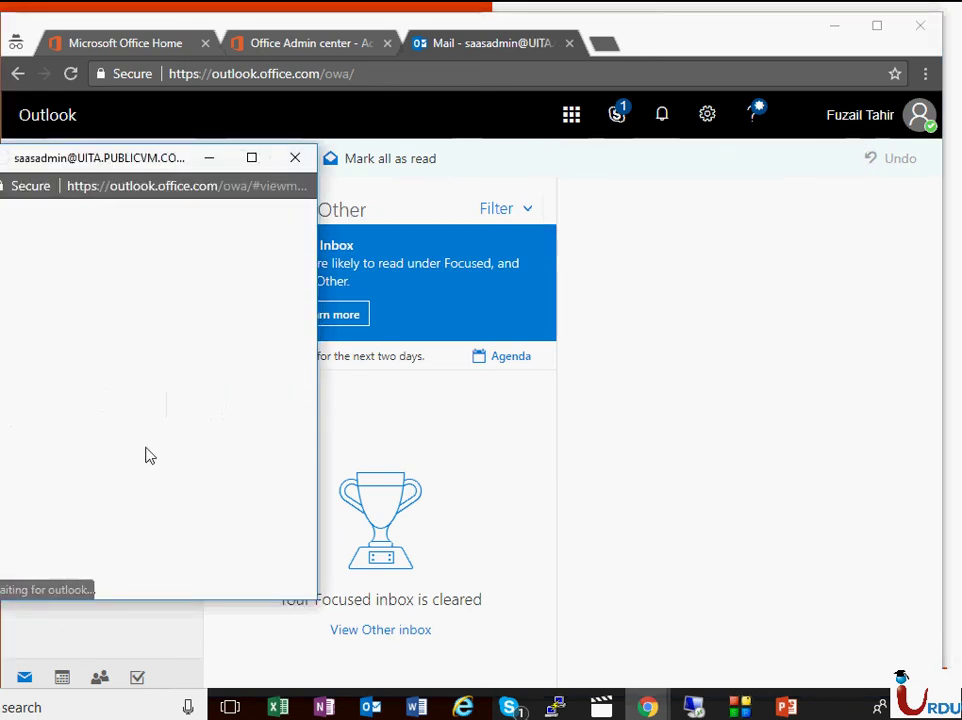
pyautogui.click(812, 185)
pyautogui.click(868, 128)
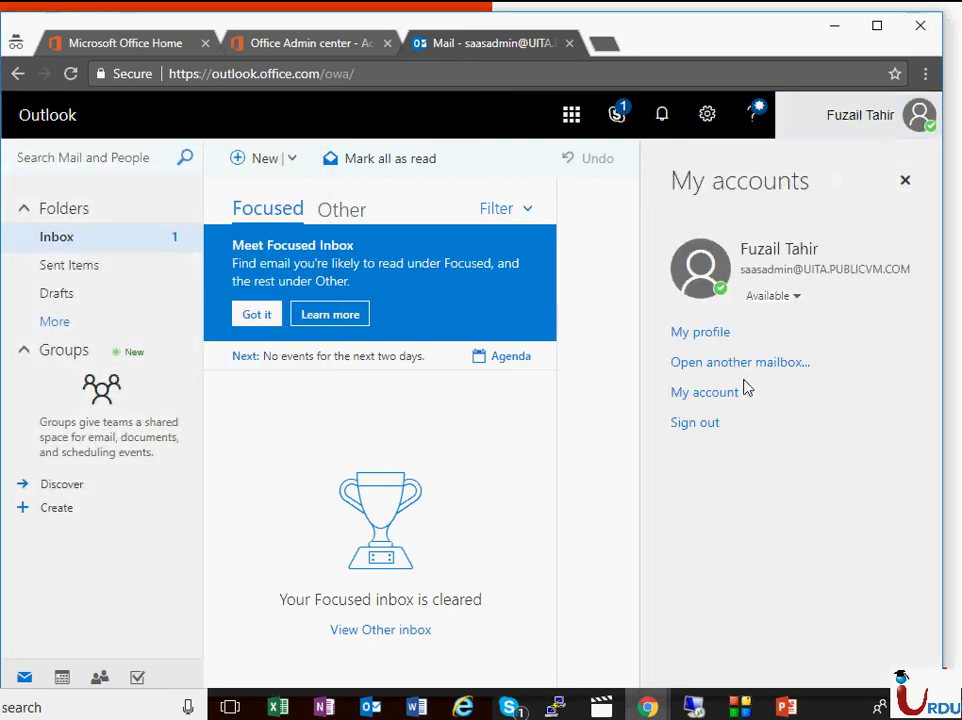
pyautogui.click(617, 114)
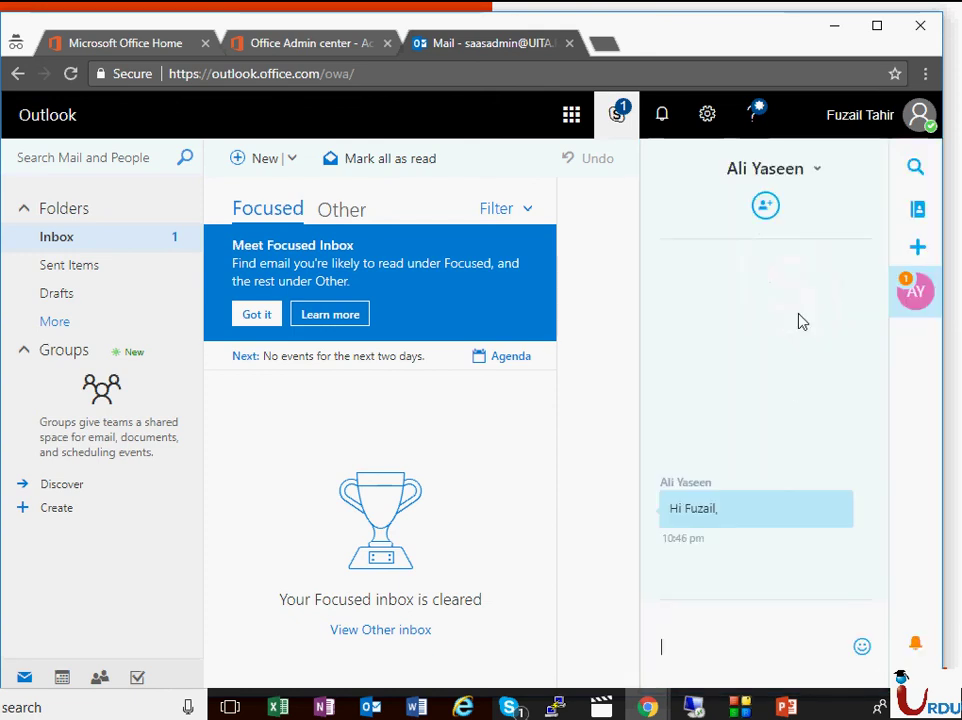
# - Reply with a short self-introduction message, then switch to the remote desktop session
pyautogui.click(723, 645)
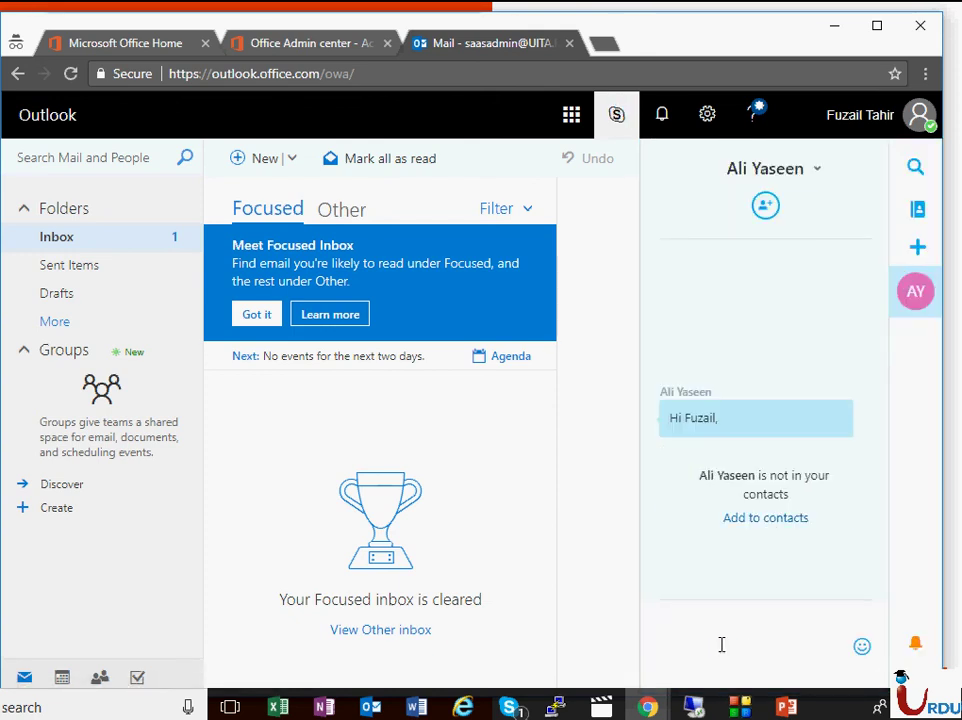
pyautogui.write('Help')
pyautogui.press('BackSpace')
pyautogui.press('BackSpace')
pyautogui.press('BackSpace')
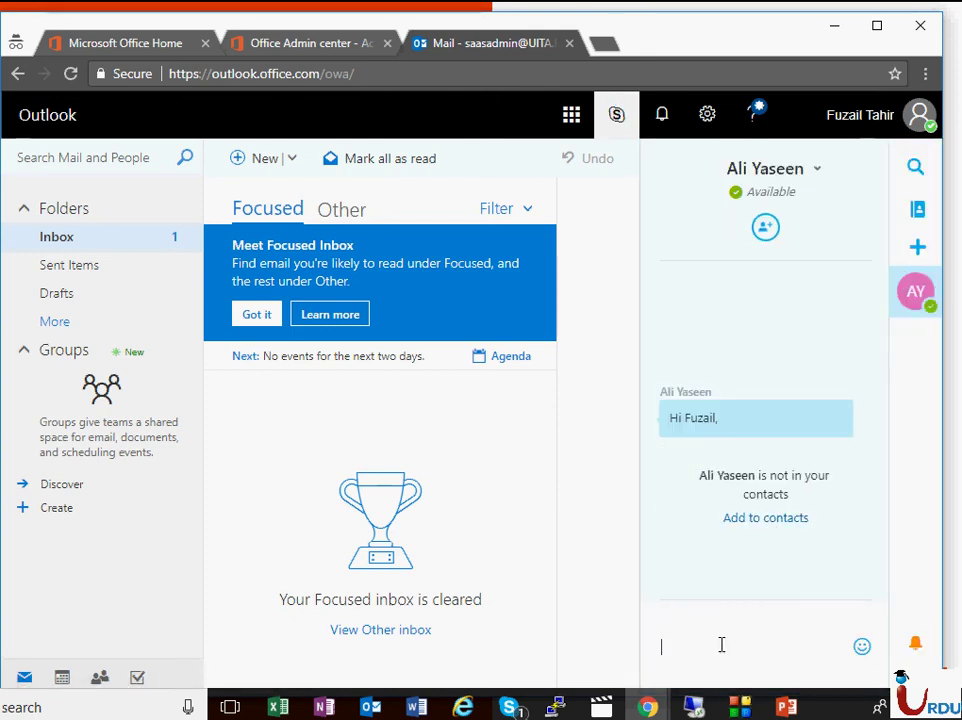
pyautogui.write('Hi Ali')
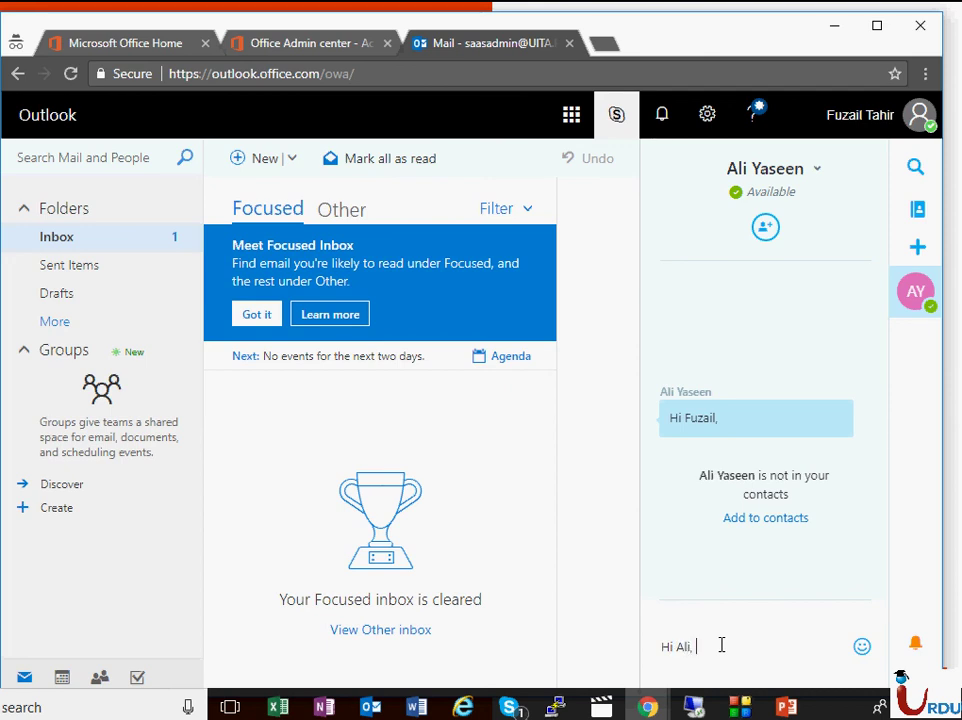
pyautogui.write(", It's mee")
pyautogui.press('BackSpace')
pyautogui.press('BackSpace')
pyautogui.press('BackSpace')
pyautogui.press('BackSpace')
pyautogui.press('BackSpace')
pyautogui.write('i')
pyautogui.write("'m")
pyautogui.press('Return')
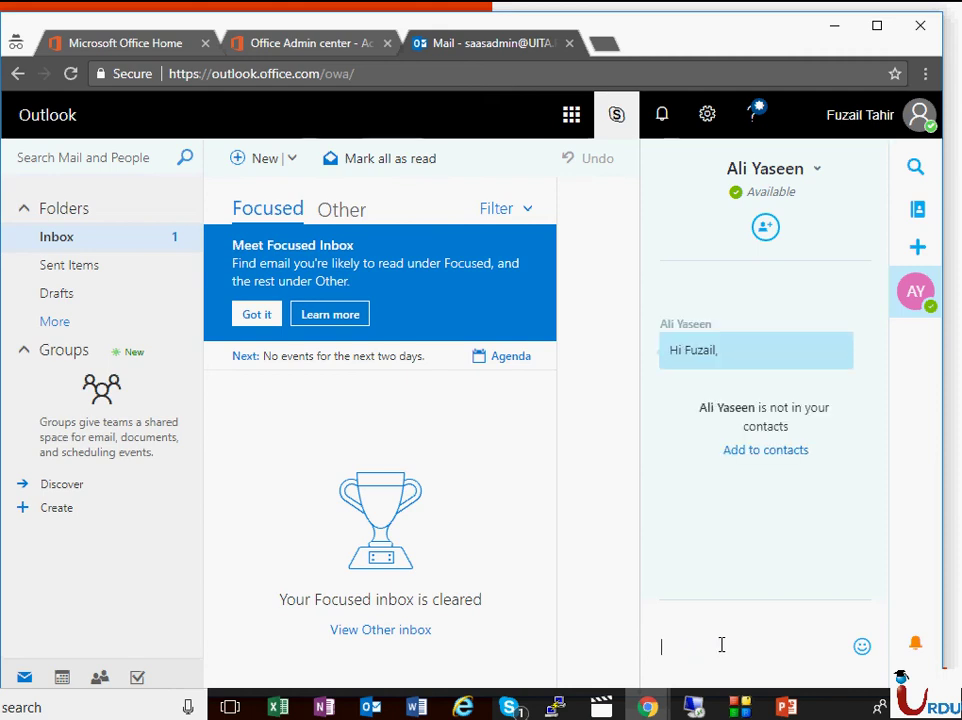
pyautogui.click(698, 706)
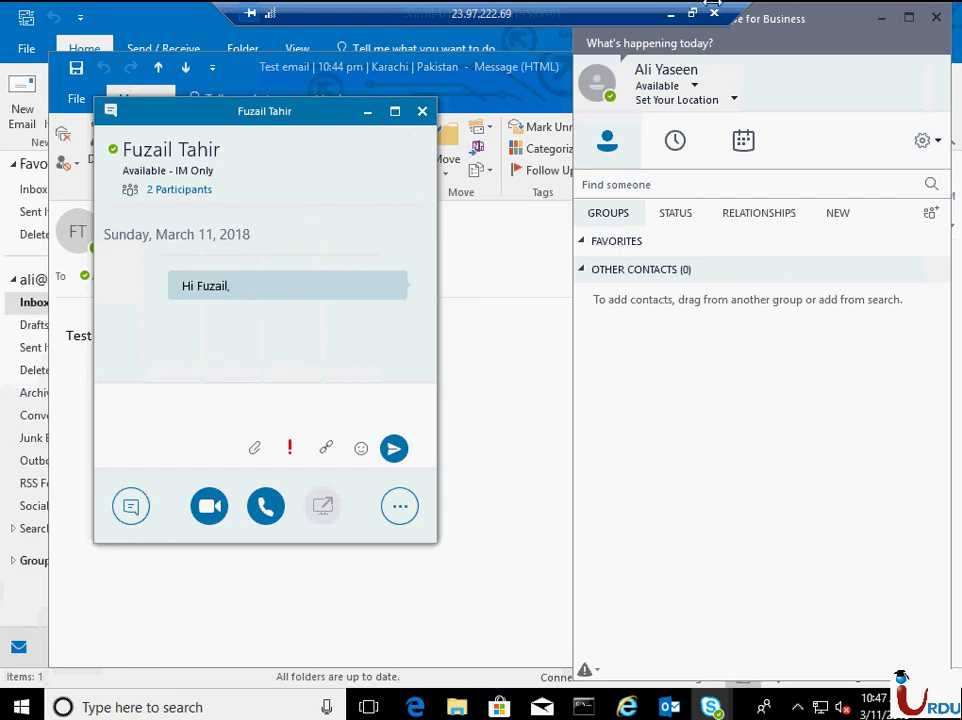
# - Send a follow-up '?.' message in the web chat
pyautogui.click(671, 14)
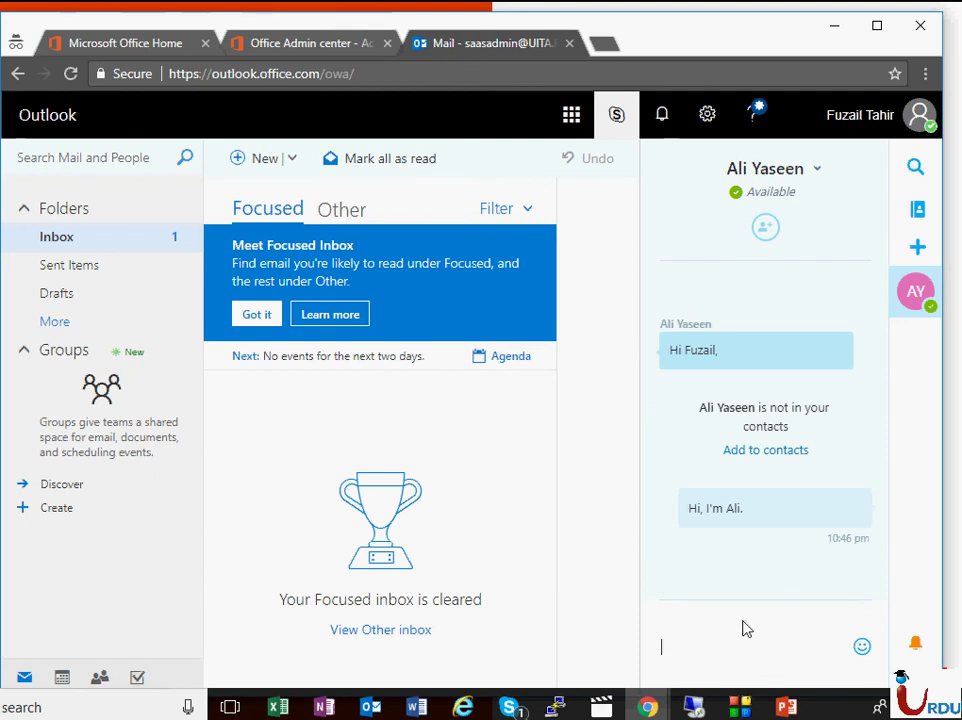
pyautogui.write('Sorry')
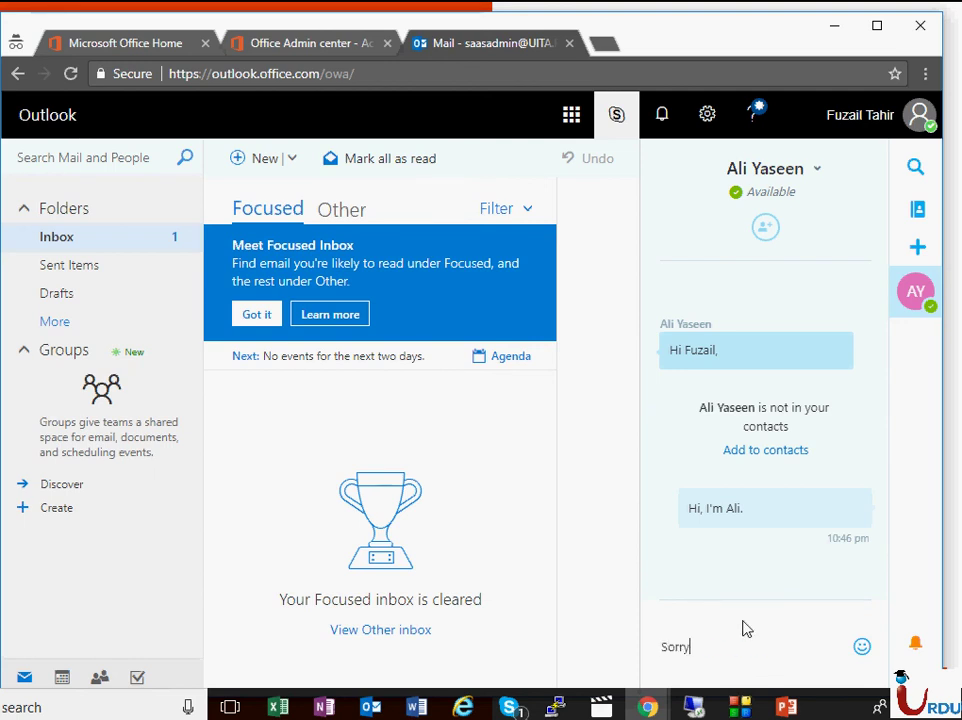
pyautogui.press('BackSpace')
pyautogui.press('BackSpace')
pyautogui.press('BackSpace')
pyautogui.press('BackSpace')
pyautogui.press('BackSpace')
pyautogui.press('BackSpace')
pyautogui.write('?')
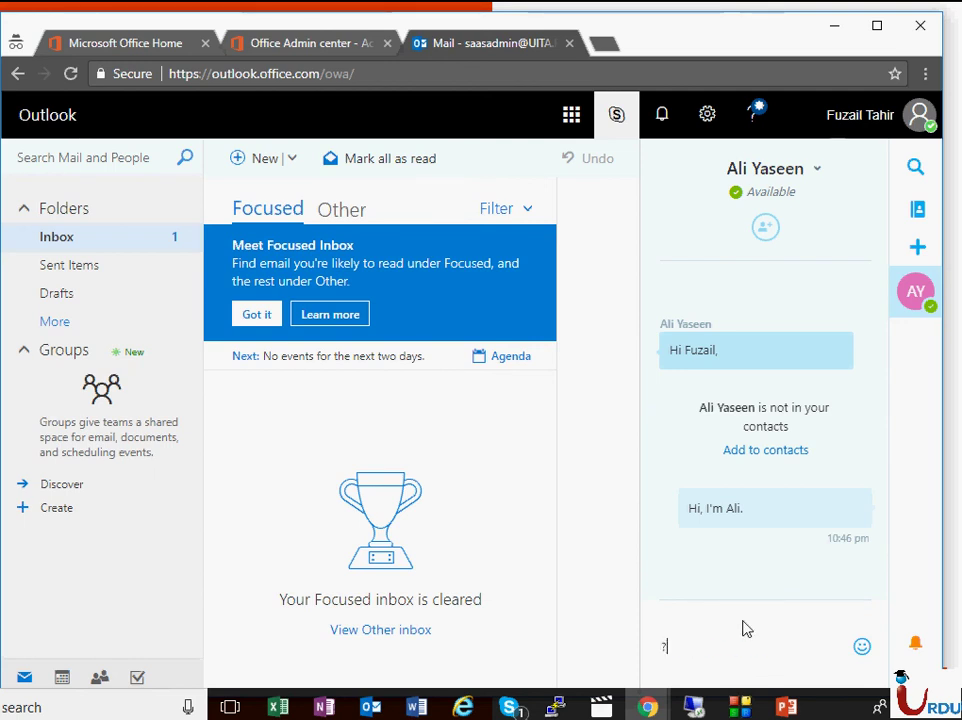
pyautogui.write('.')
pyautogui.press('Return')
# - Review the arrived messages in the VM's Skype conversation window, then return to Internet Explorer
pyautogui.hotkey('alt', 'Tab')
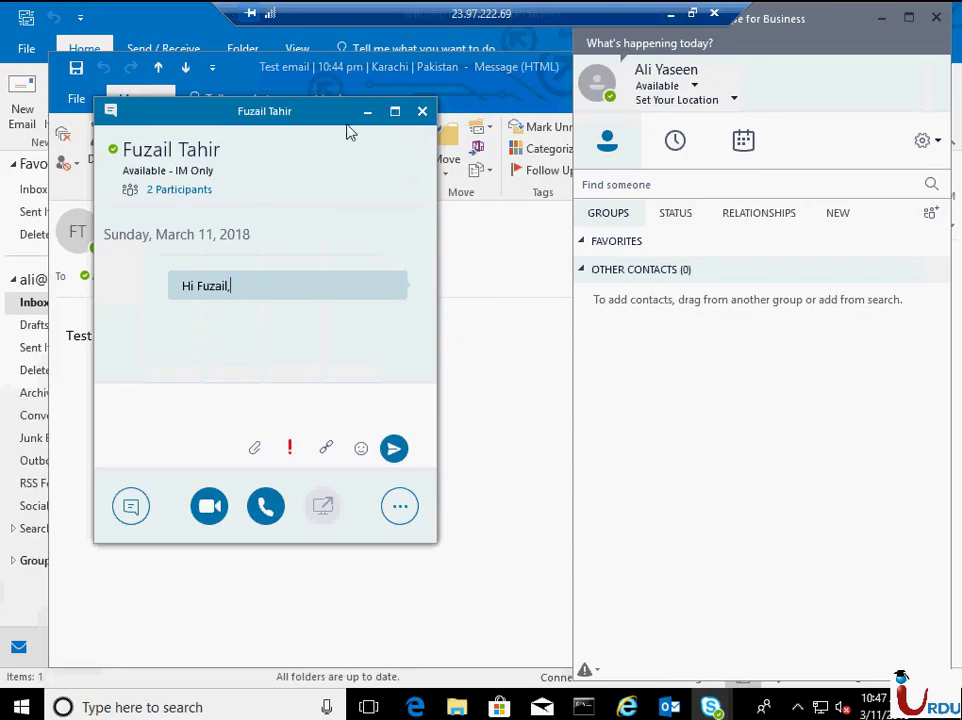
pyautogui.moveTo(361, 136); pyautogui.dragTo(453, 152)
pyautogui.click(363, 70)
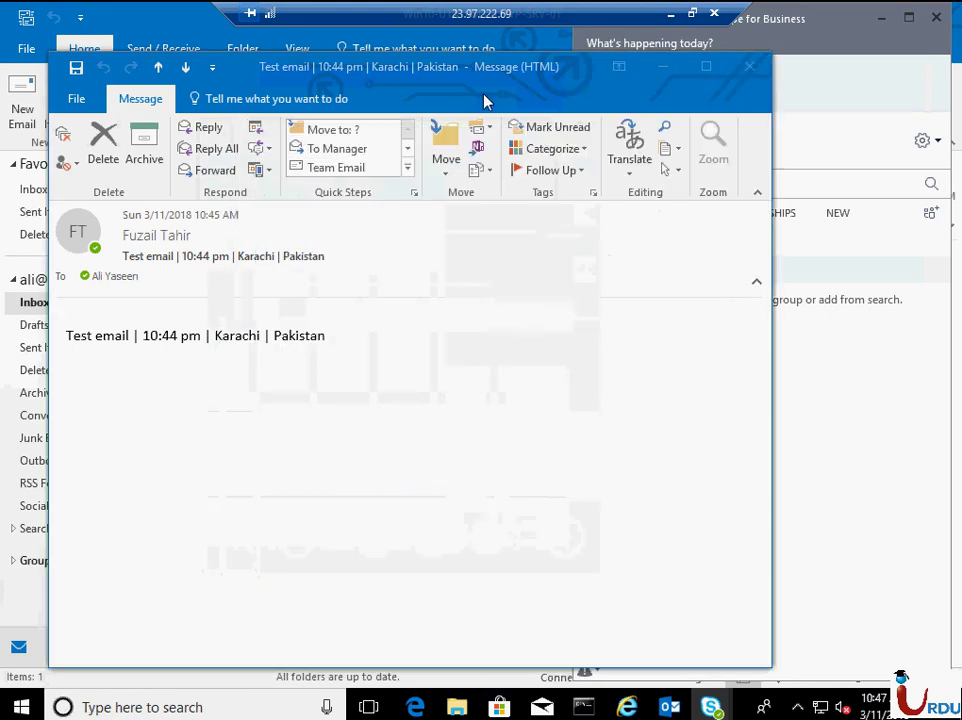
pyautogui.click(897, 348)
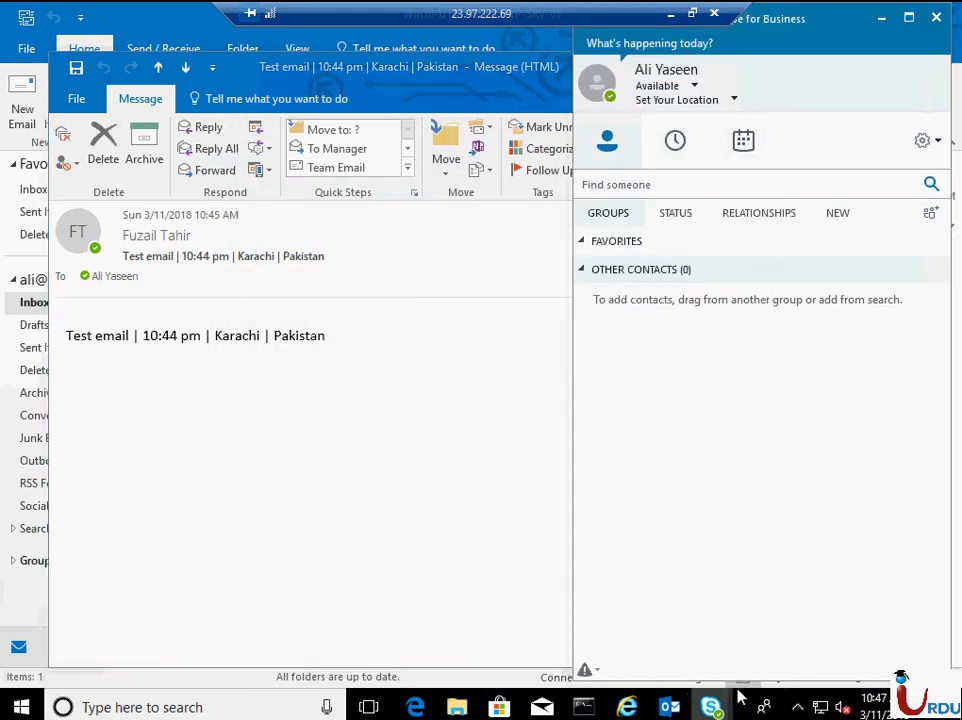
pyautogui.moveTo(712, 705)
pyautogui.click(816, 608)
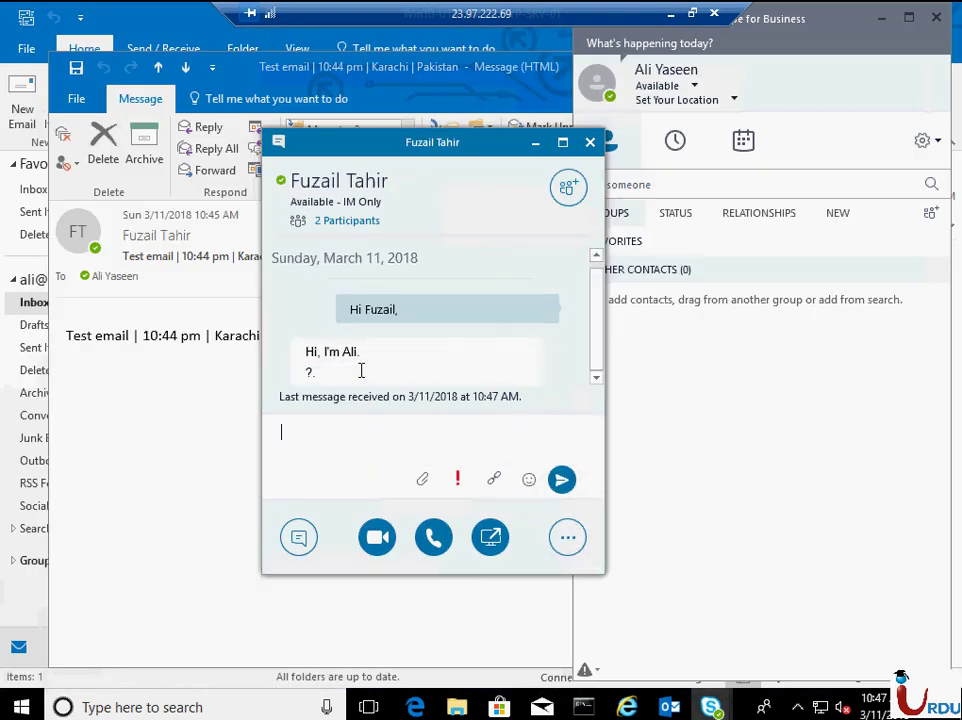
pyautogui.moveTo(288, 350); pyautogui.dragTo(362, 378)
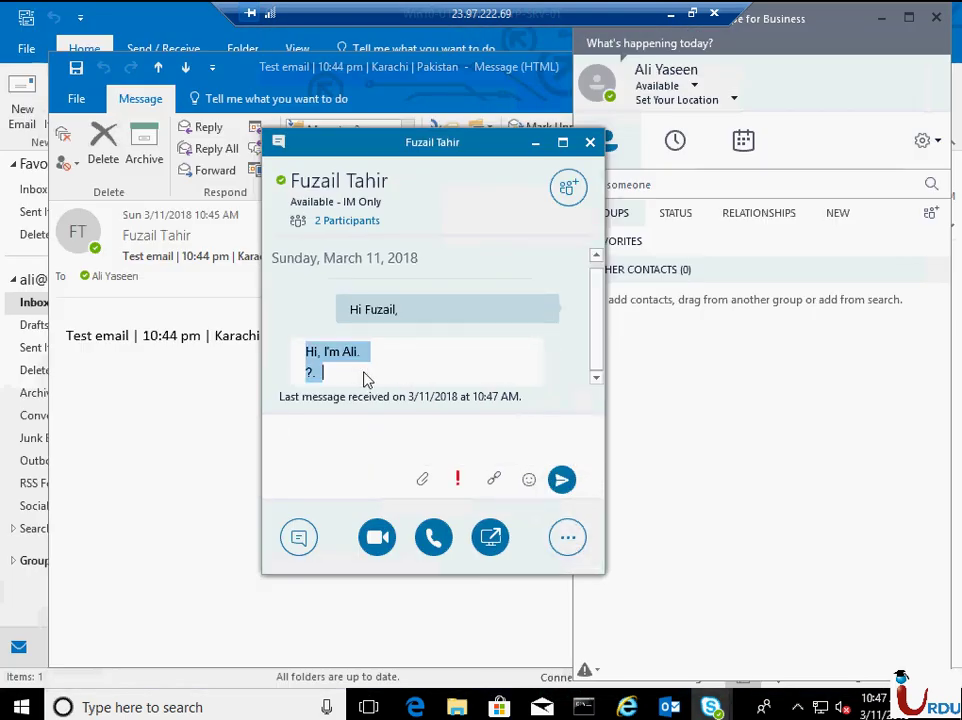
pyautogui.click(365, 380)
pyautogui.scroll(1, 598, 318)
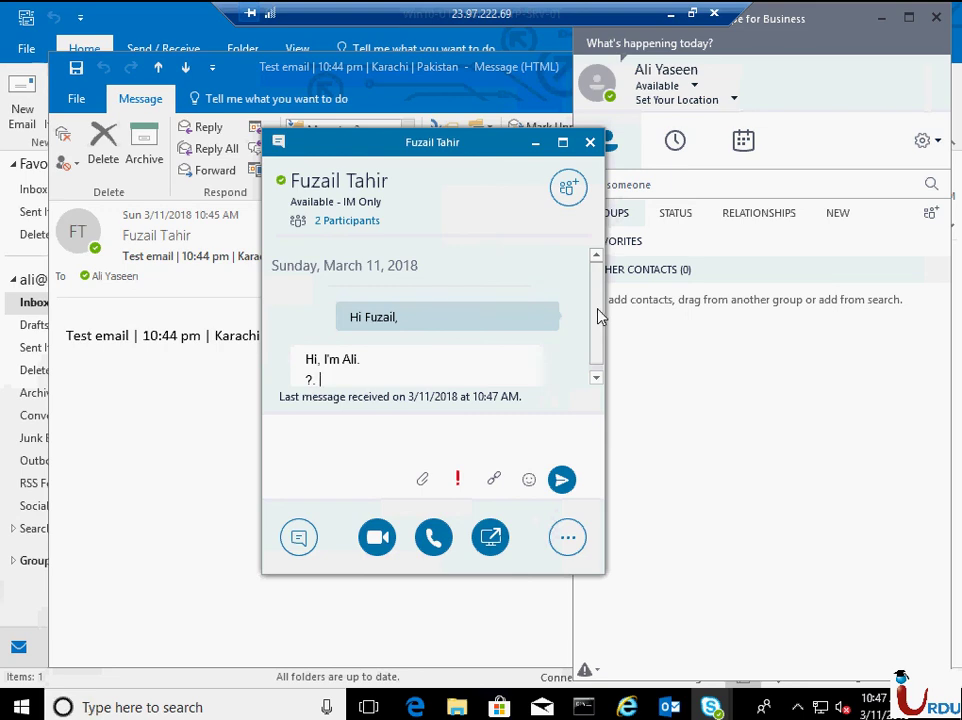
pyautogui.scroll(-1, 595, 356)
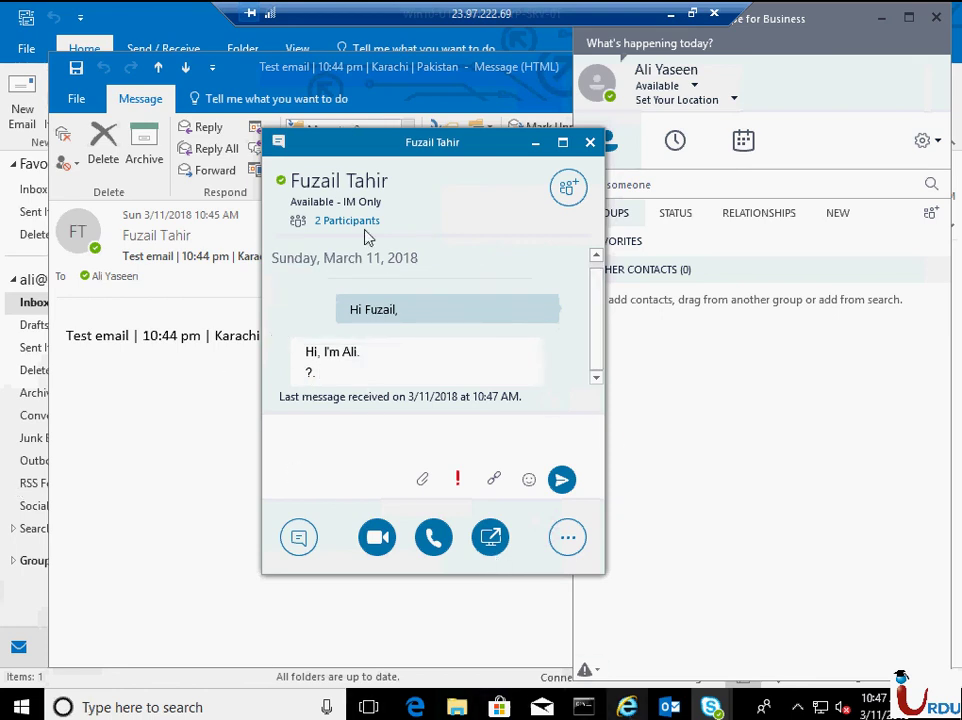
pyautogui.hotkey('alt', 'Tab')
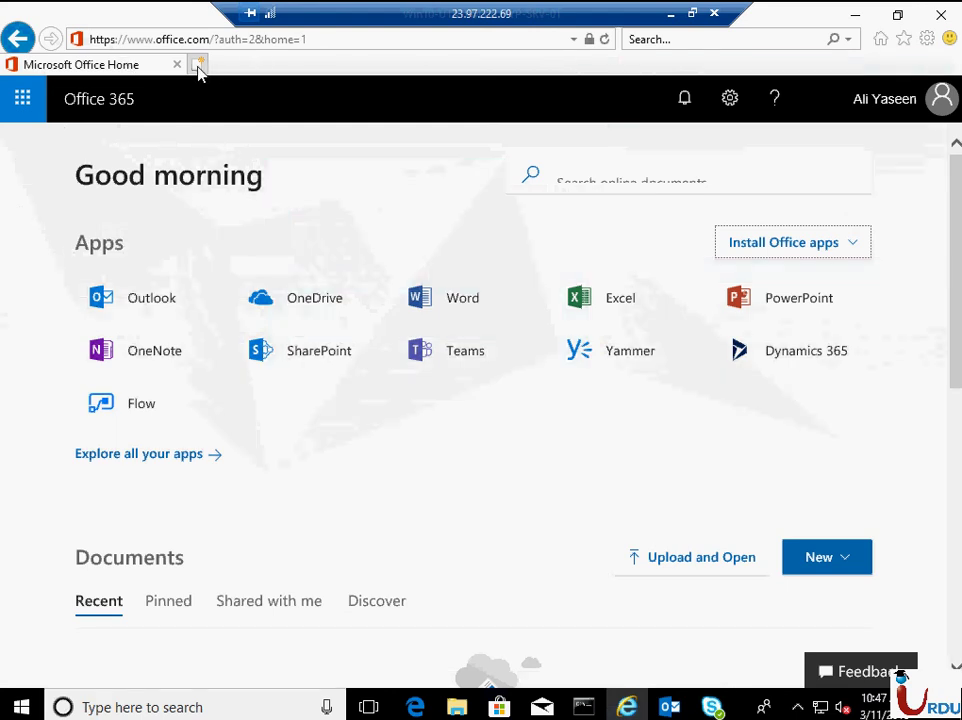
# - Search Bing for 'speed test' in a new Internet Explorer tab, then return to Office Home
pyautogui.click(198, 64)
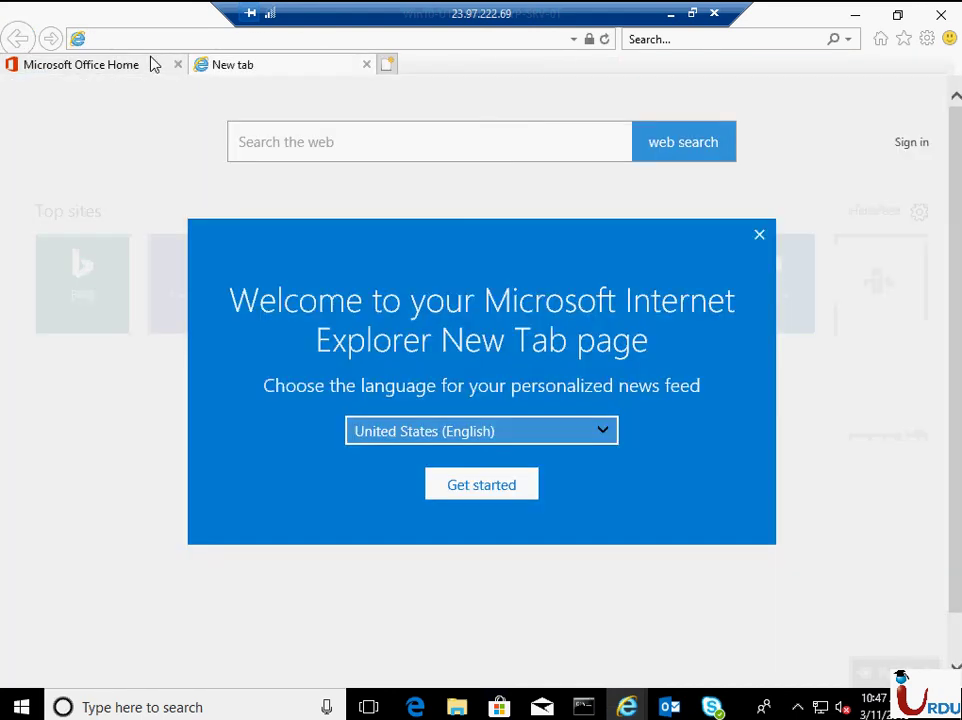
pyautogui.write('speed')
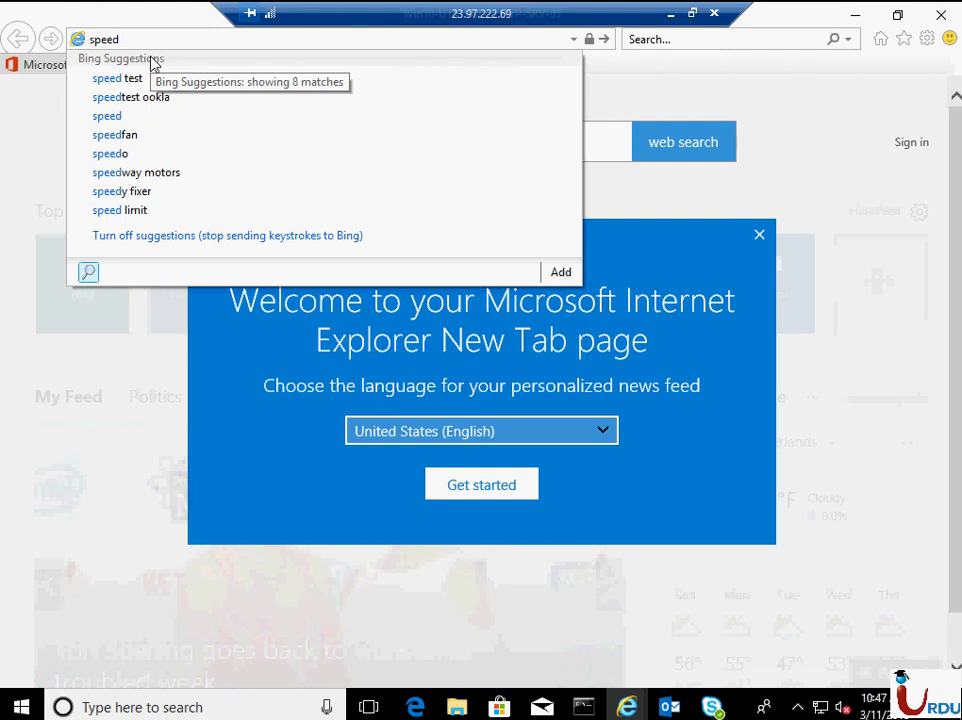
pyautogui.press('Down')
pyautogui.press('Return')
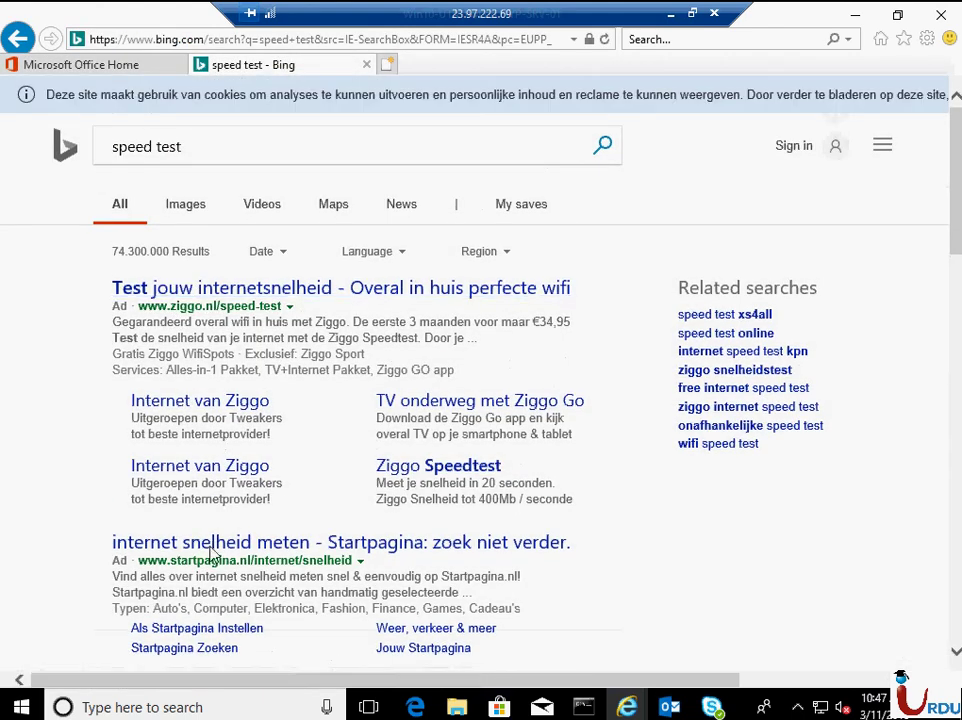
pyautogui.click(88, 66)
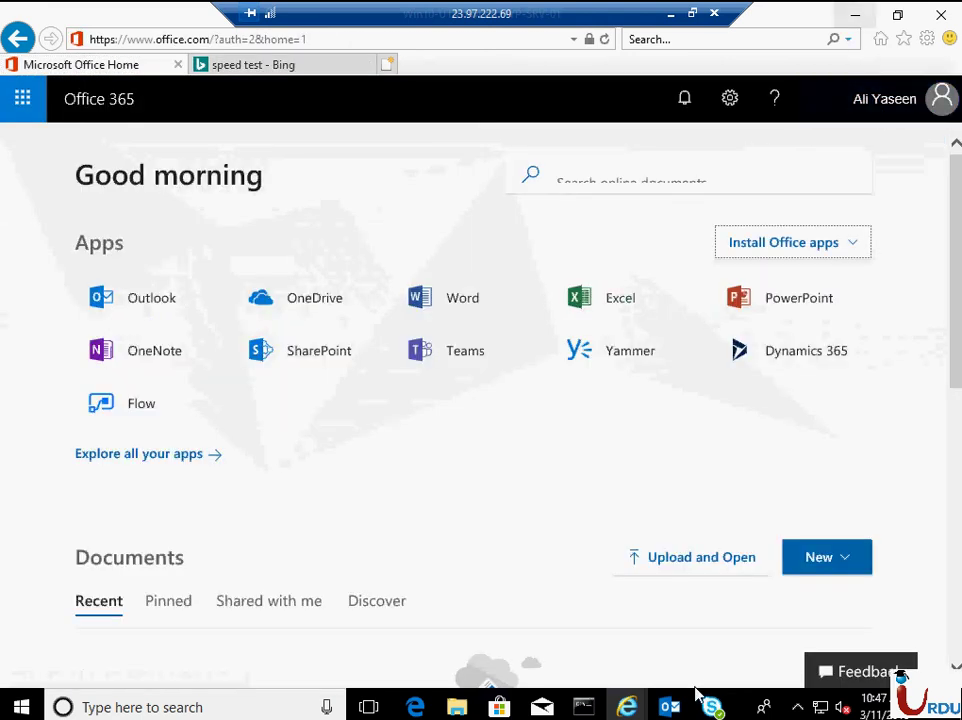
# - Reopen the Skype conversation to select the received message, then return to the 'speed test - Bing' tab
pyautogui.click(669, 707)
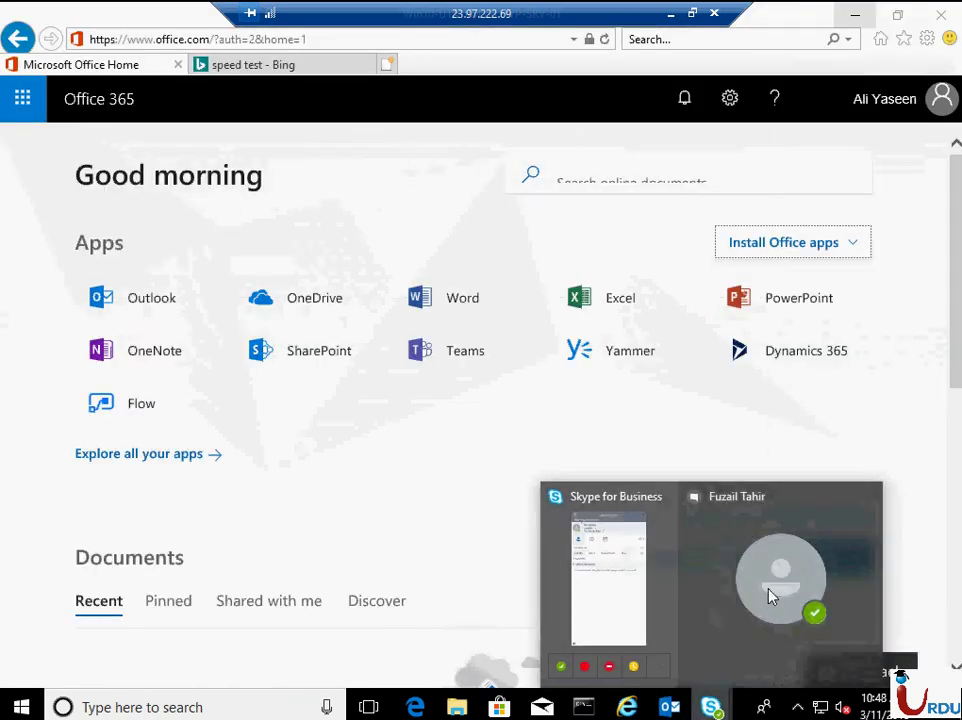
pyautogui.click(769, 595)
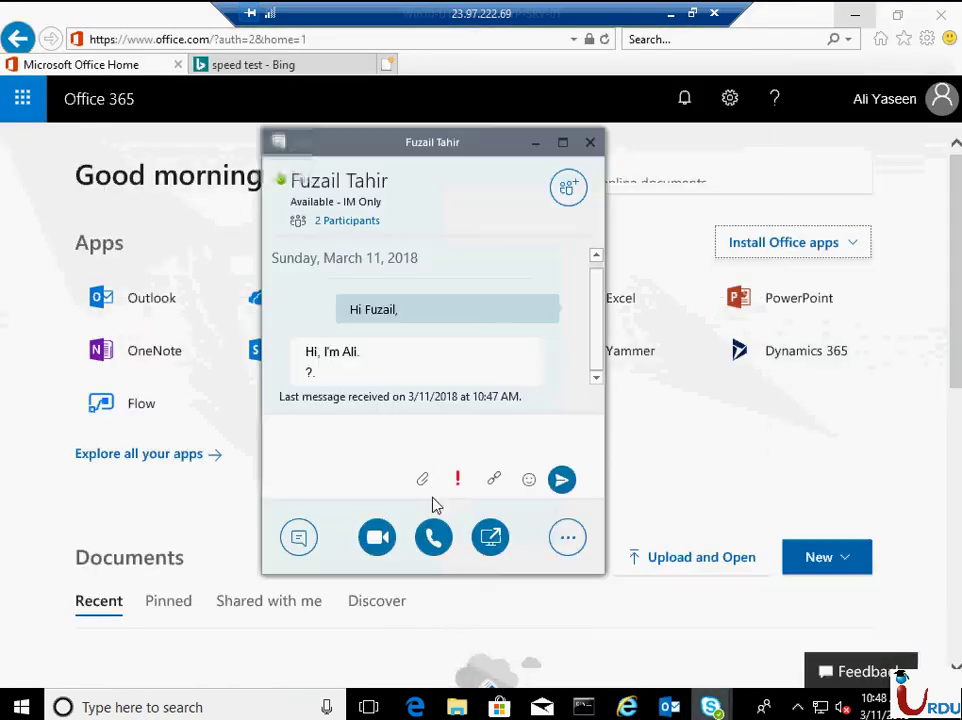
pyautogui.tripleClick(327, 345)
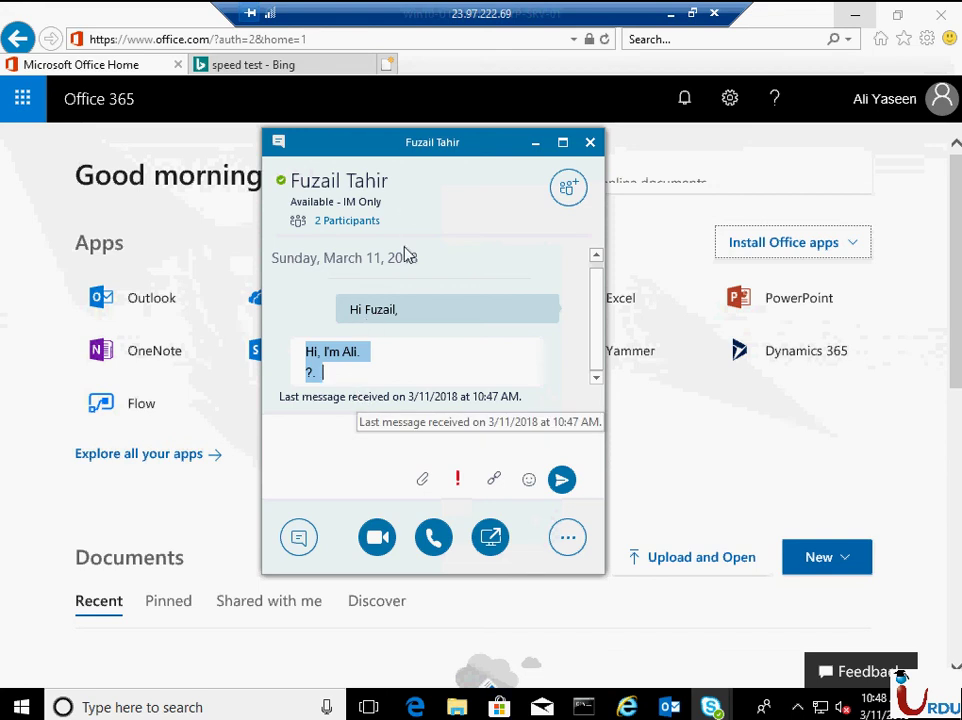
pyautogui.click(276, 84)
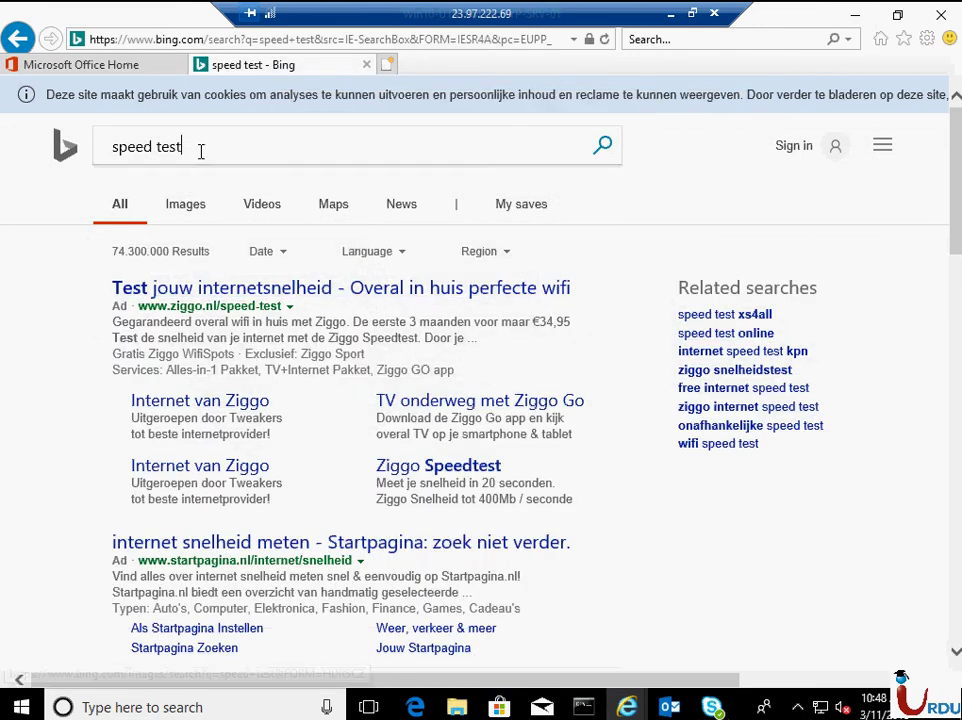
# - Refine the search to 'speed test net' and run Speedtest by Ookla against KamaTera Amsterdam
pyautogui.click(201, 150)
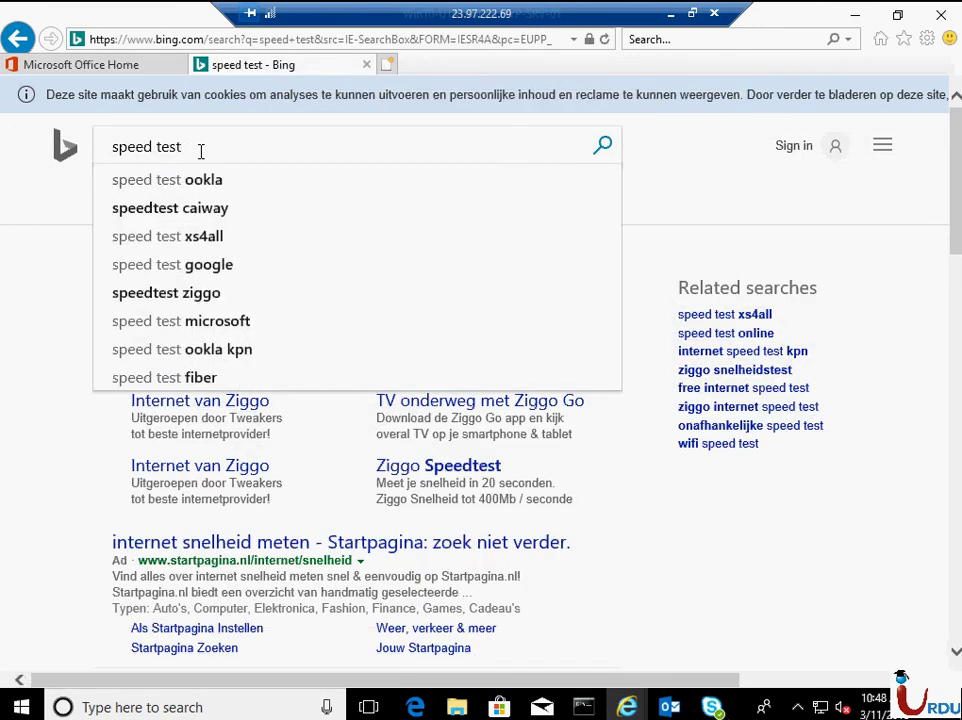
pyautogui.write('net')
pyautogui.press('Return')
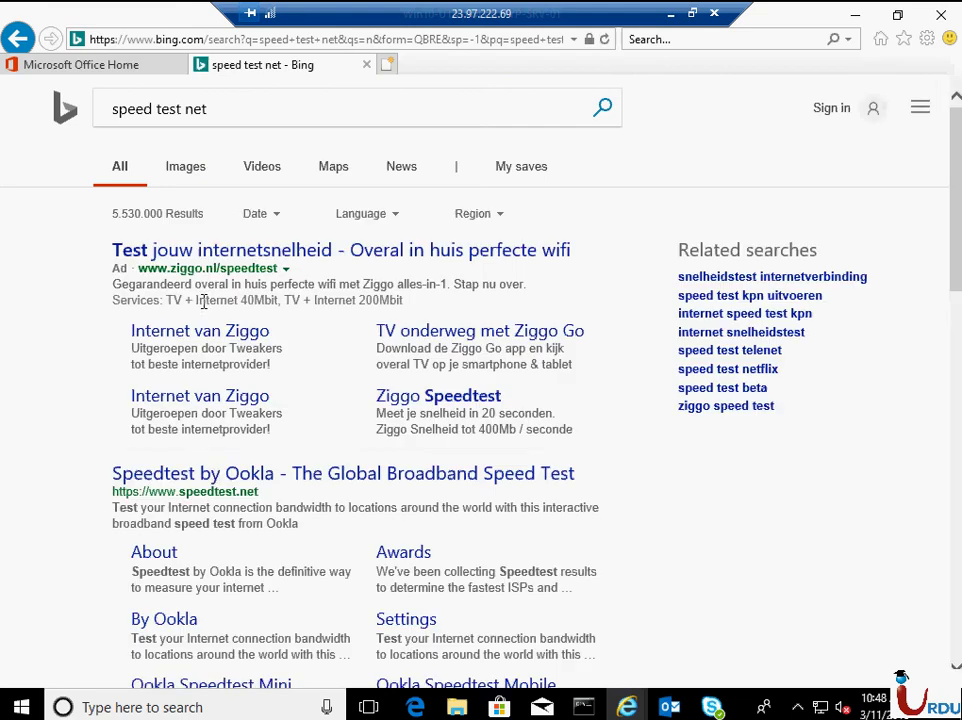
pyautogui.click(165, 480)
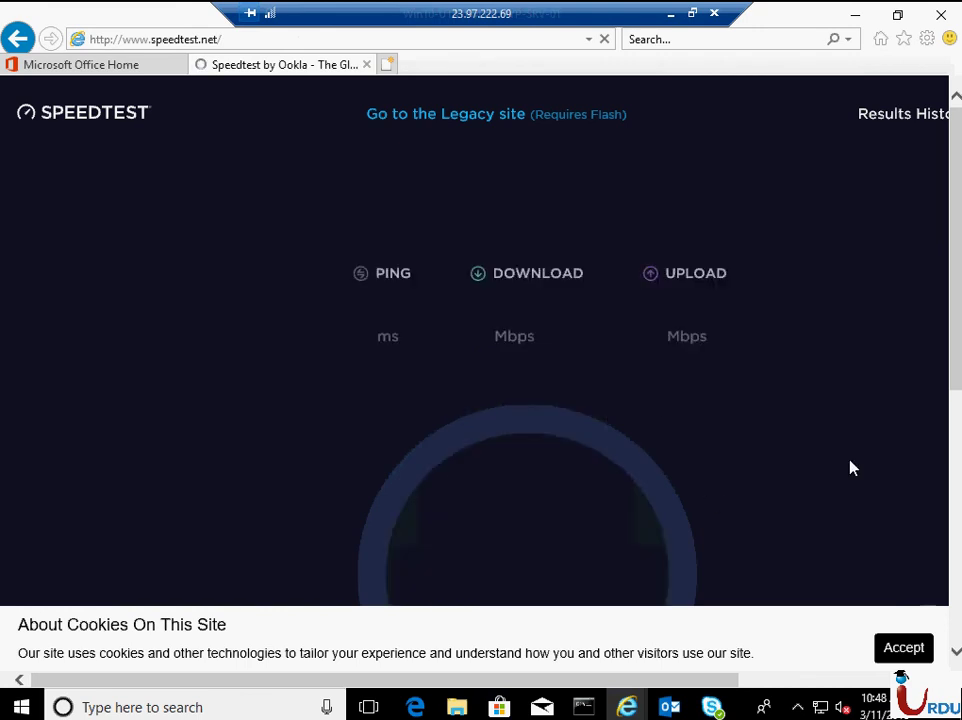
pyautogui.scroll(-3, 850, 466)
pyautogui.scroll(1, 740, 448)
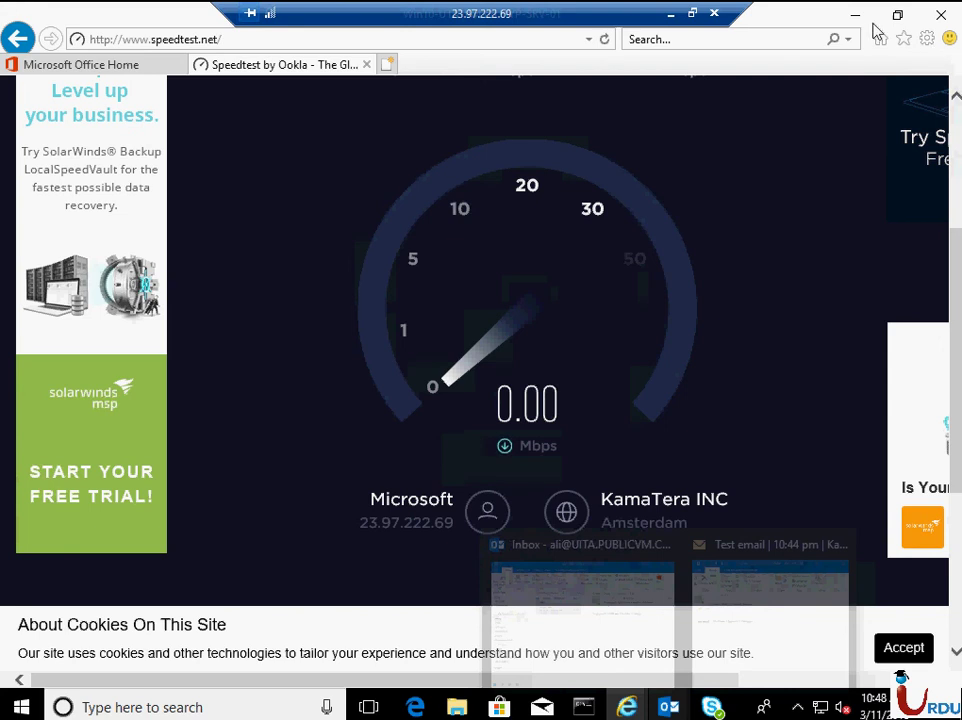
# - Leave the remote session and cycle through the Office Home, active users and web mail tabs
pyautogui.click(670, 14)
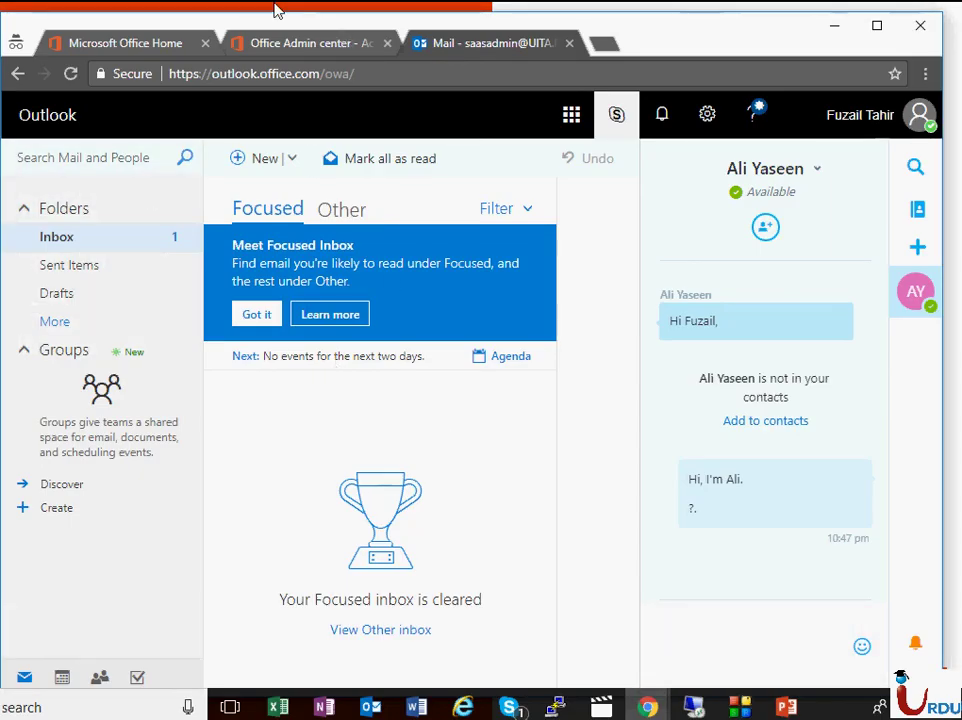
pyautogui.click(292, 50)
pyautogui.click(140, 50)
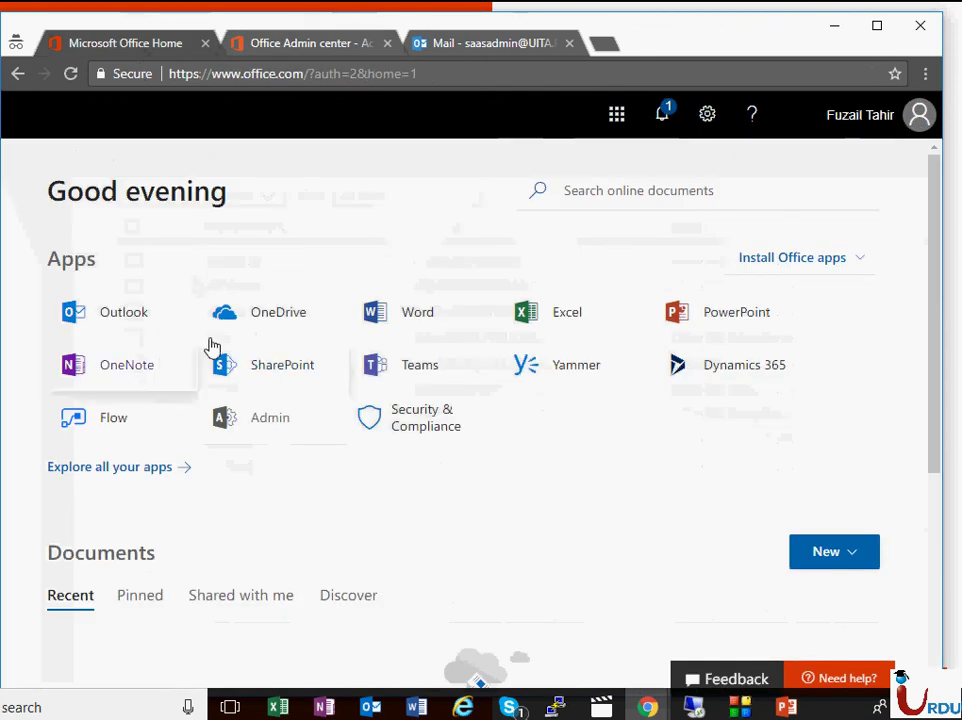
pyautogui.click(346, 46)
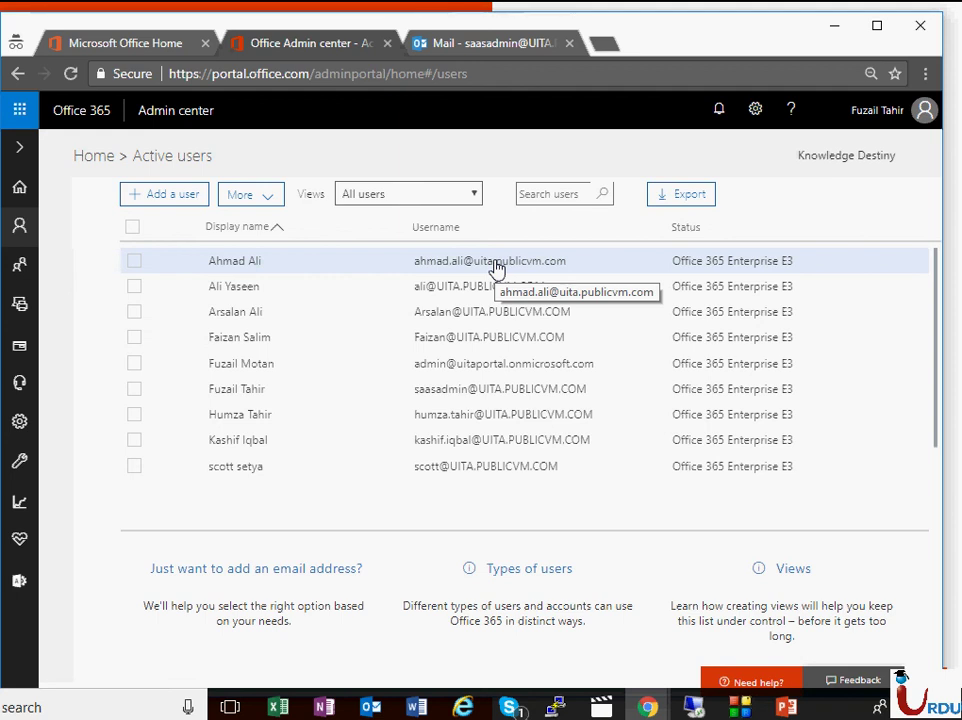
pyautogui.click(495, 43)
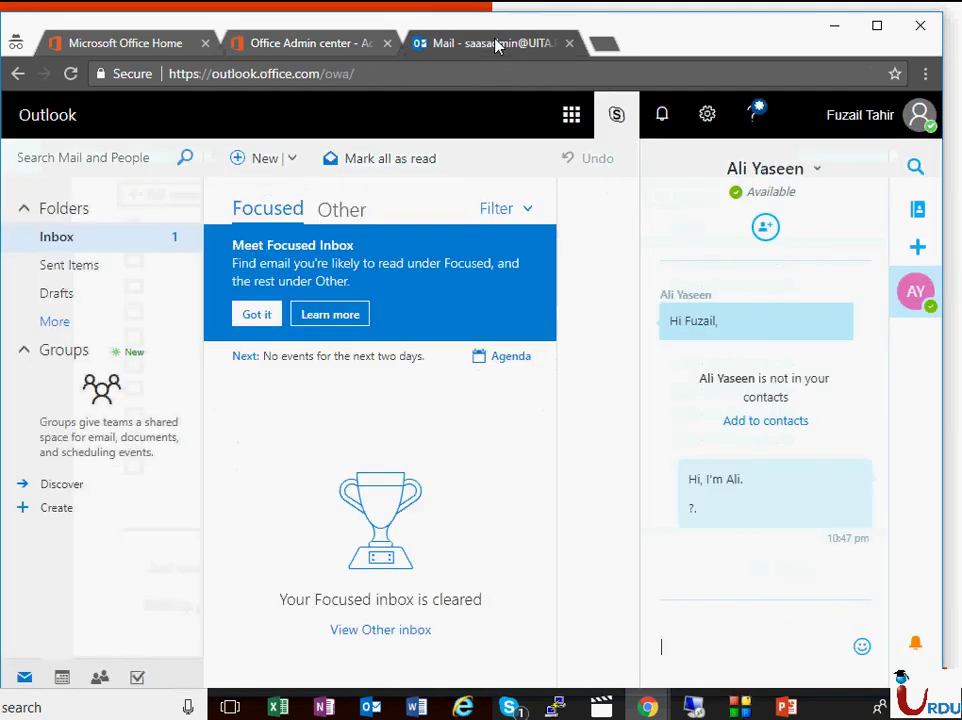
pyautogui.click(367, 43)
# - Return to the full-screen Remote Desktop session showing the VM's Outlook Inbox with the Karachi test email
pyautogui.click(694, 707)
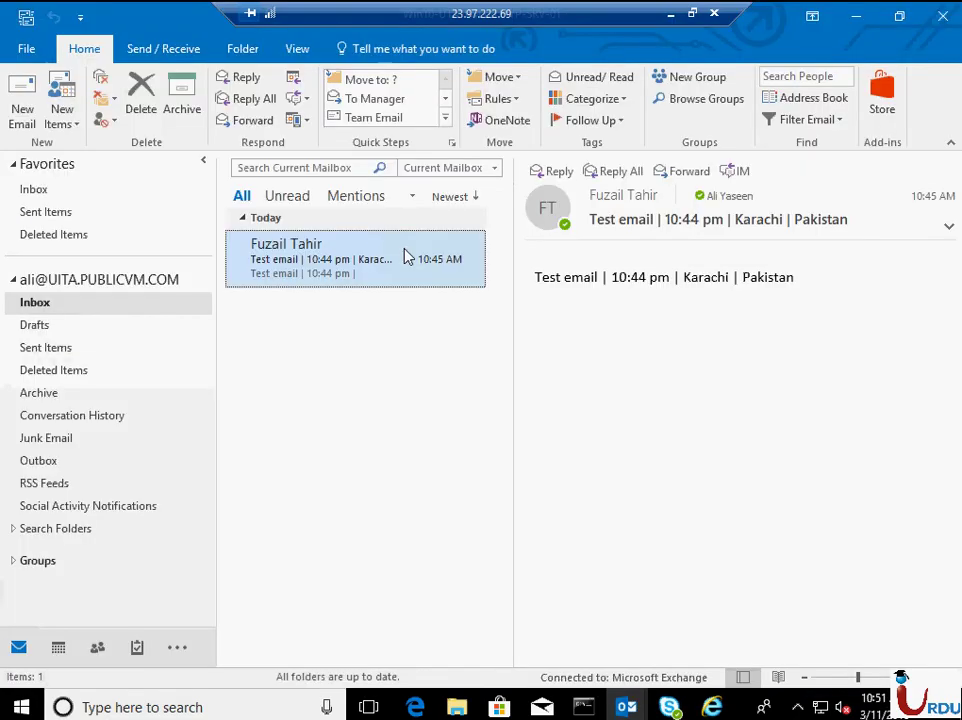
# - Show the Favorites Inbox, then switch through taskbar previews to Skype for Business and then Internet Explorer
pyautogui.click(53, 190)
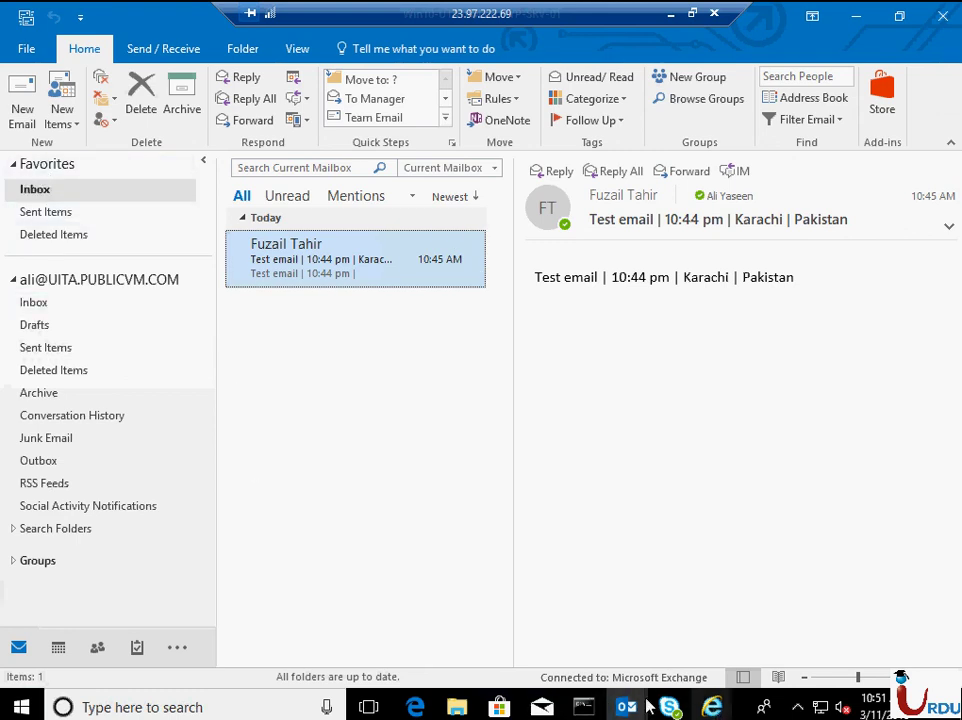
pyautogui.moveTo(712, 707)
pyautogui.moveTo(669, 707)
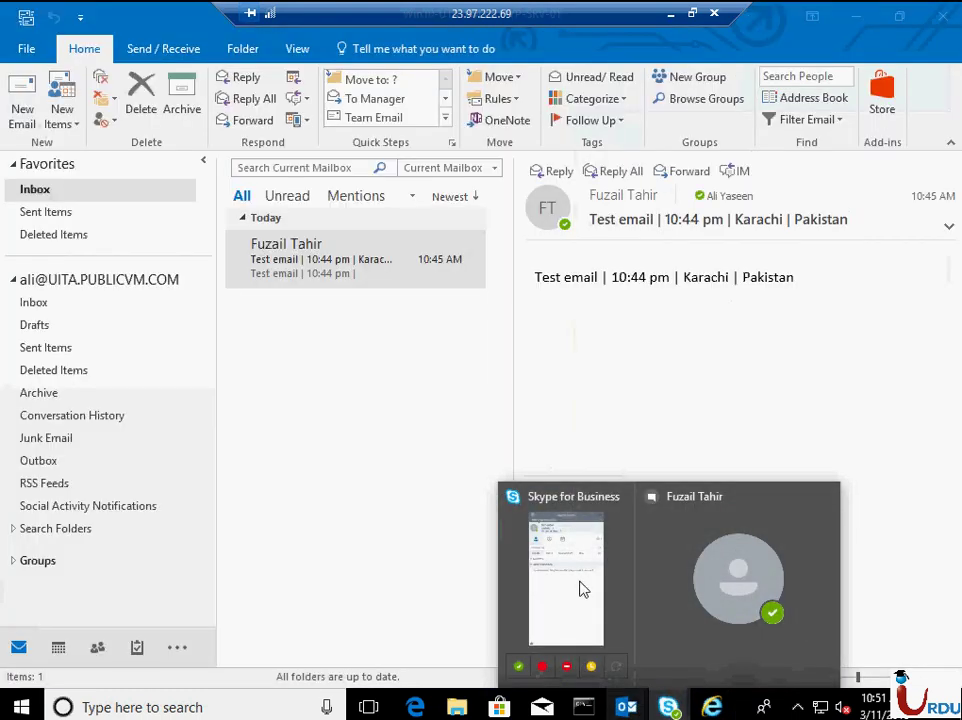
pyautogui.click(552, 597)
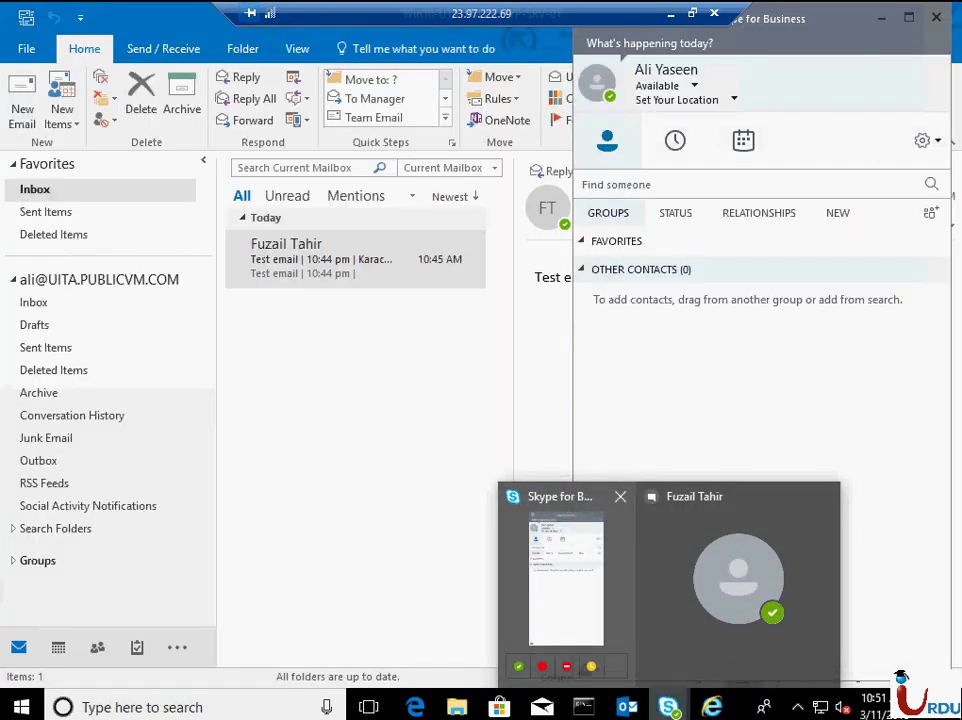
pyautogui.moveTo(712, 707)
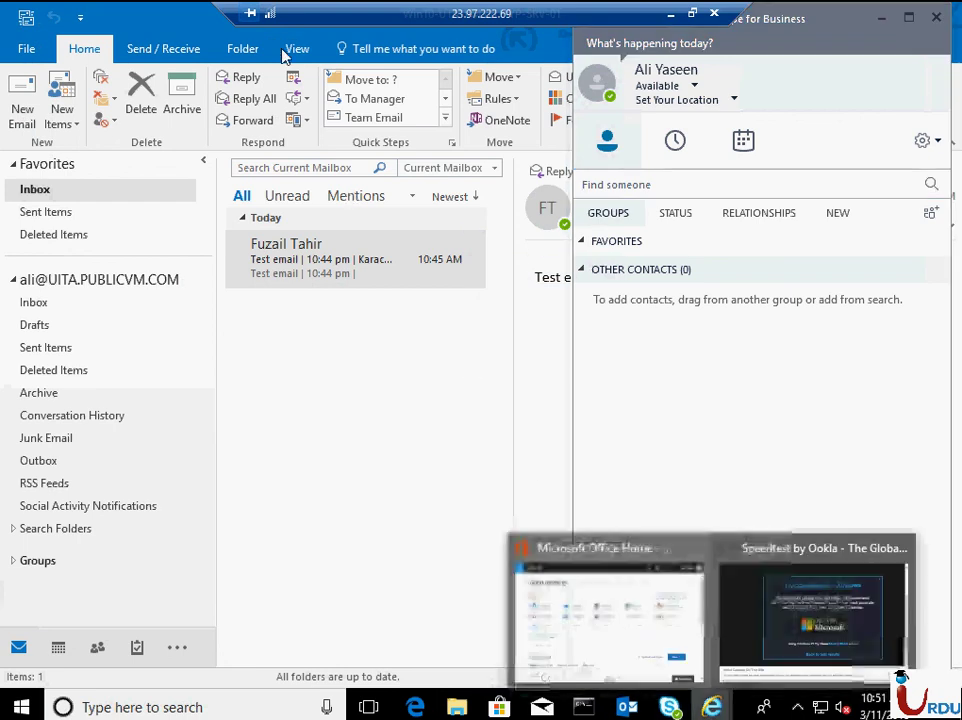
pyautogui.click(635, 585)
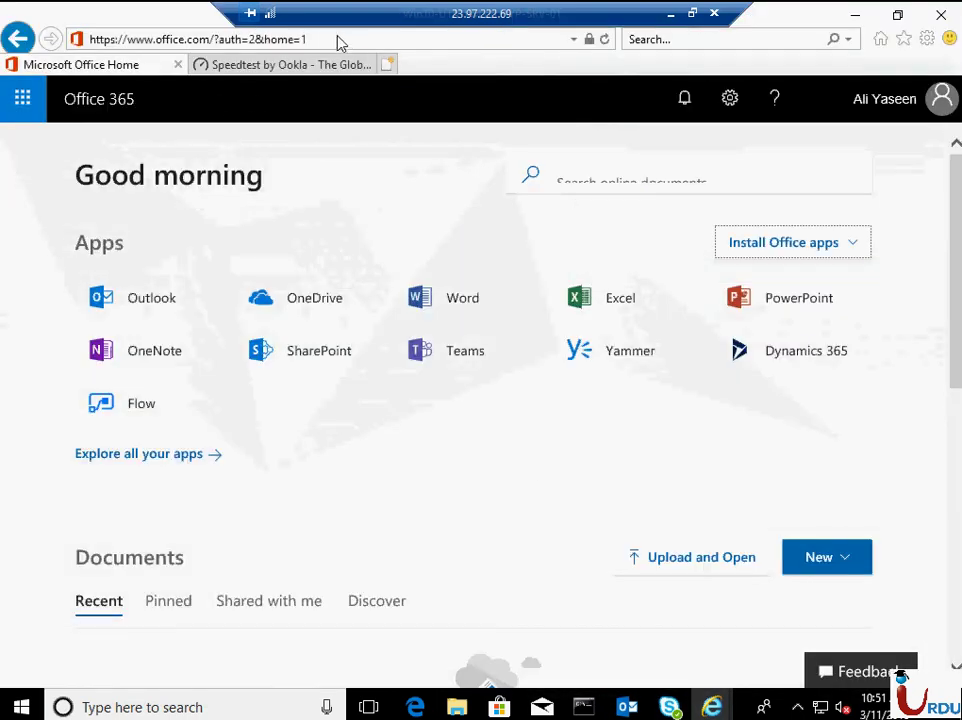
# - Launch OneDrive from the Office 365 home page's app tiles in a new tab
pyautogui.click(338, 38)
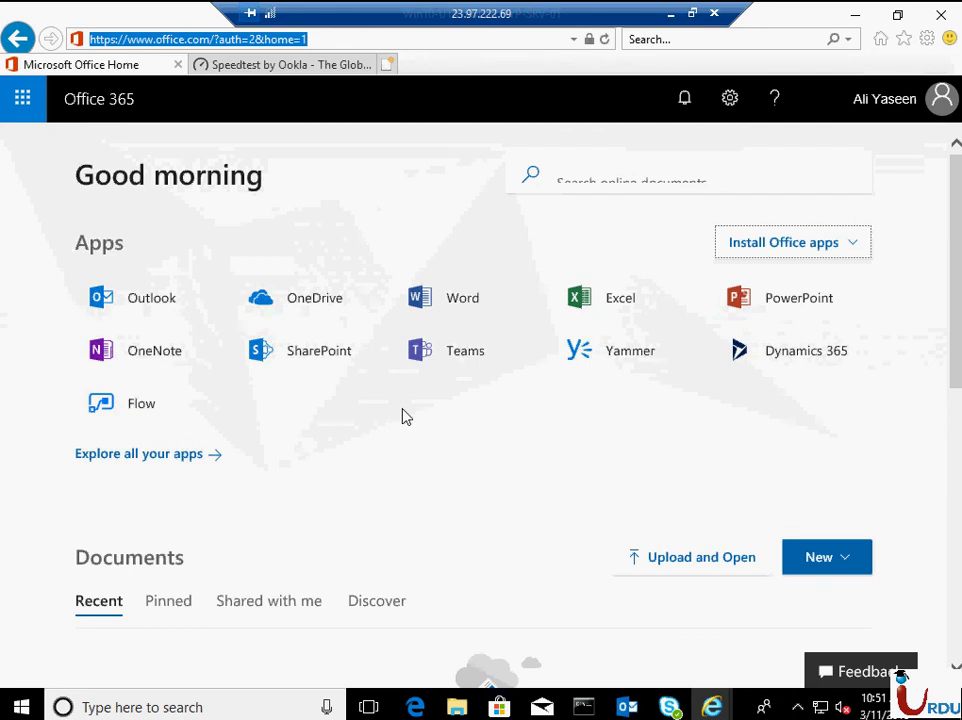
pyautogui.click(333, 313)
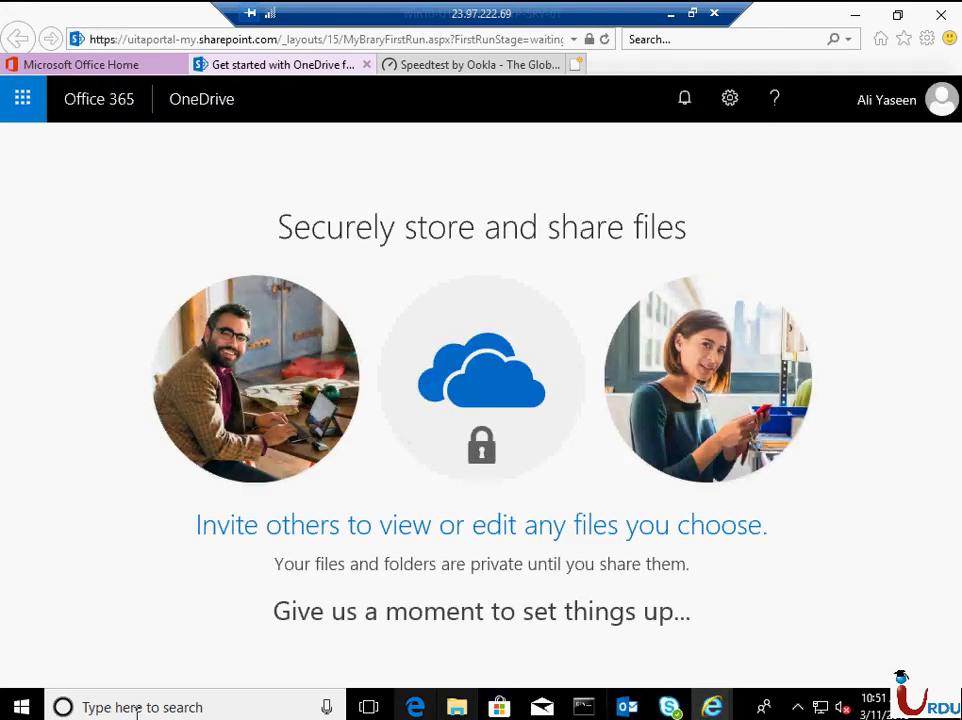
# - Launch Word 2016 from a Start search for 'word', create a blank document, and show the Open page
pyautogui.click(11, 704)
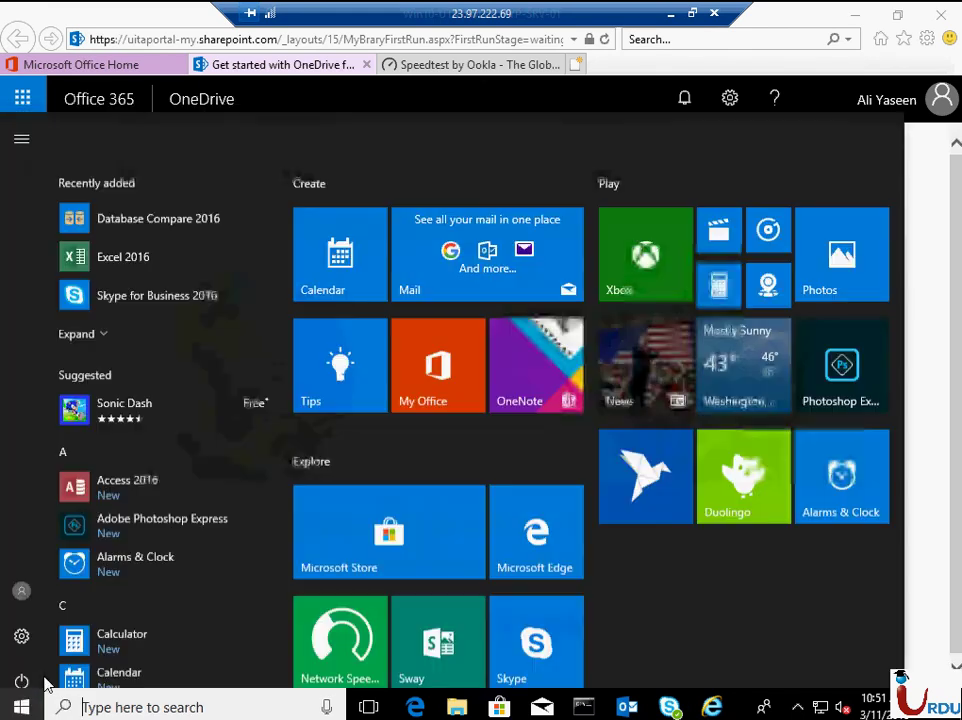
pyautogui.write('word')
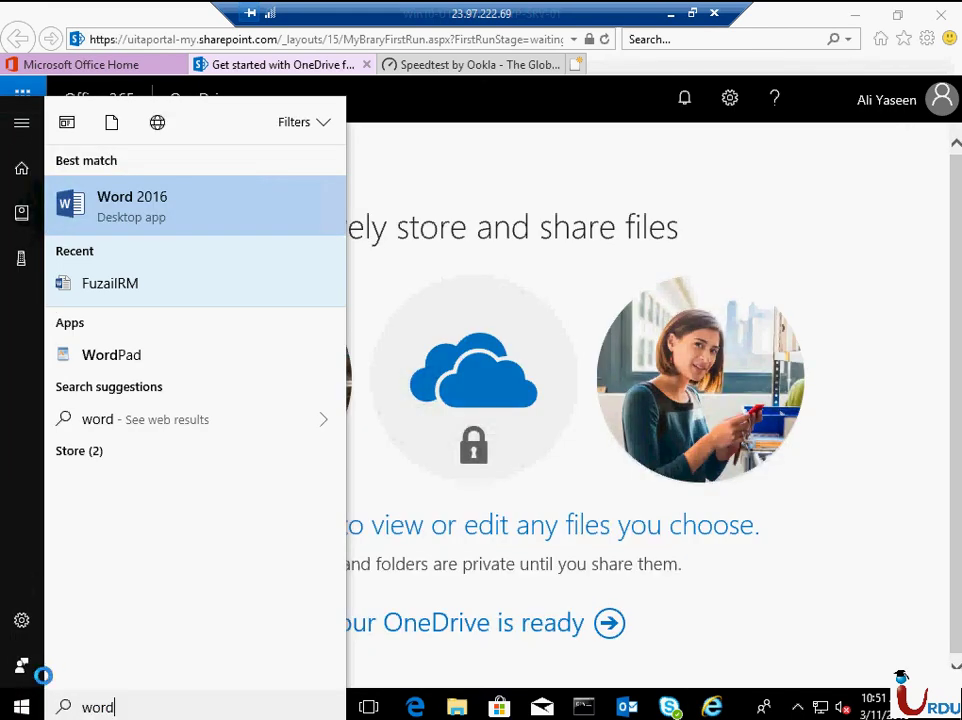
pyautogui.press('Return')
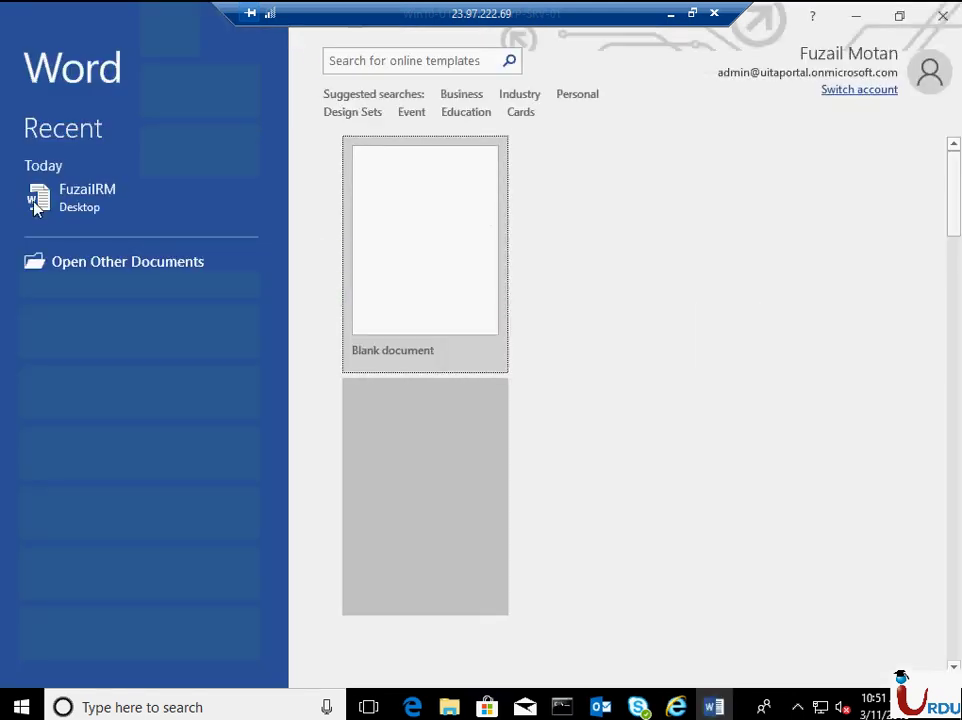
pyautogui.press('Return')
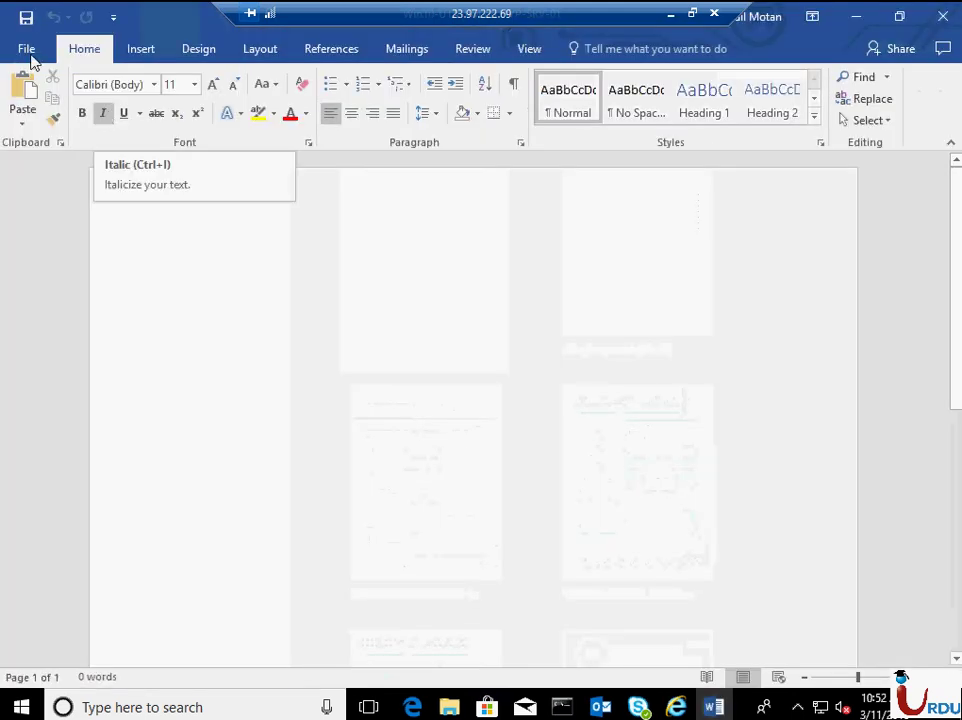
pyautogui.hotkey('ctrl', 'o')
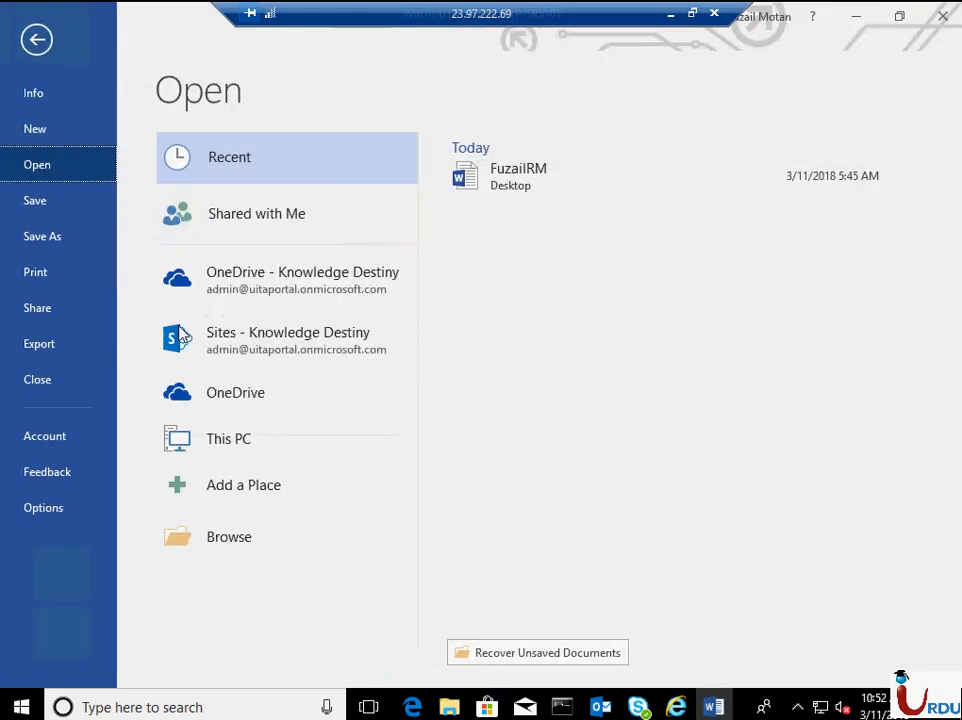
# - Add OneDrive as a service in Word by signing in with the work account's e-mail address
pyautogui.click(222, 396)
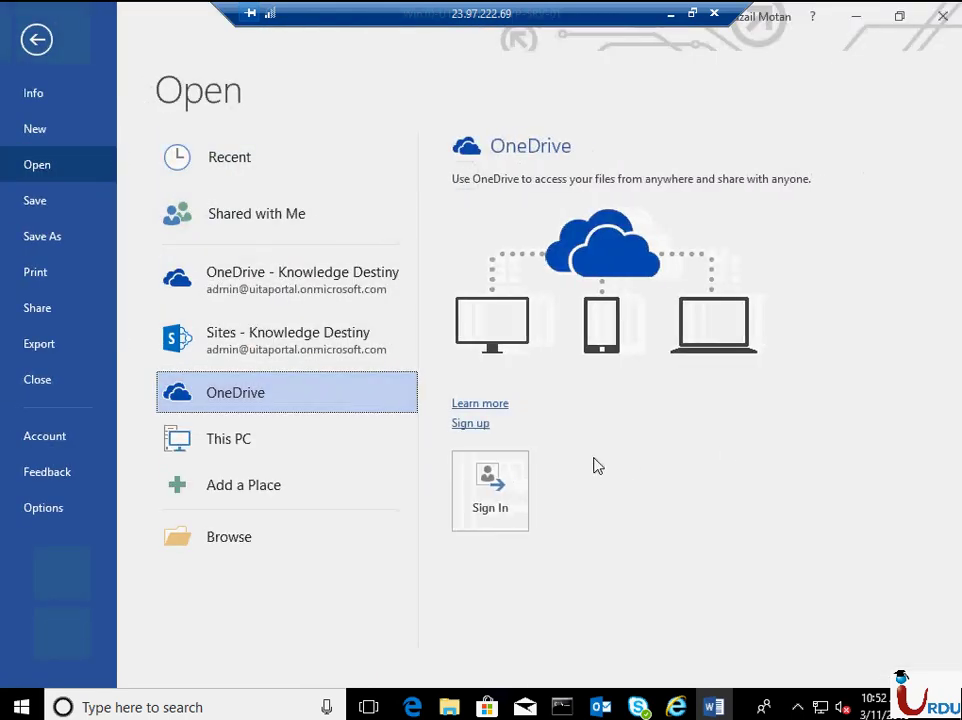
pyautogui.click(500, 505)
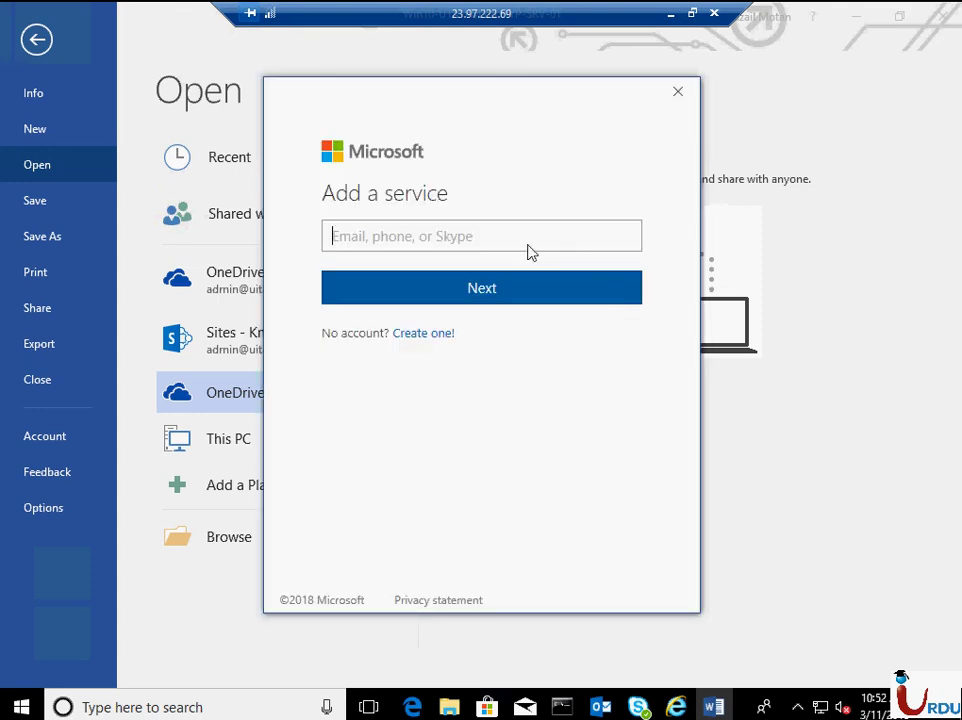
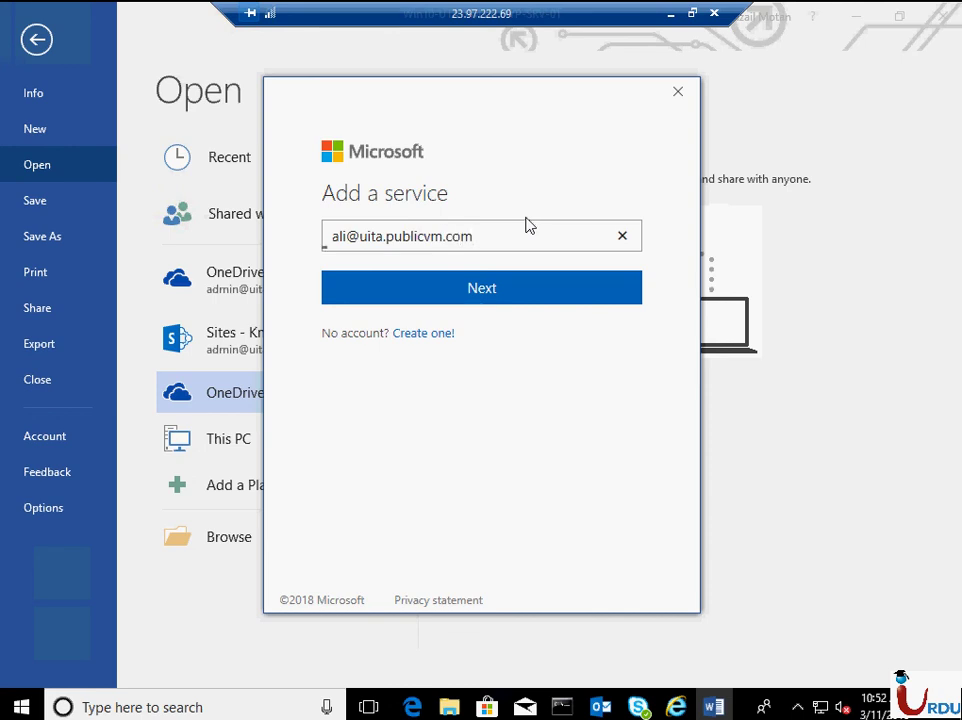
pyautogui.click(420, 287)
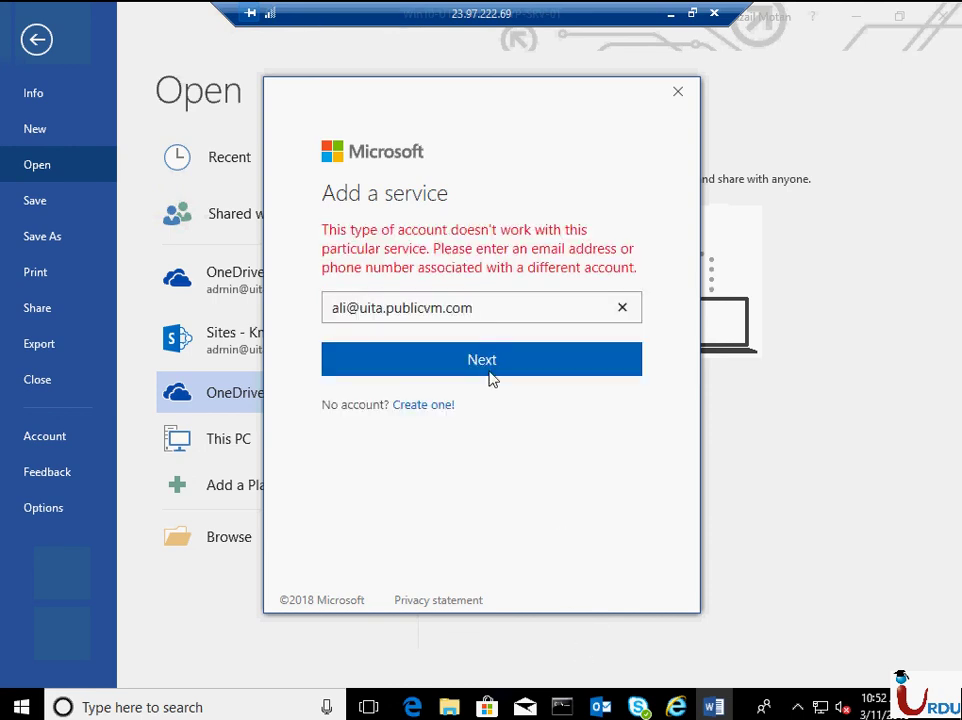
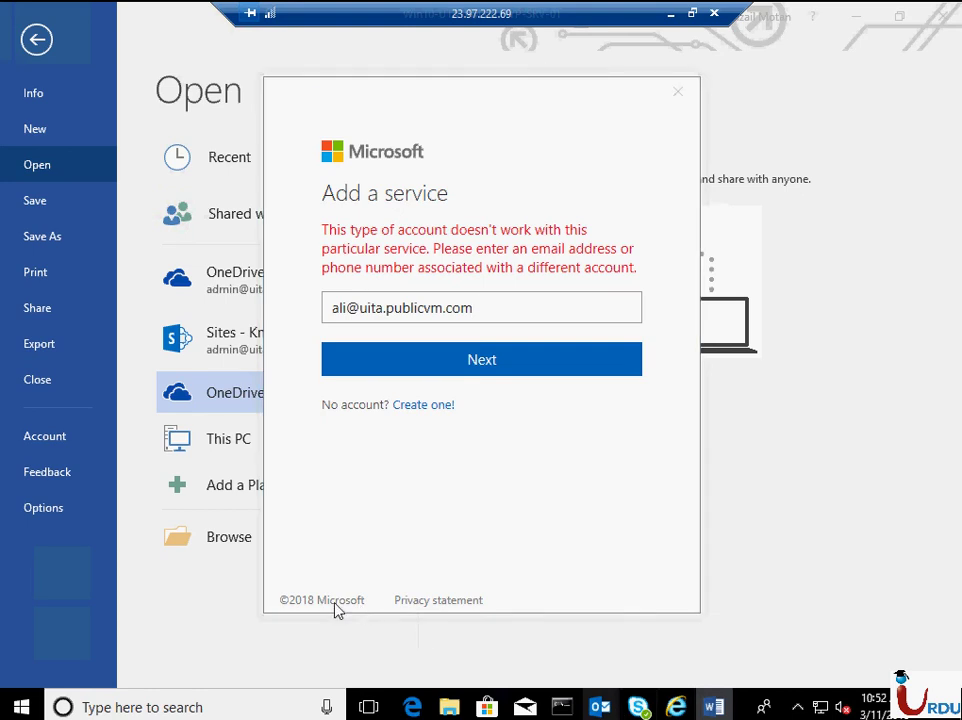
# - Check the test e-mail in Outlook and the browser windows, then return to Word's Add a service sign-in
pyautogui.click(483, 640)
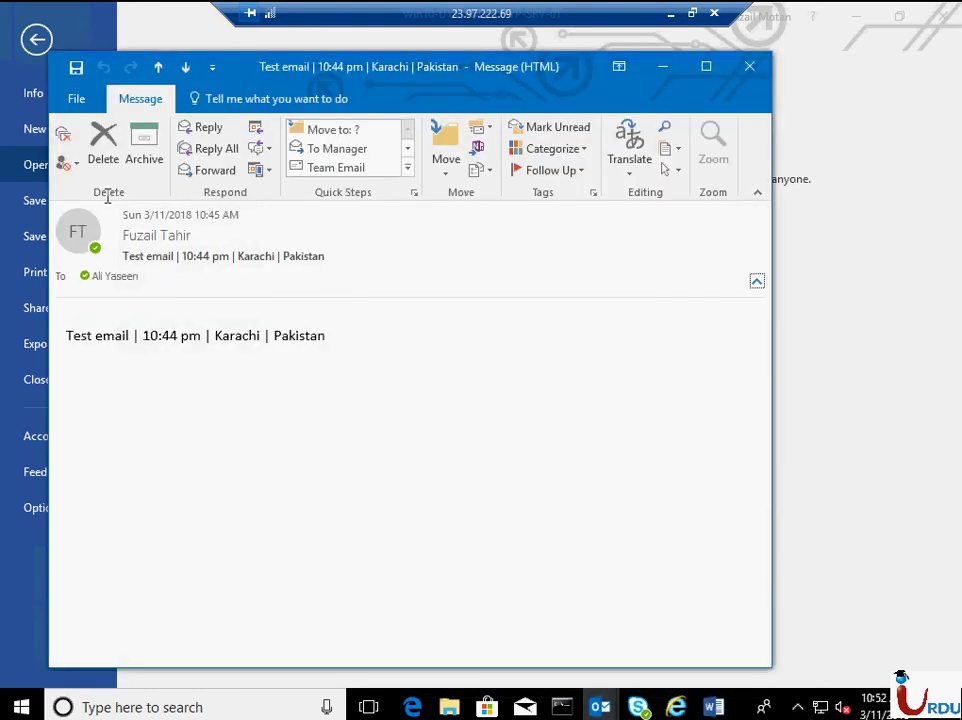
pyautogui.click(600, 707)
pyautogui.click(689, 636)
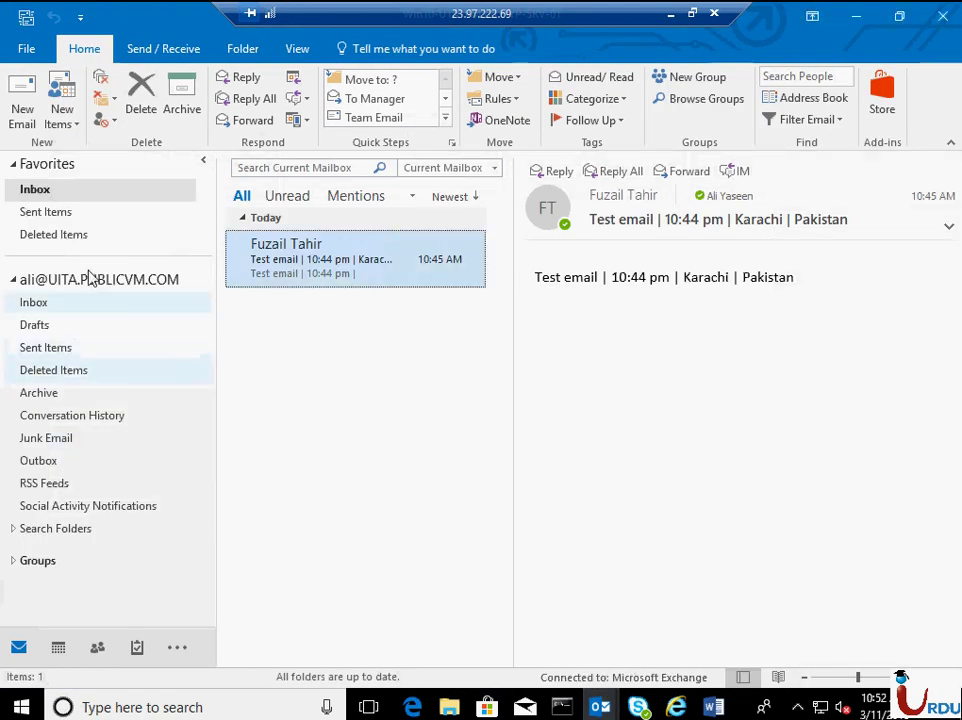
pyautogui.click(676, 707)
pyautogui.click(714, 707)
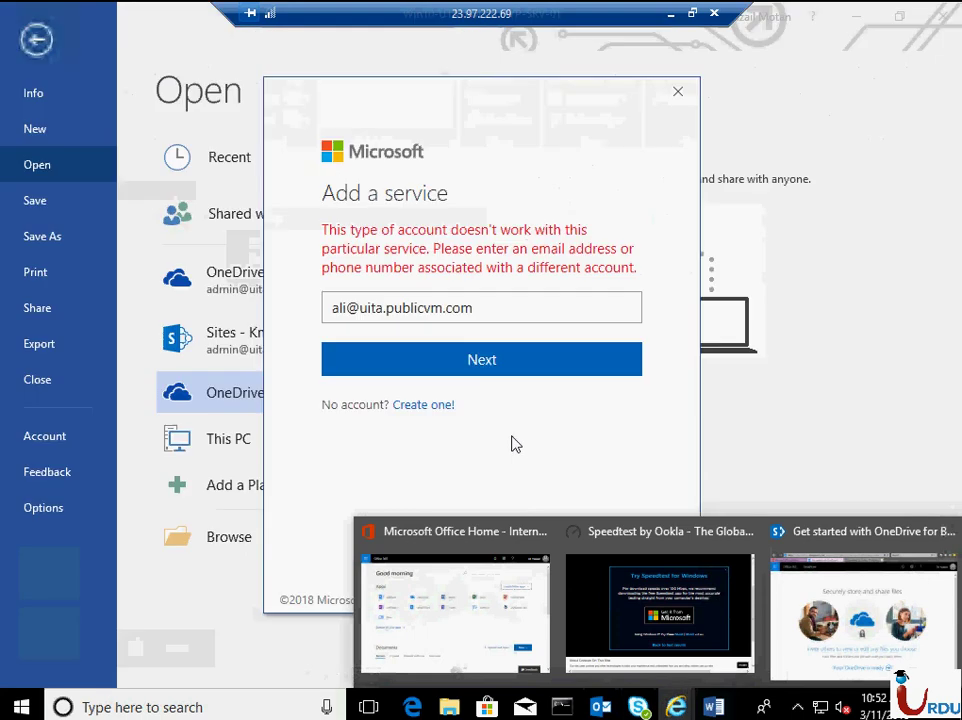
# - Re-enter the account e-mail in Add a service, submit it, and close the dialog after the error
pyautogui.tripleClick(314, 338)
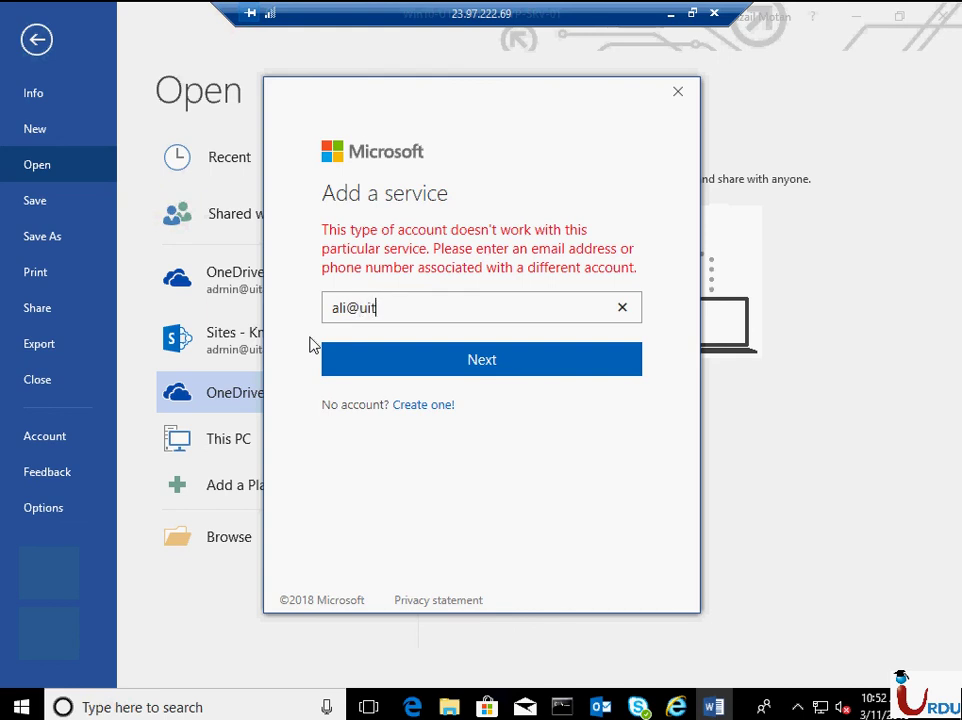
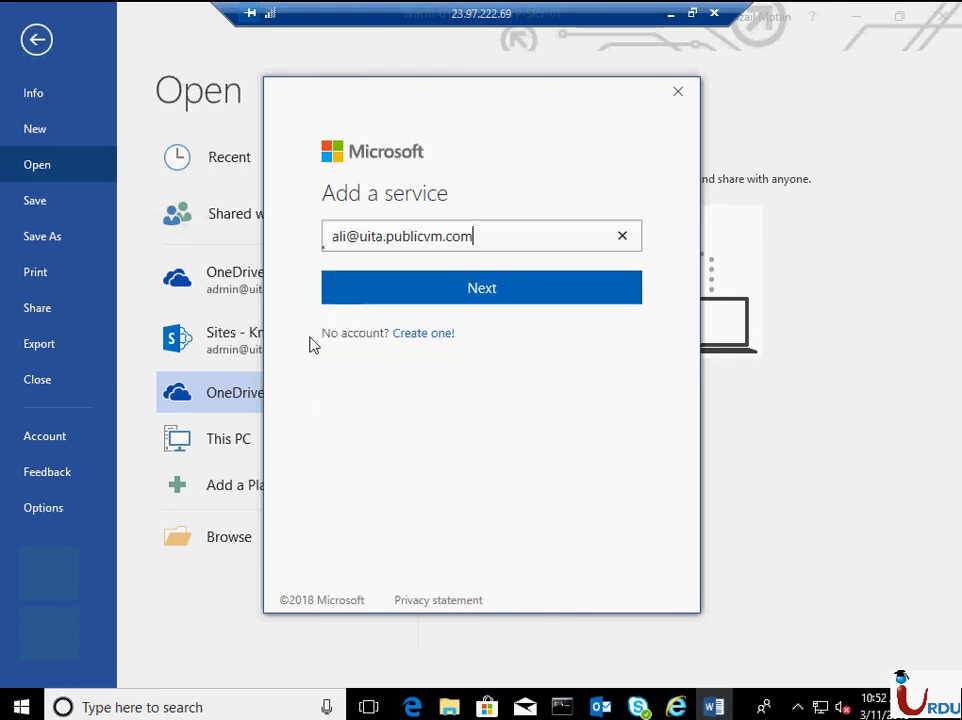
pyautogui.press('Return')
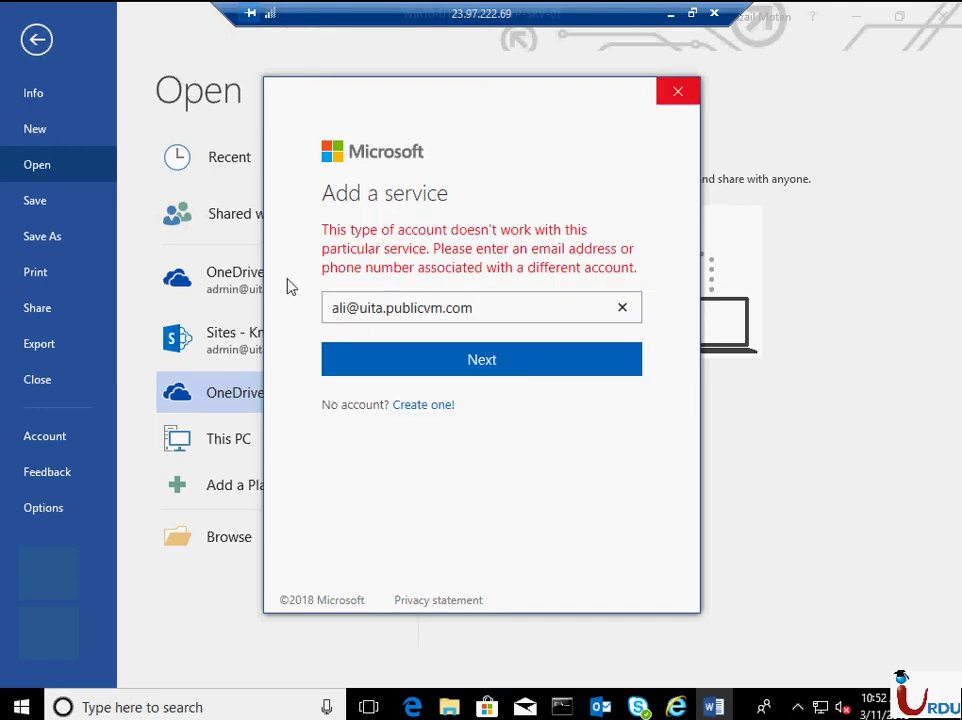
pyautogui.click(677, 91)
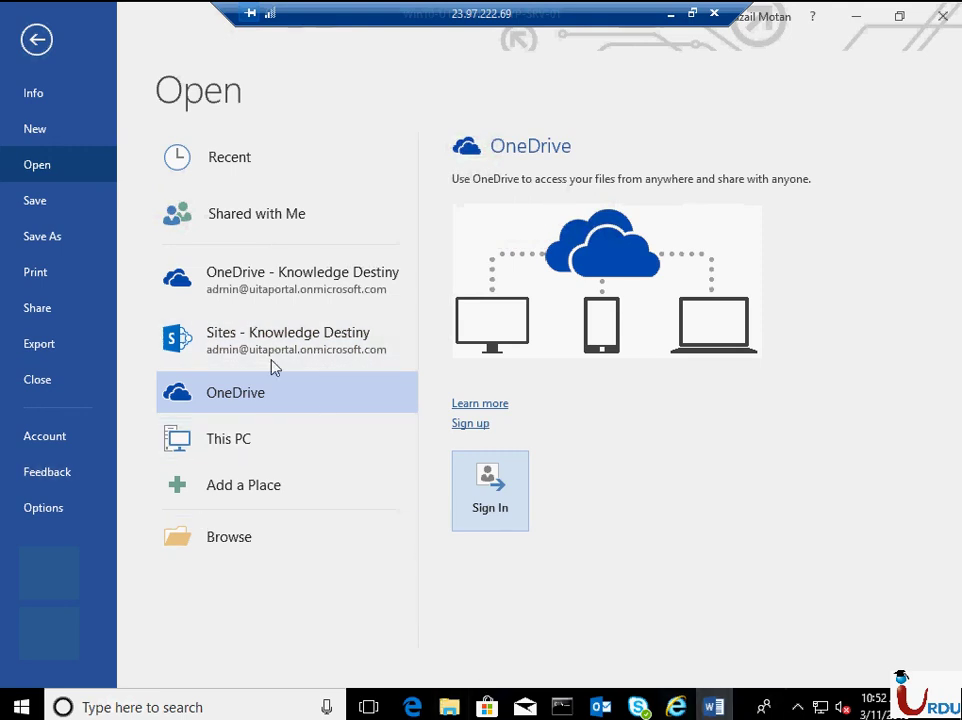
# - Sign out of both Office accounts on the Account page, confirming the account removal
pyautogui.click(57, 440)
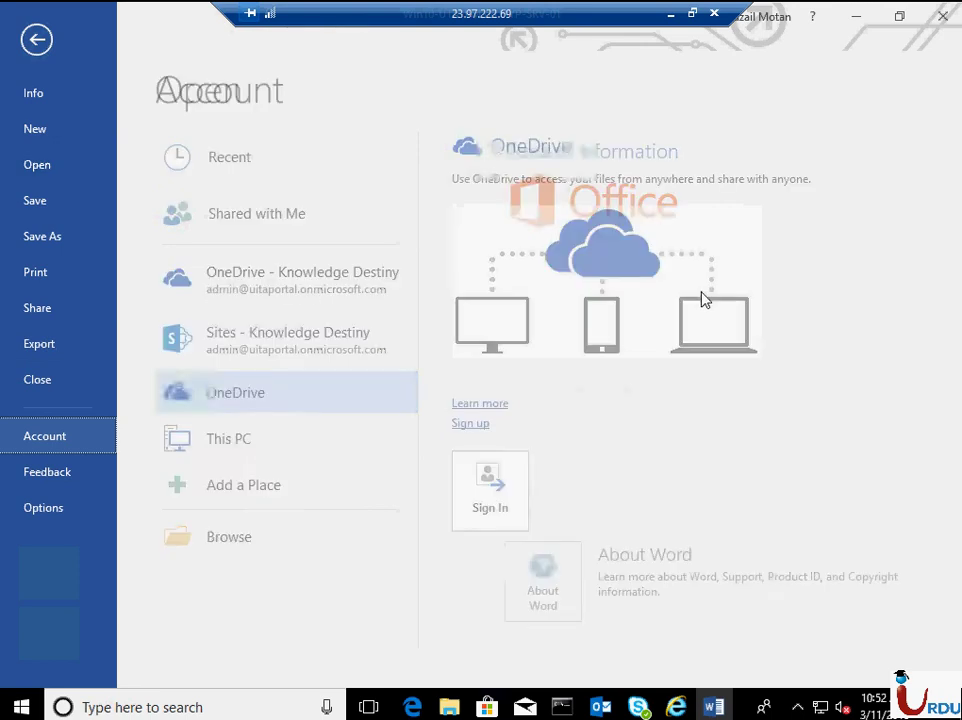
pyautogui.click(182, 270)
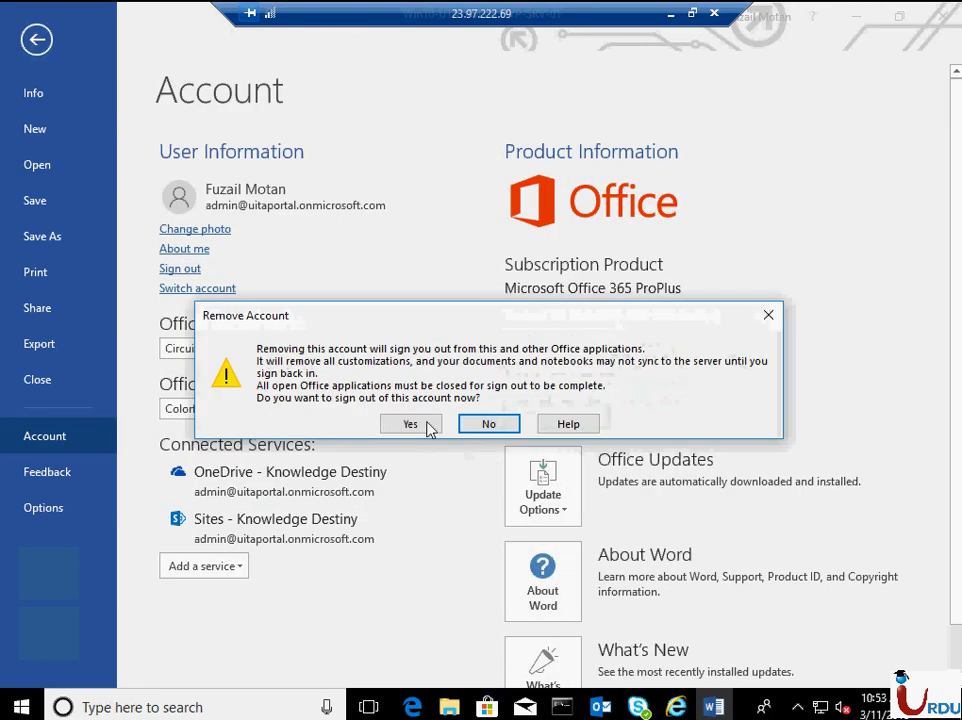
pyautogui.click(425, 425)
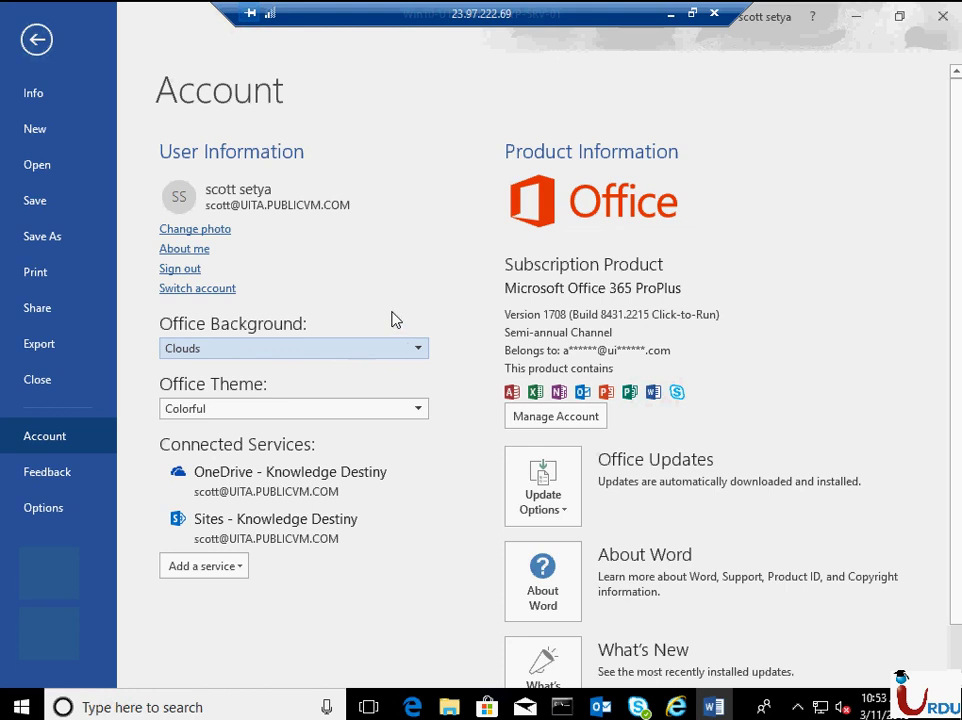
pyautogui.click(186, 270)
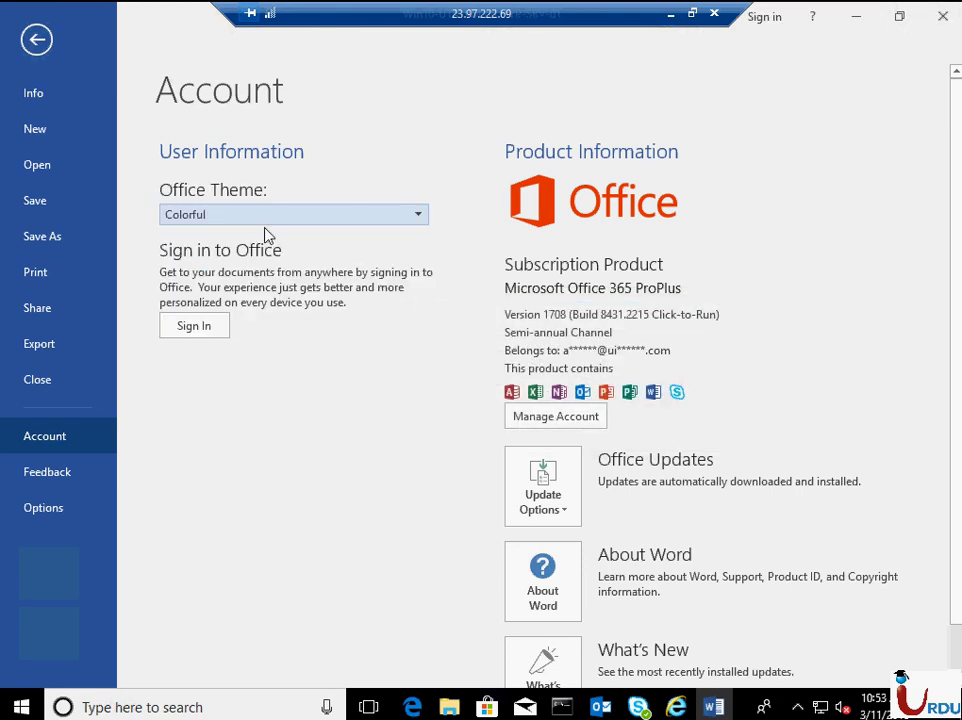
# - Sign in to Office with the organisation account's e-mail address and password
pyautogui.click(216, 332)
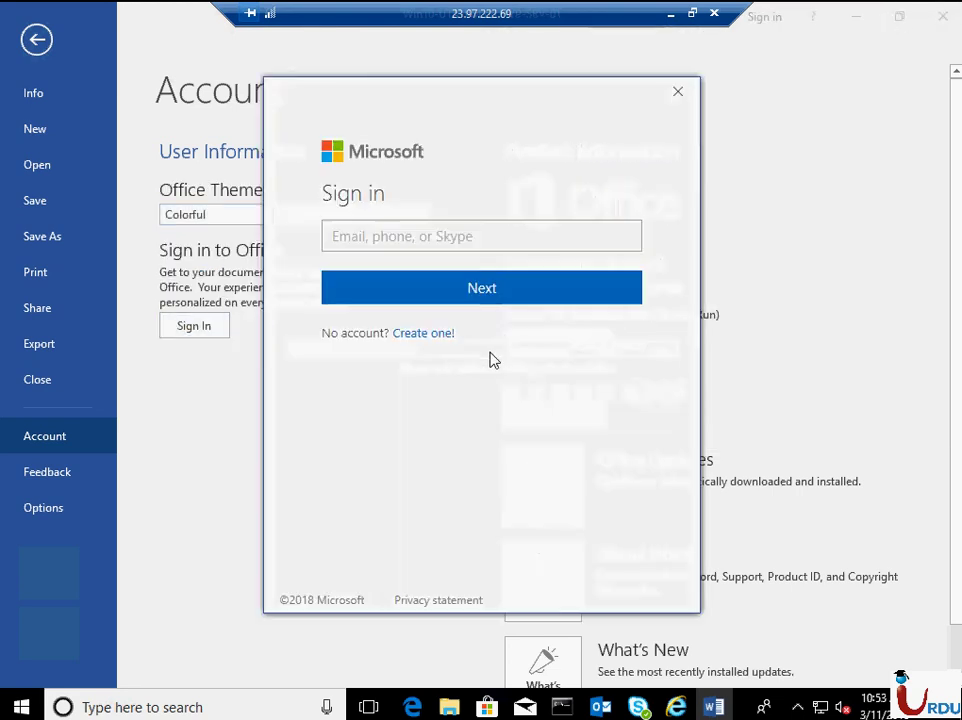
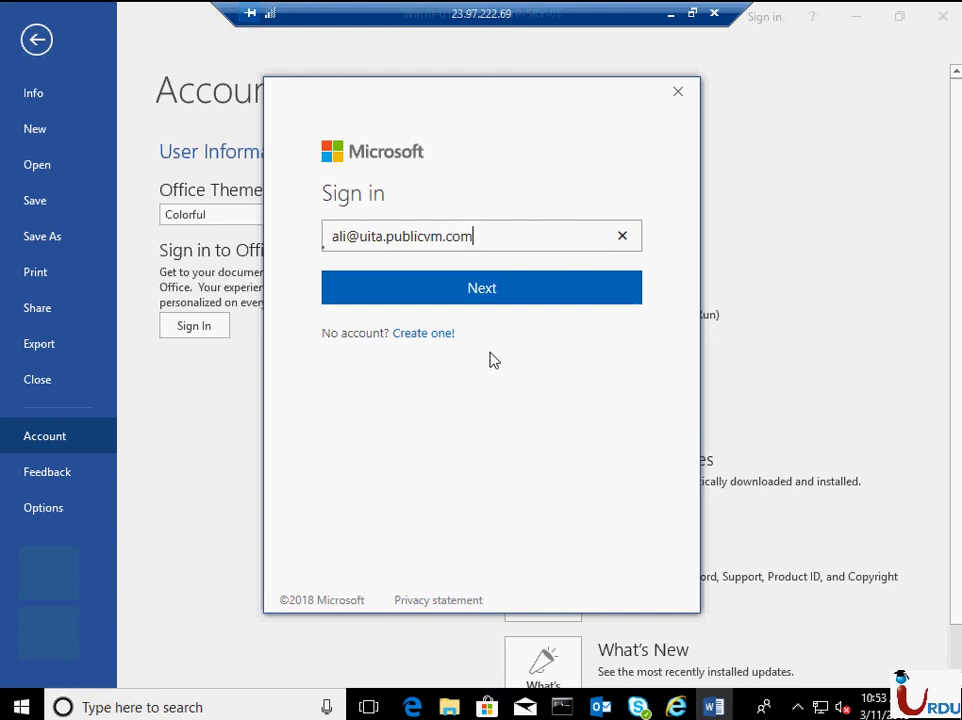
pyautogui.press('Return')
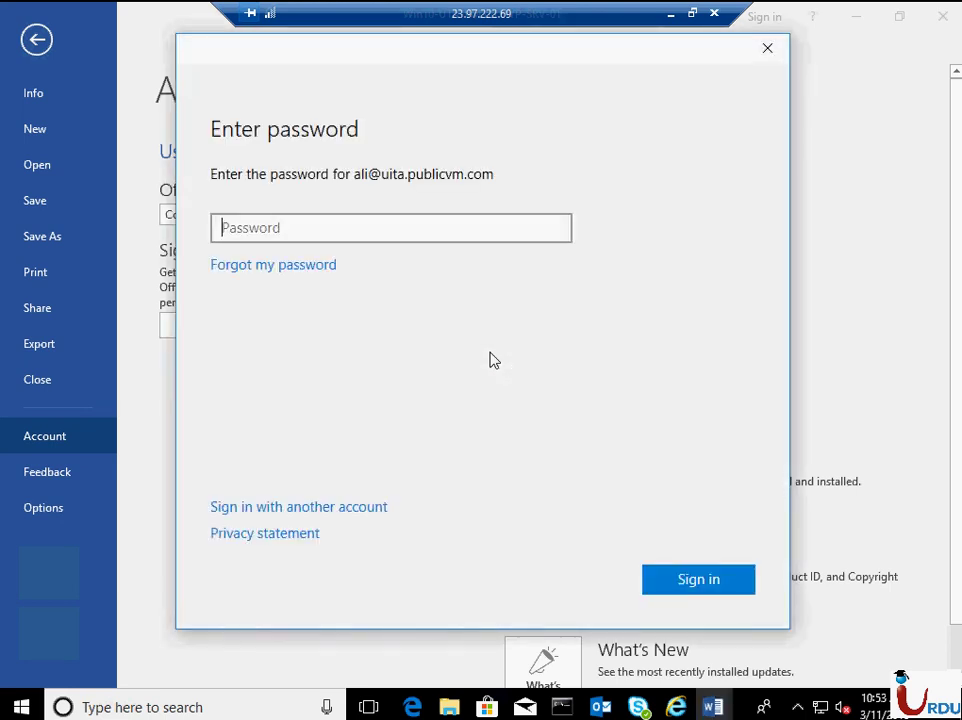
pyautogui.write('•••••••••')
pyautogui.press('Return')
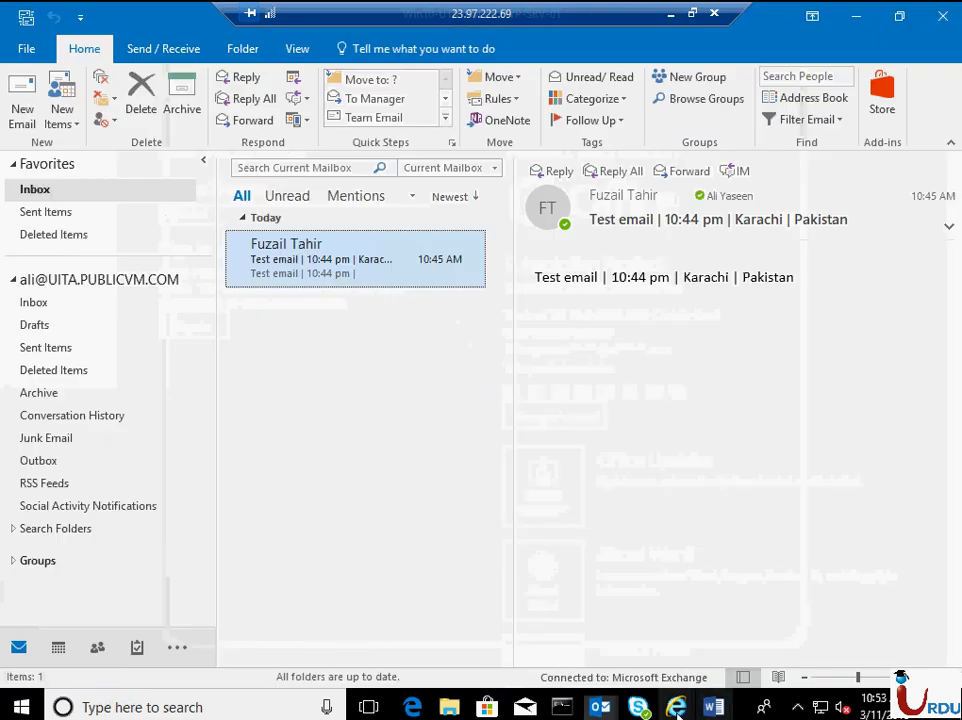
# - Open the ready OneDrive Files page in the browser, go through the welcome slides, and check Word's Account page
pyautogui.moveTo(676, 707)
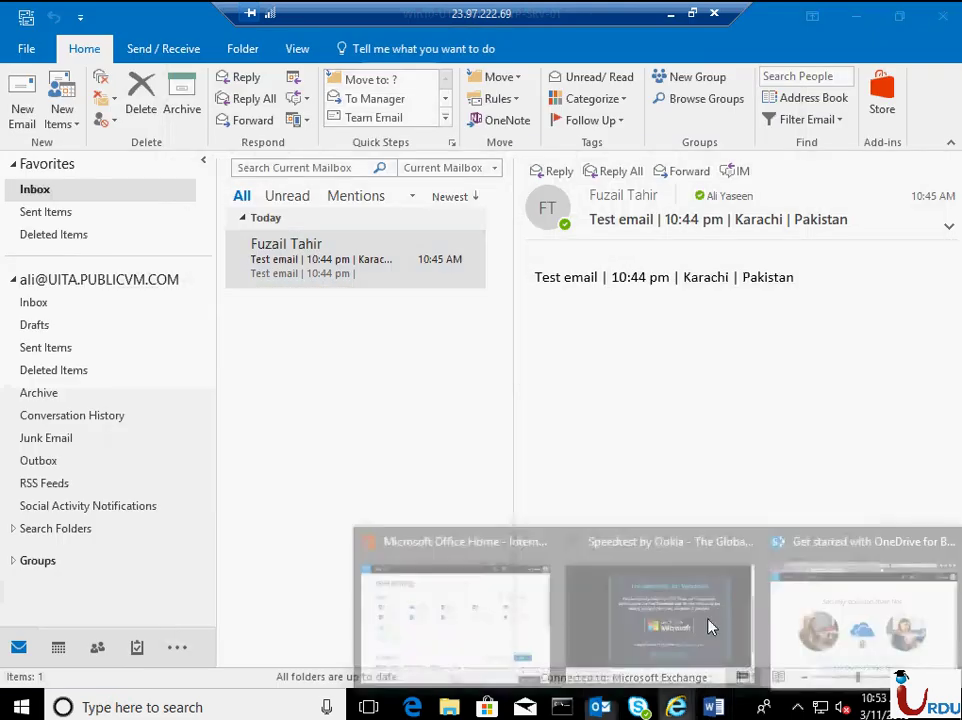
pyautogui.click(828, 617)
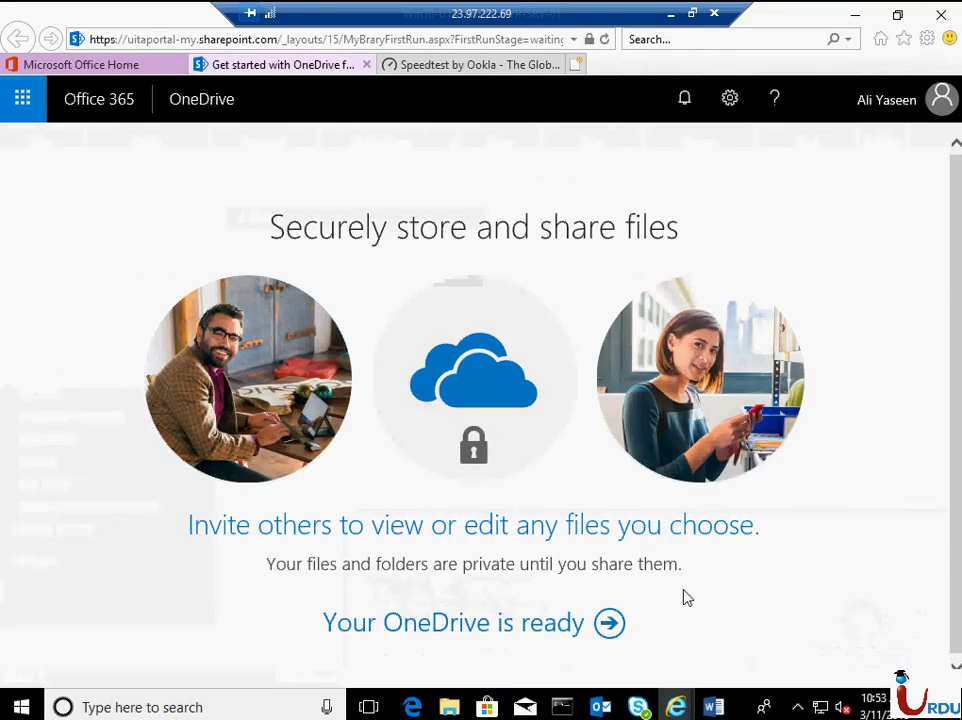
pyautogui.click(609, 623)
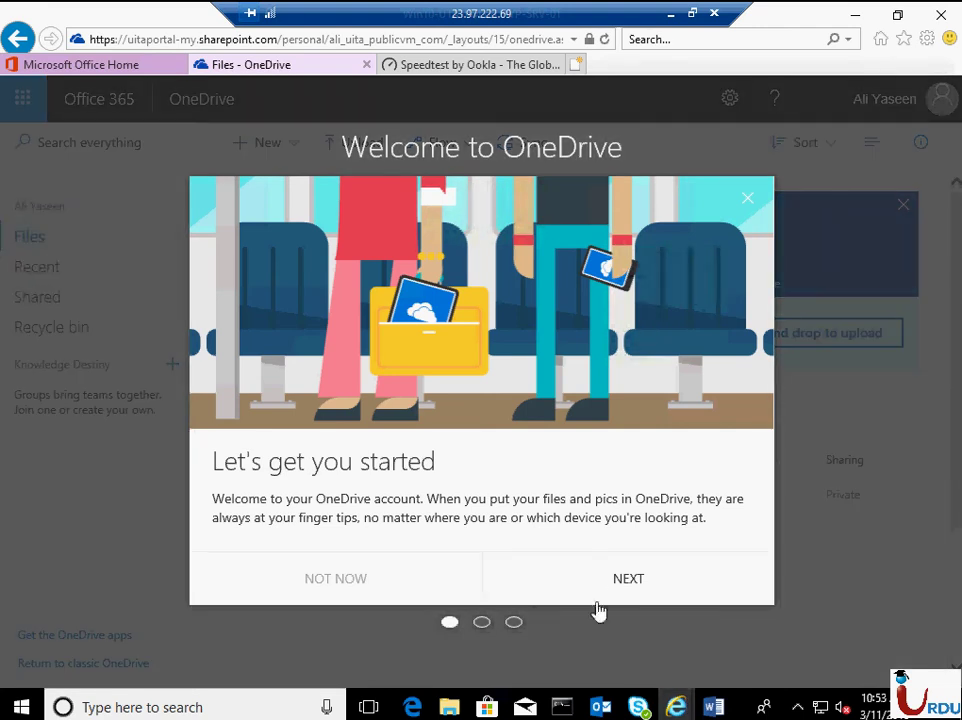
pyautogui.click(618, 580)
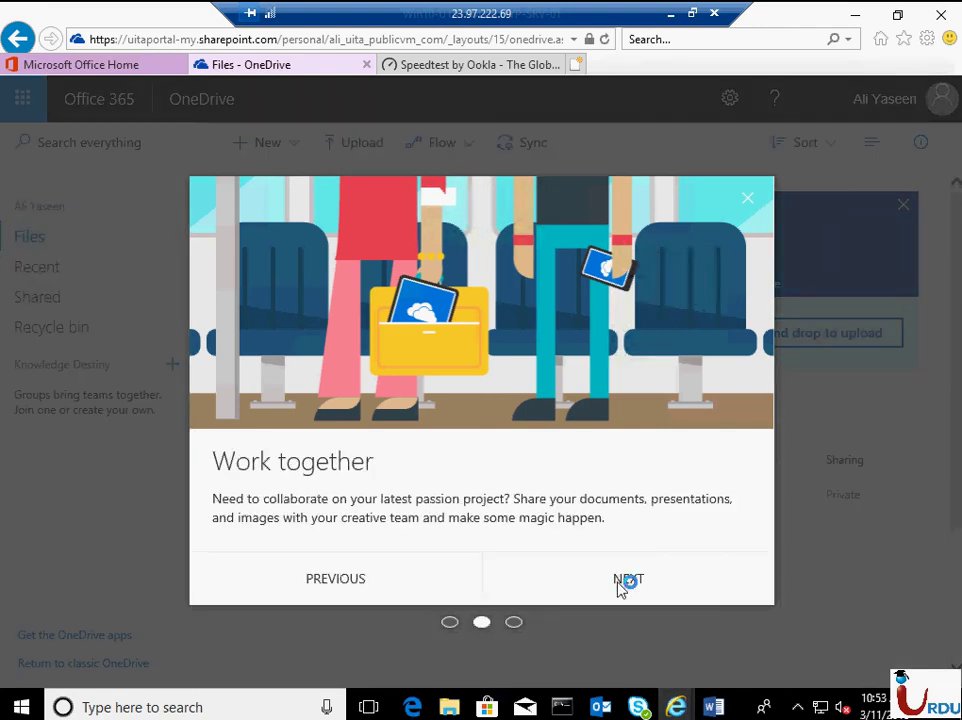
pyautogui.click(620, 580)
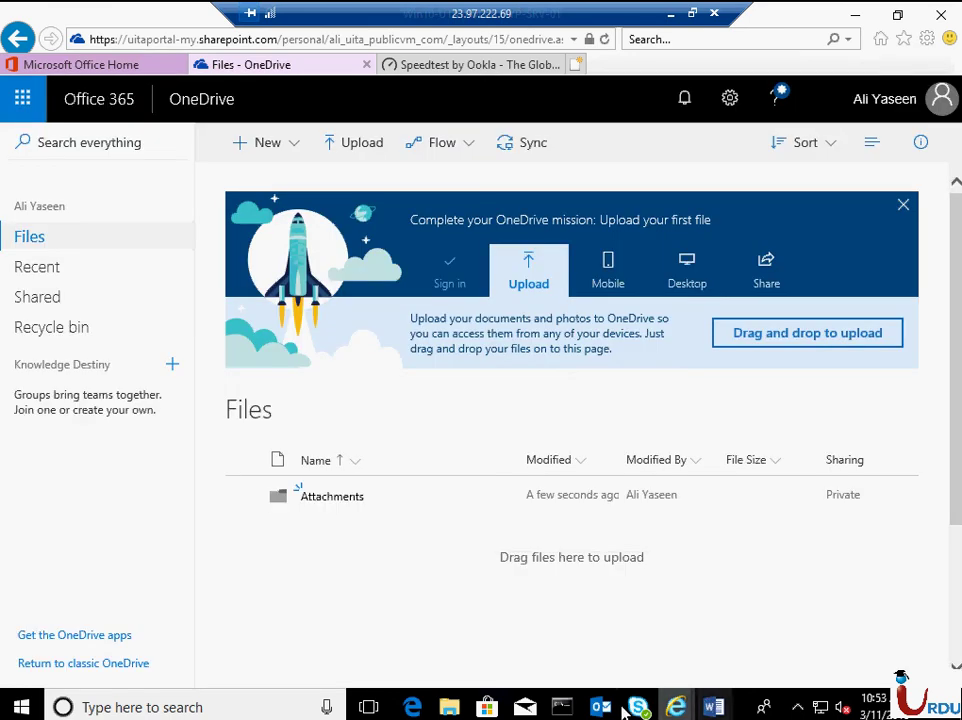
pyautogui.click(713, 708)
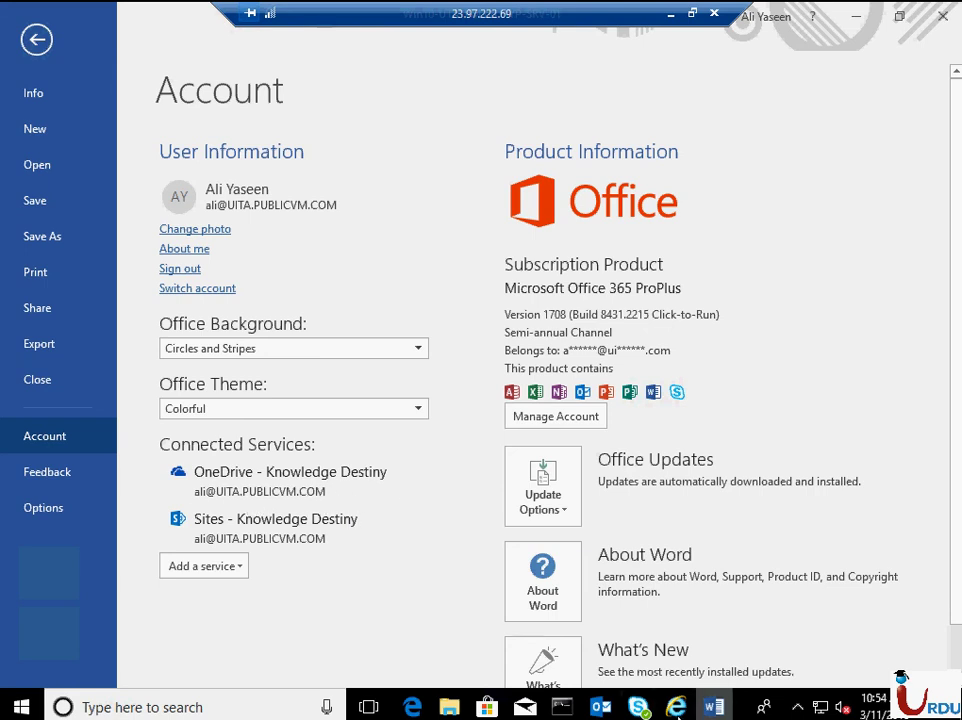
pyautogui.moveTo(676, 707)
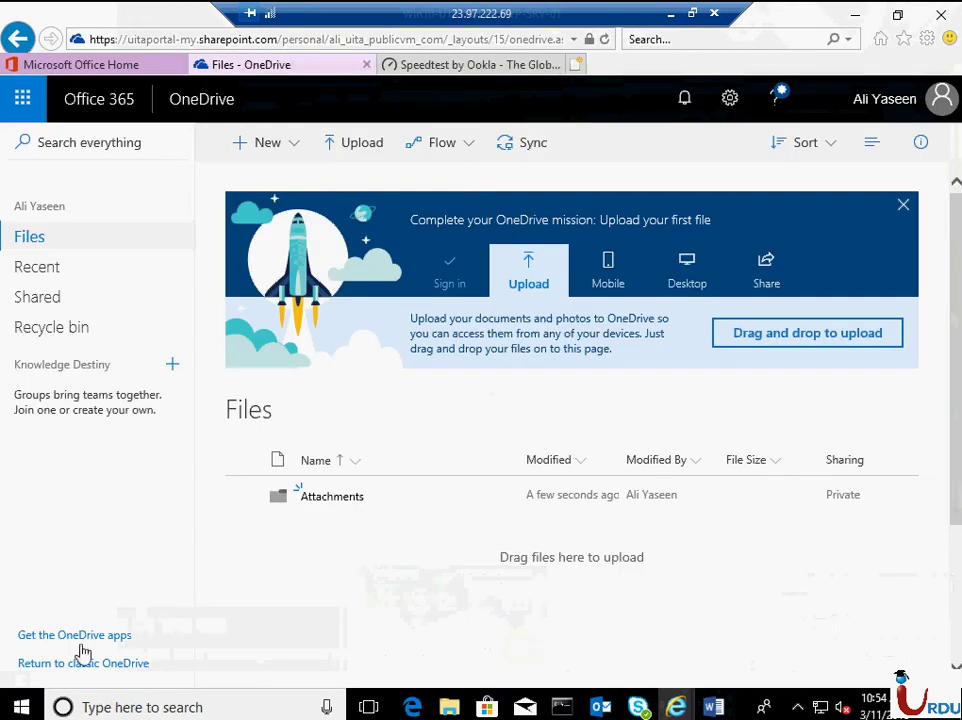
# - Download and run OneDriveSetup.exe, then close the 'newer version of OneDrive is installed' error
pyautogui.click(78, 641)
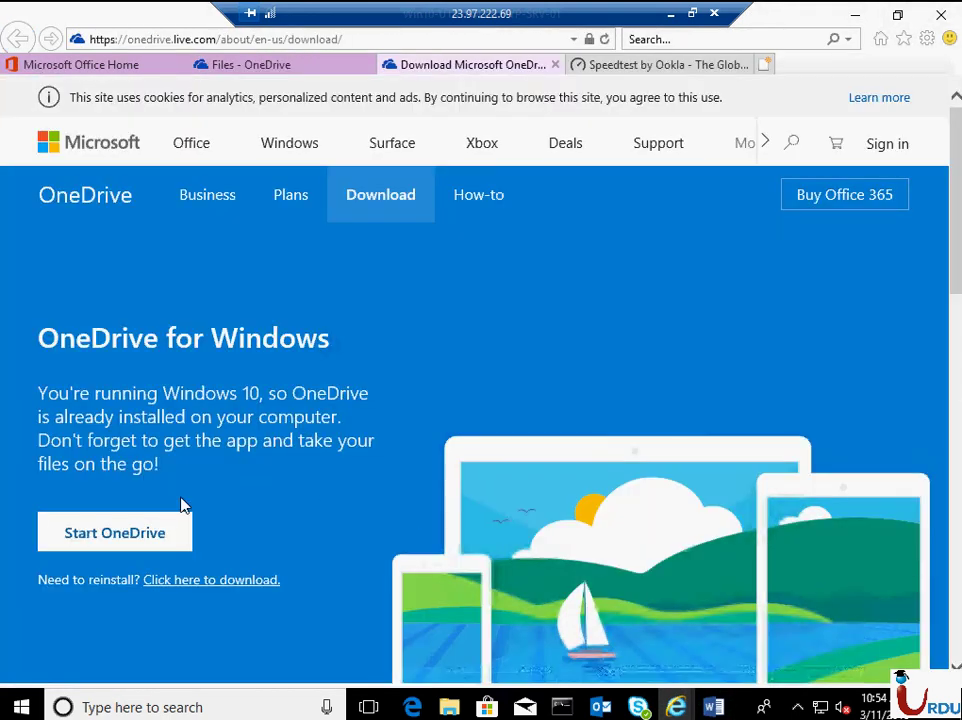
pyautogui.click(192, 580)
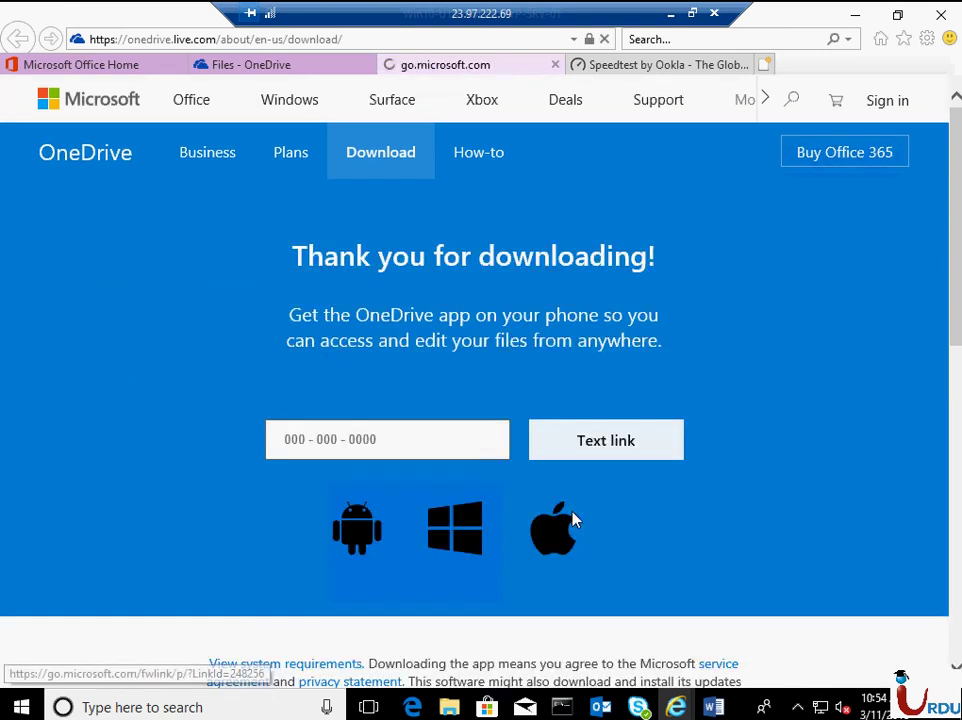
pyautogui.click(740, 667)
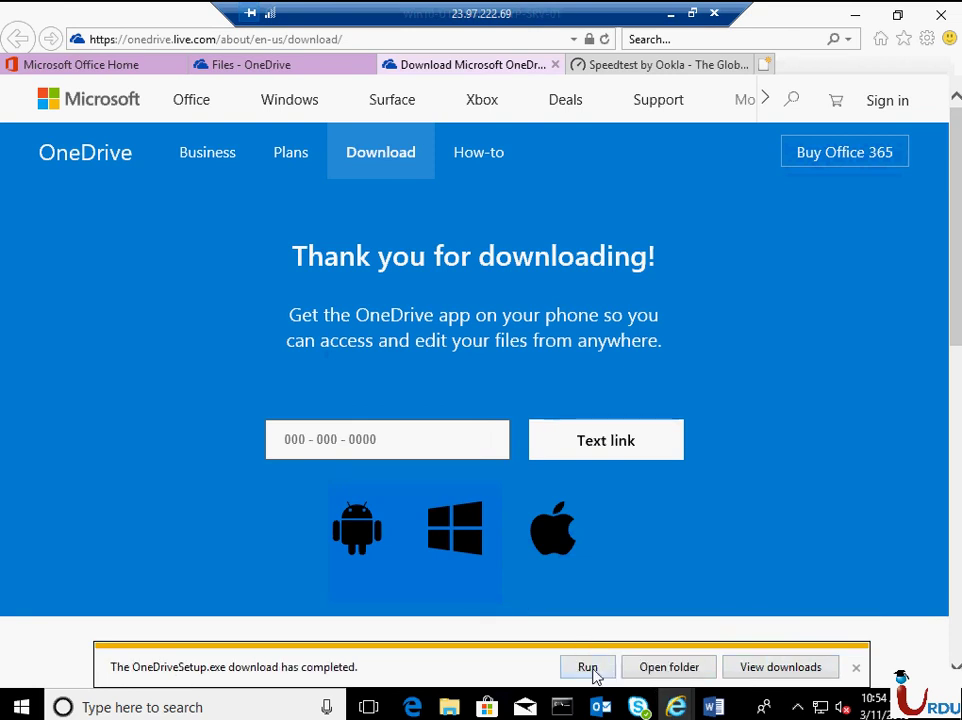
pyautogui.click(592, 668)
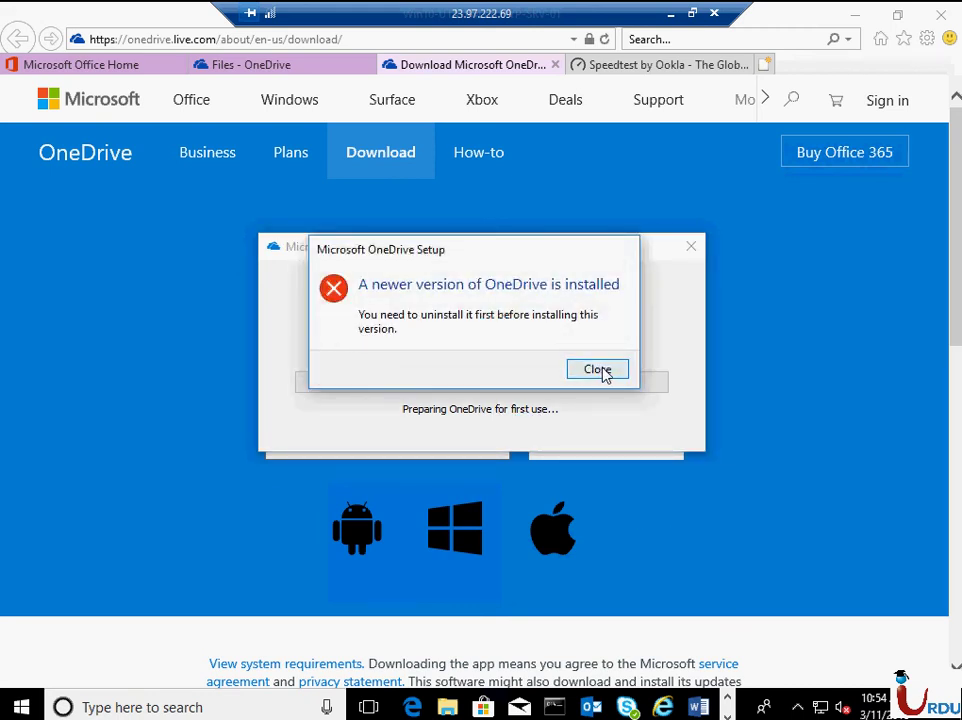
pyautogui.click(612, 375)
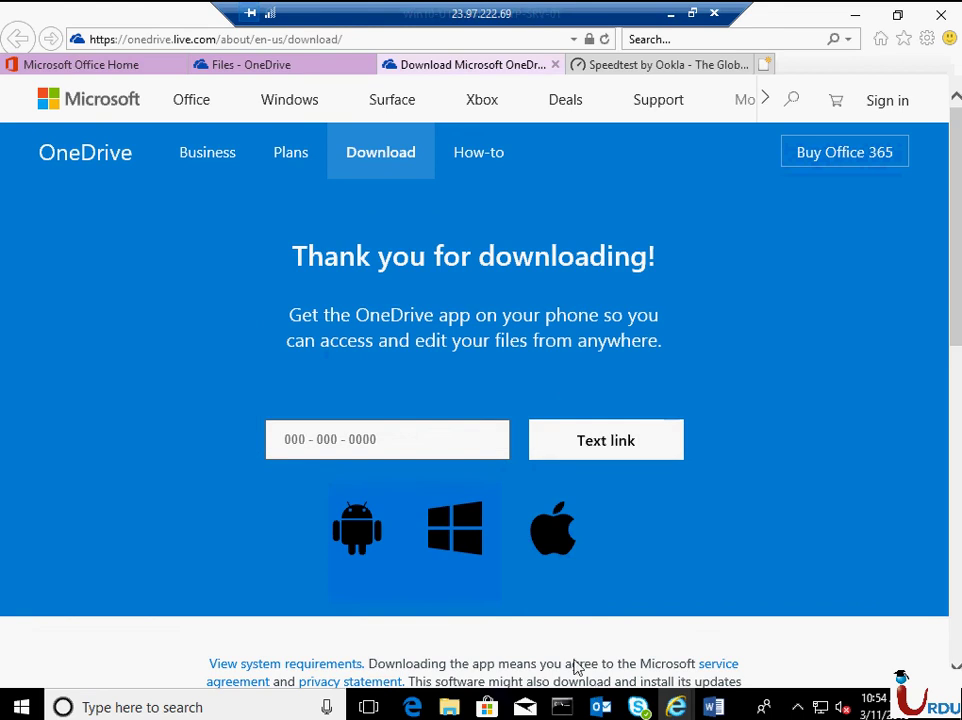
# - Run 'control' to find Microsoft OneDrive in Programs and Features, then open File Explorer
pyautogui.rightClick(20, 707)
pyautogui.click(129, 620)
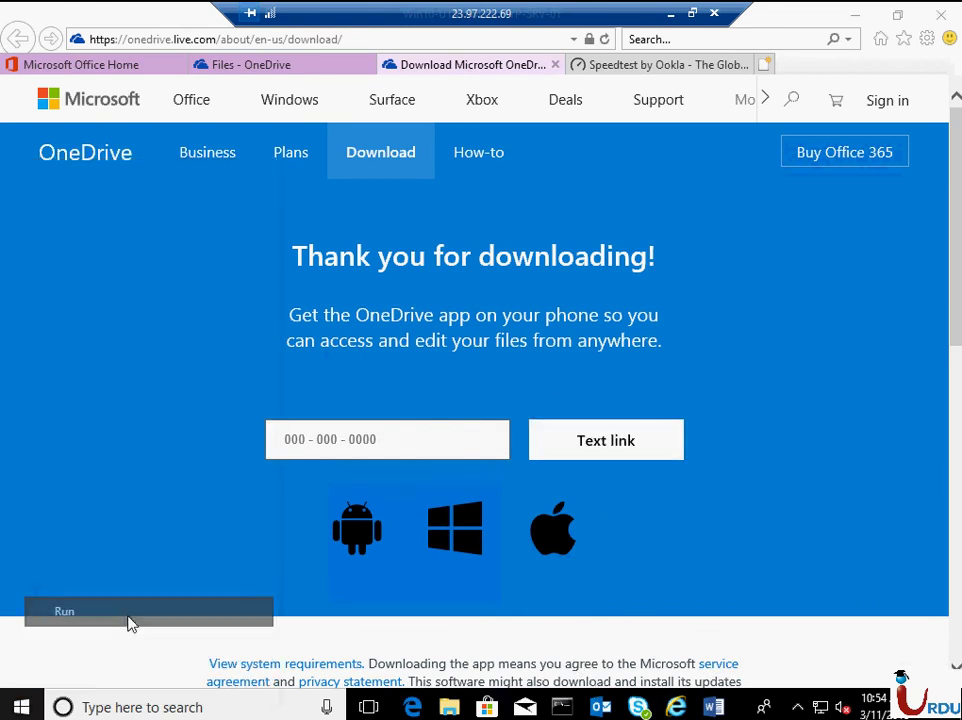
pyautogui.write('contro')
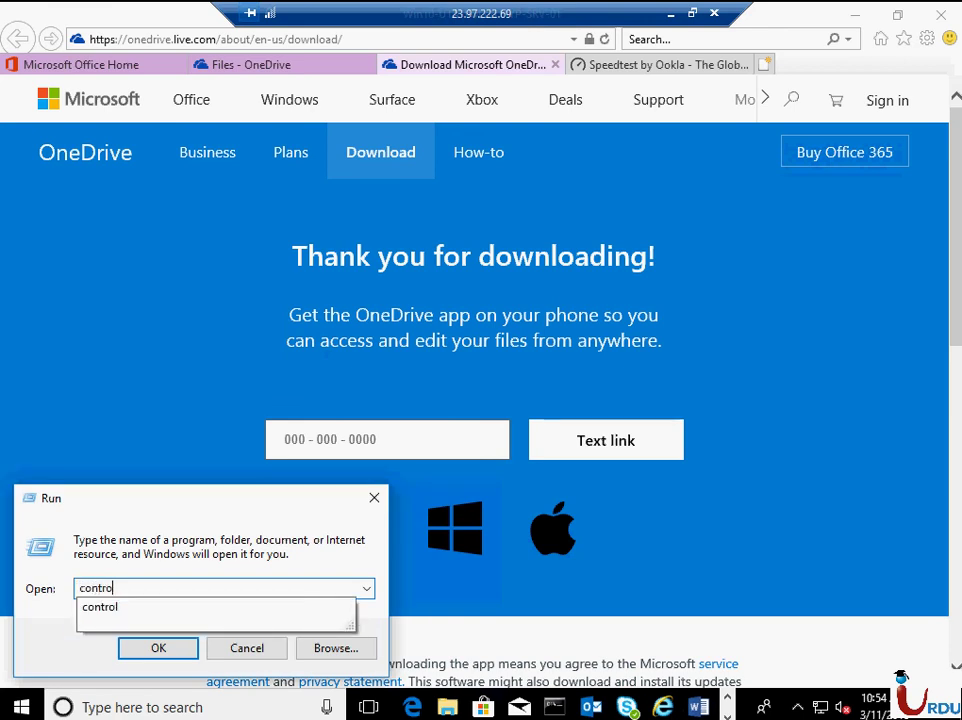
pyautogui.write('l')
pyautogui.press('Return')
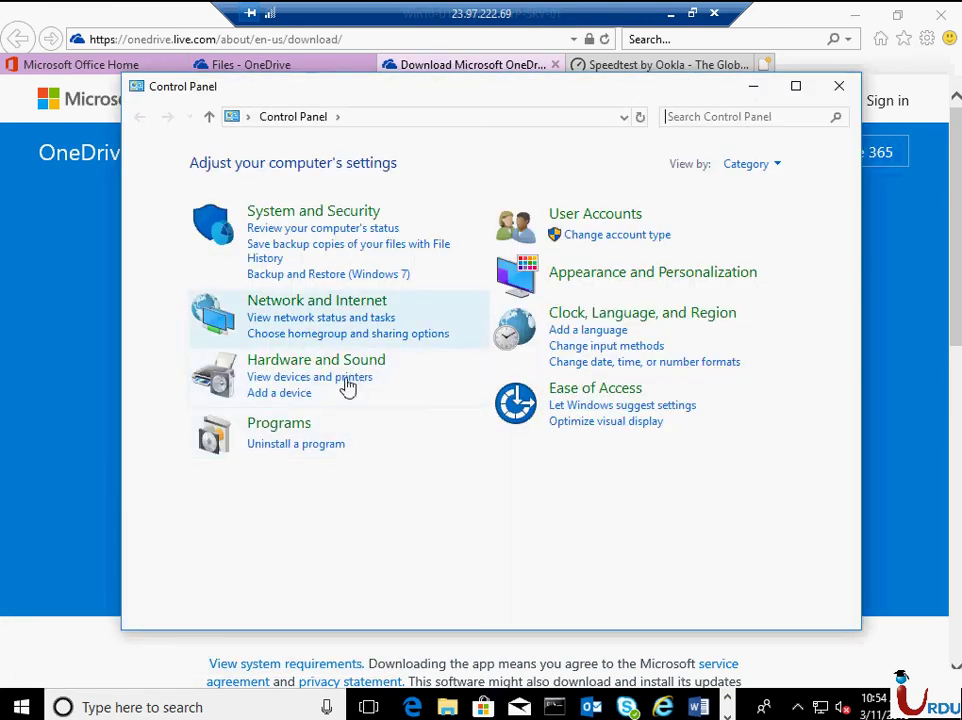
pyautogui.click(309, 432)
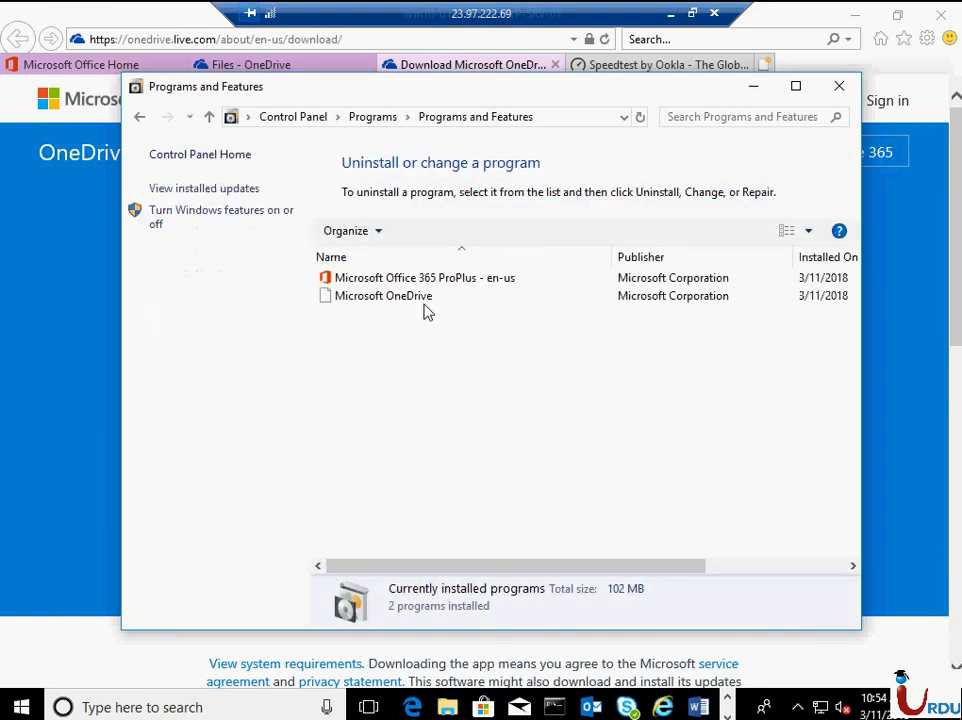
pyautogui.click(423, 296)
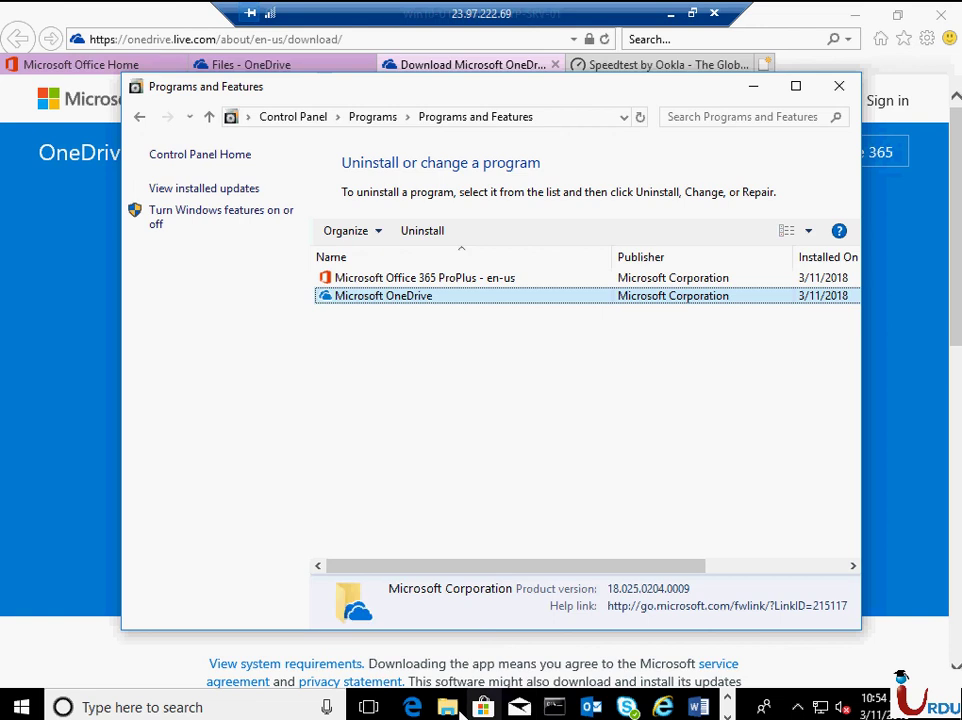
pyautogui.press('super+e')
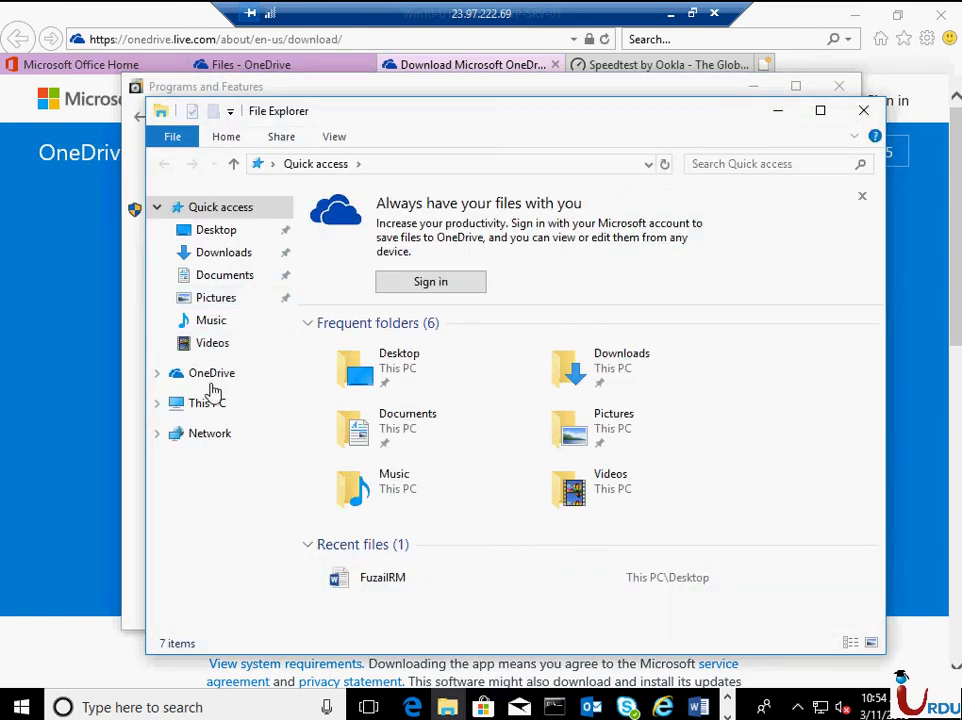
# - Start OneDrive setup from Explorer and sign in with the work account's e-mail and password
pyautogui.click(196, 377)
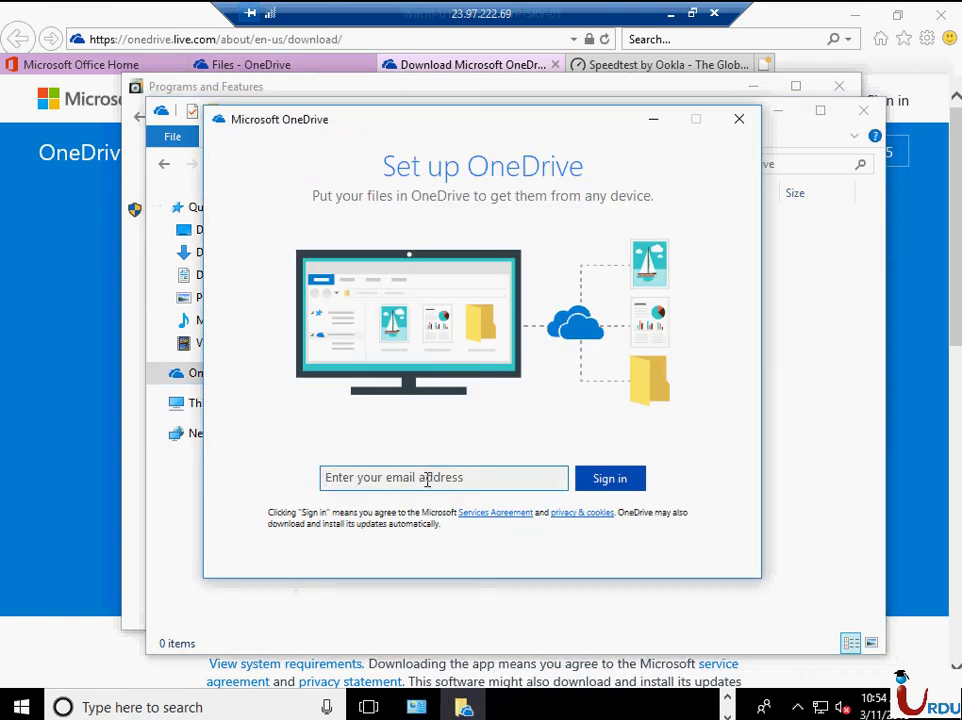
pyautogui.click(427, 480)
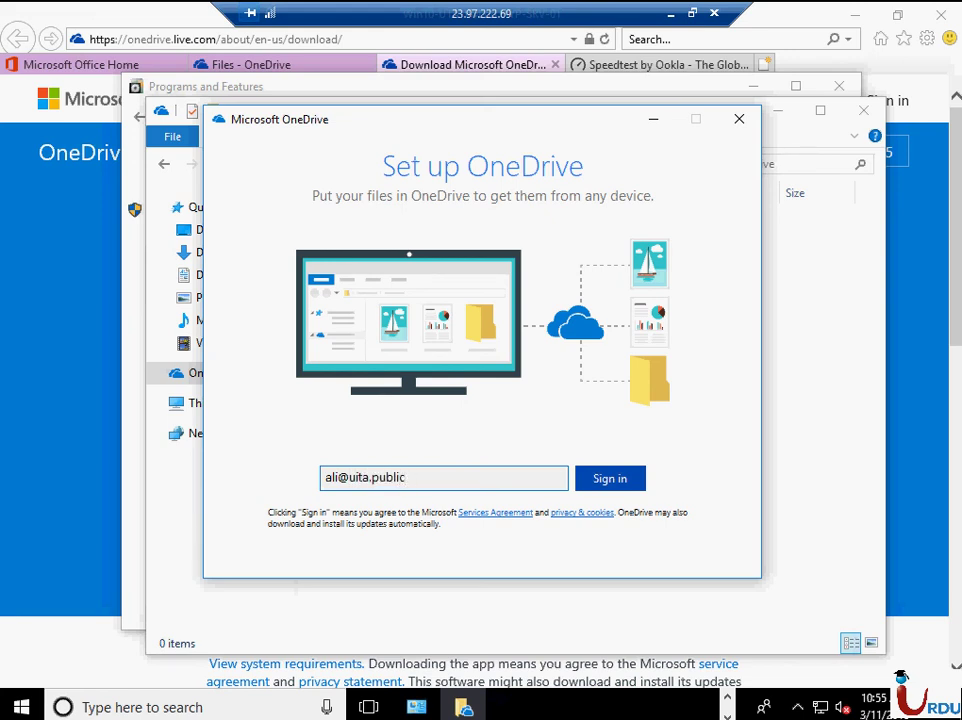
pyautogui.press('Return')
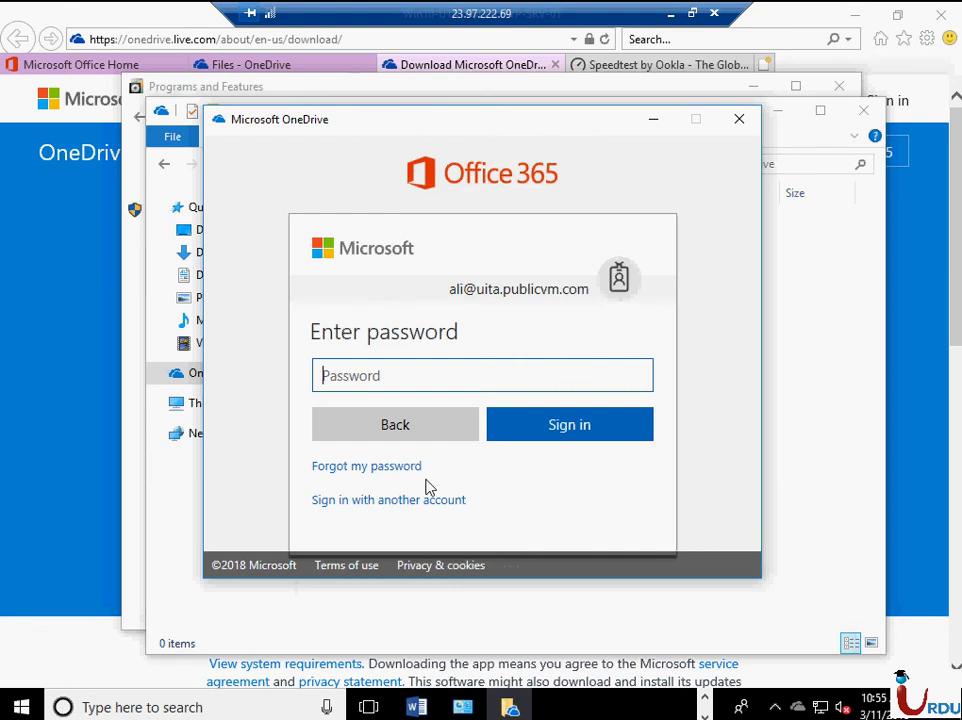
pyautogui.write('•')
pyautogui.press('Return')
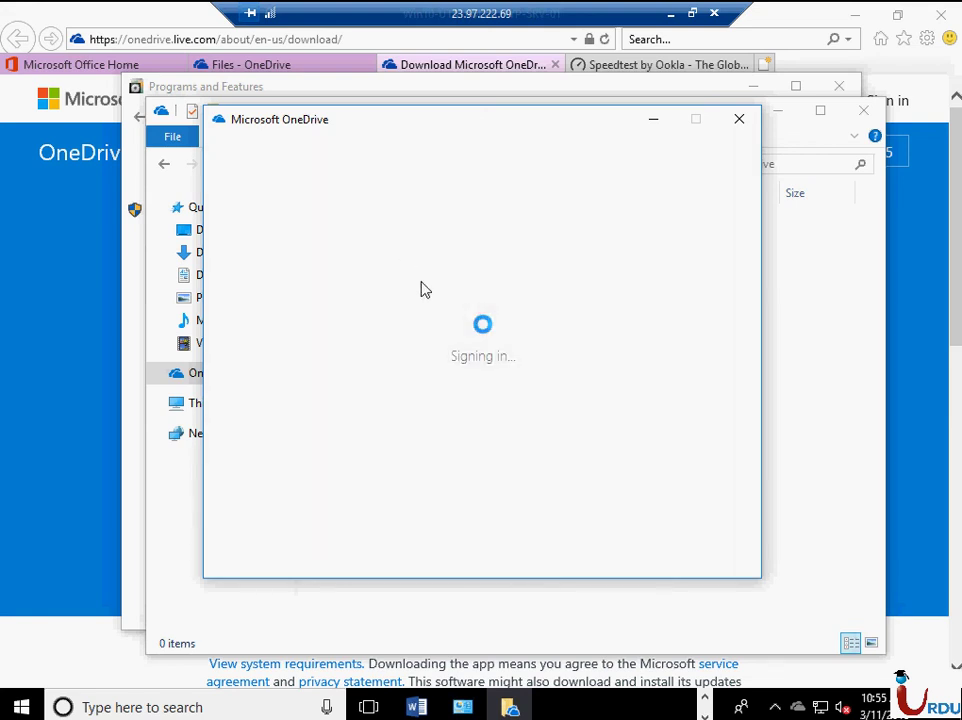
# - Keep the default folder and all-folder sync, finish the tour, and open Knowledge Destiny's Attachments folder
pyautogui.click(492, 520)
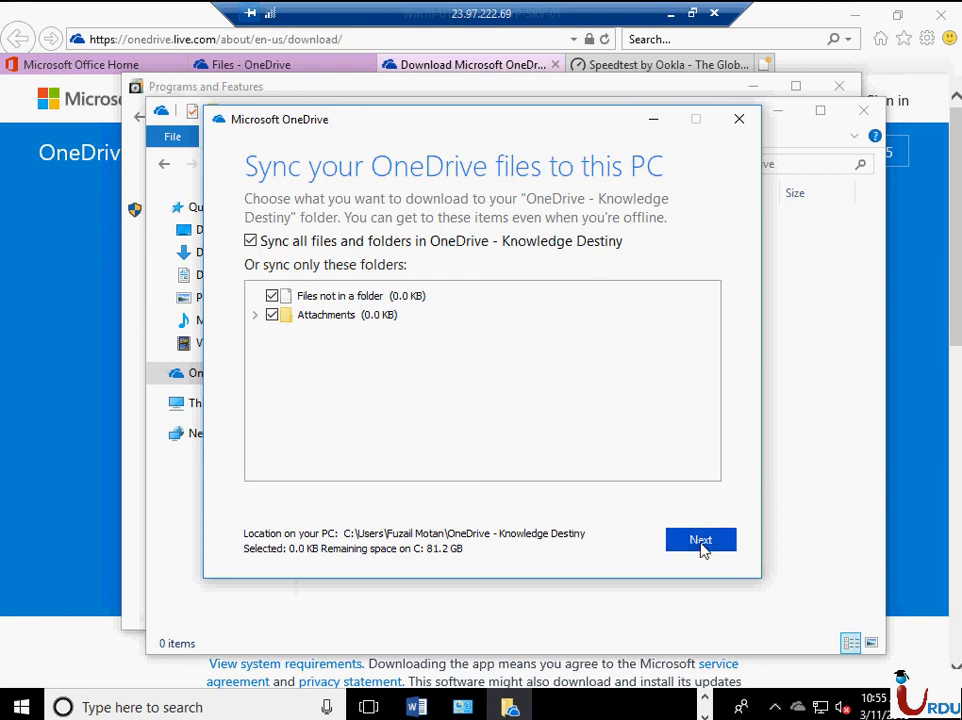
pyautogui.click(701, 542)
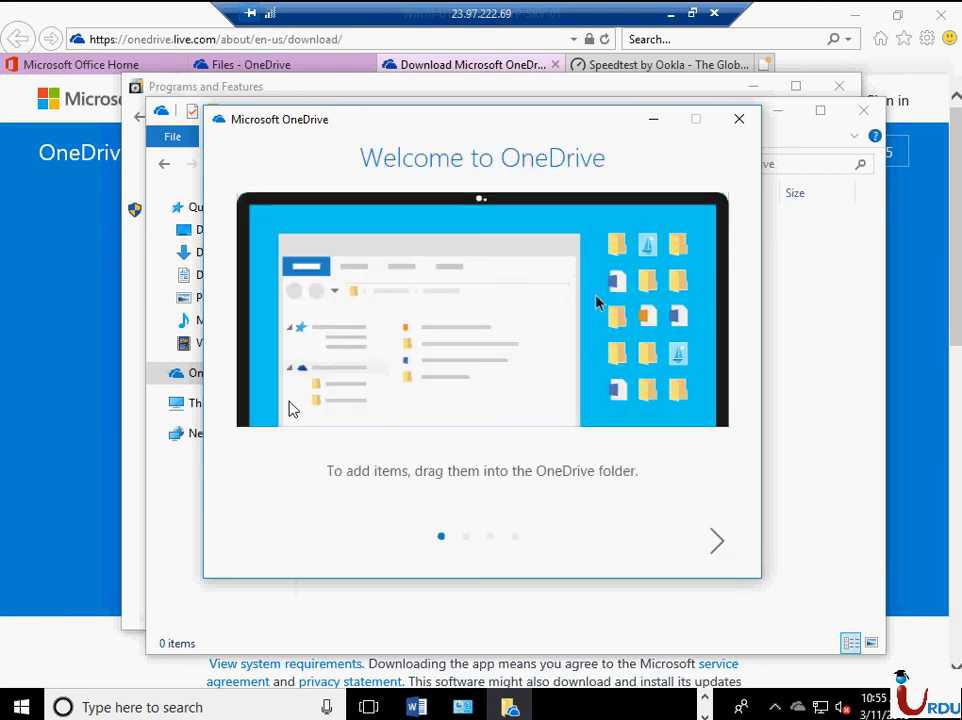
pyautogui.click(714, 550)
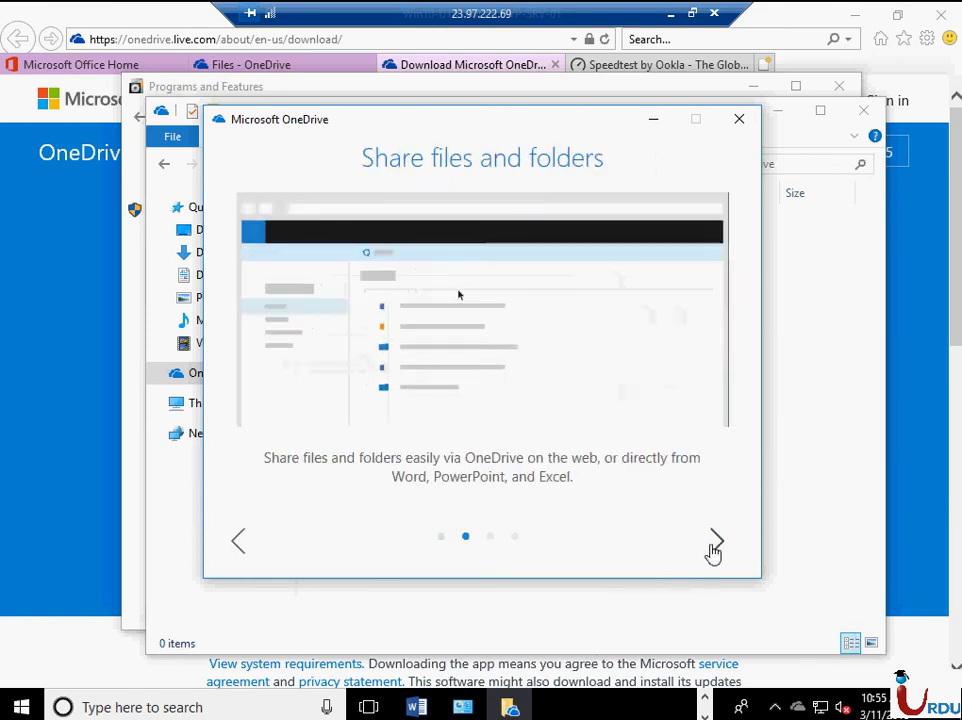
pyautogui.click(714, 550)
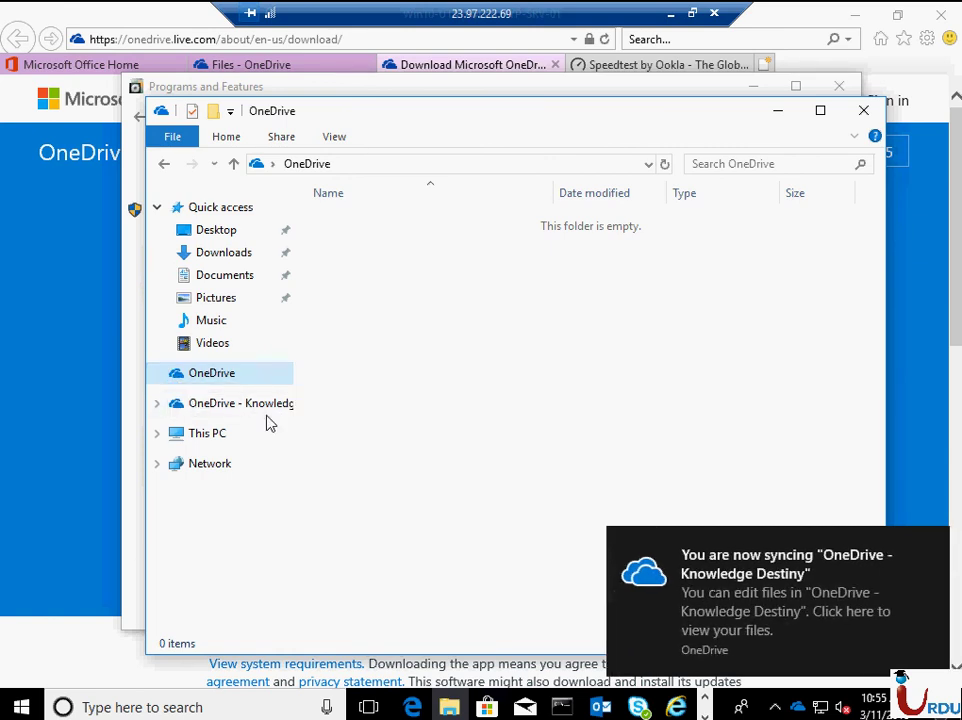
pyautogui.click(156, 404)
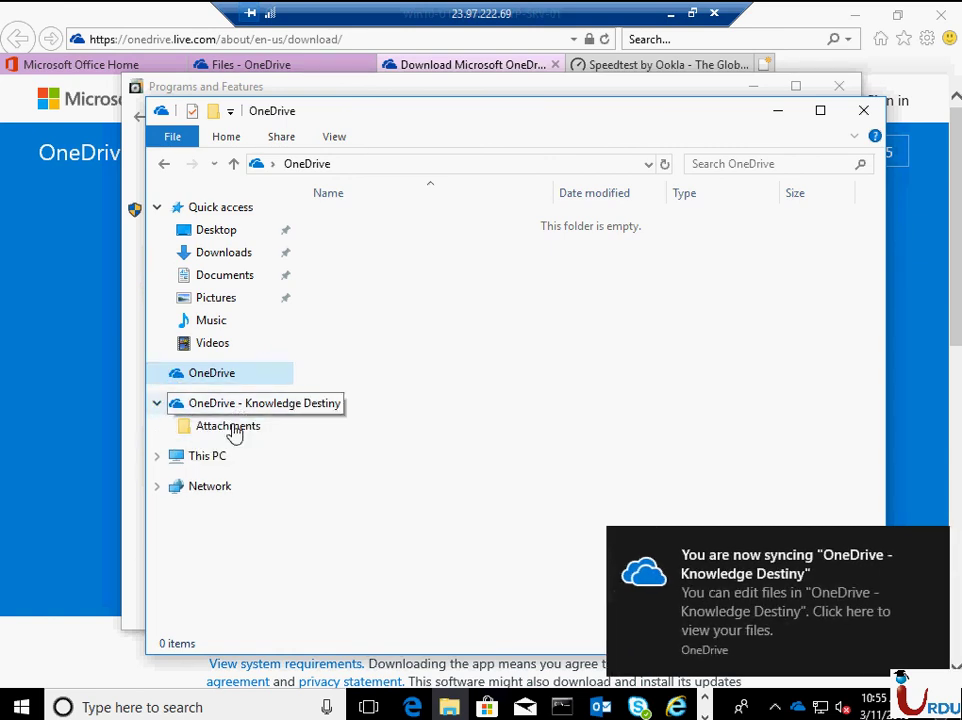
pyautogui.click(252, 425)
# - Return to the Knowledge Destiny Files list and create a new folder named IT via New > Folder
pyautogui.press('BackSpace')
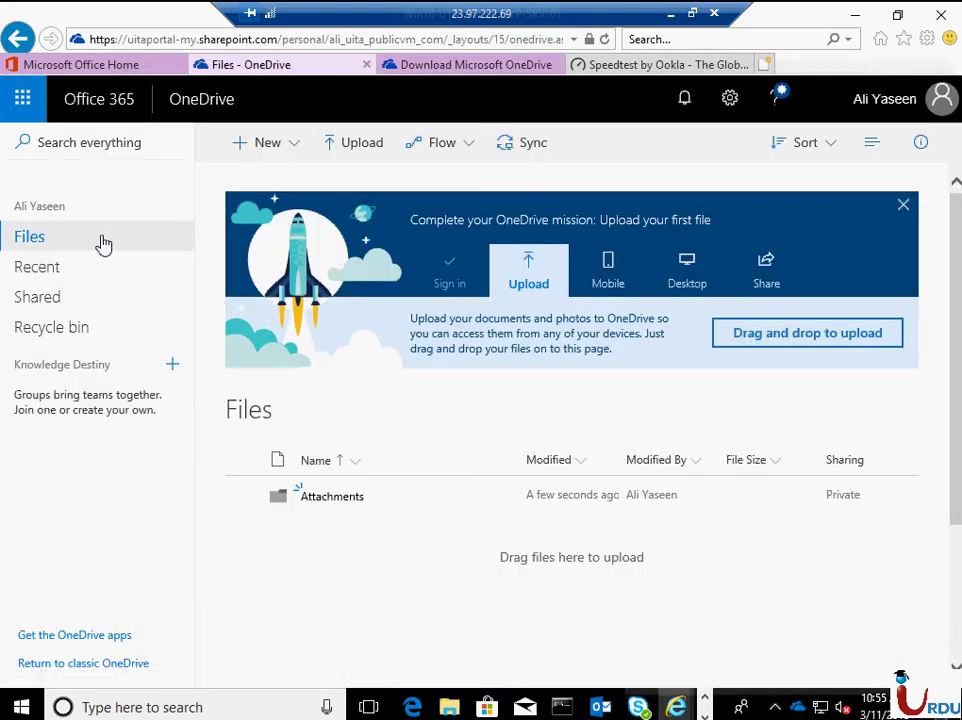
pyautogui.rightClick(104, 240)
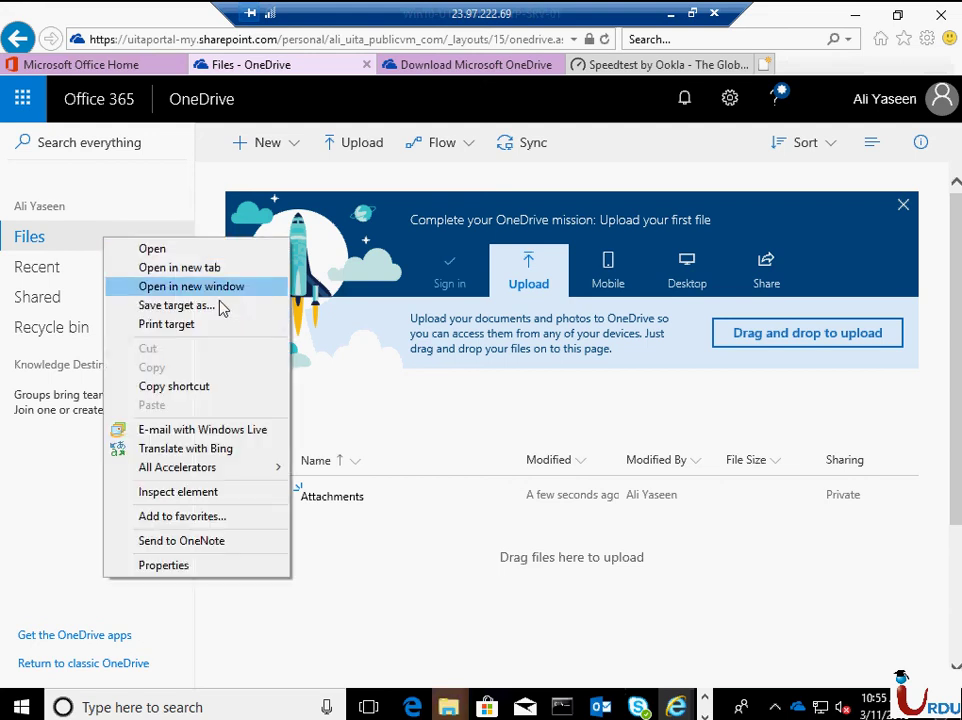
pyautogui.press('Escape')
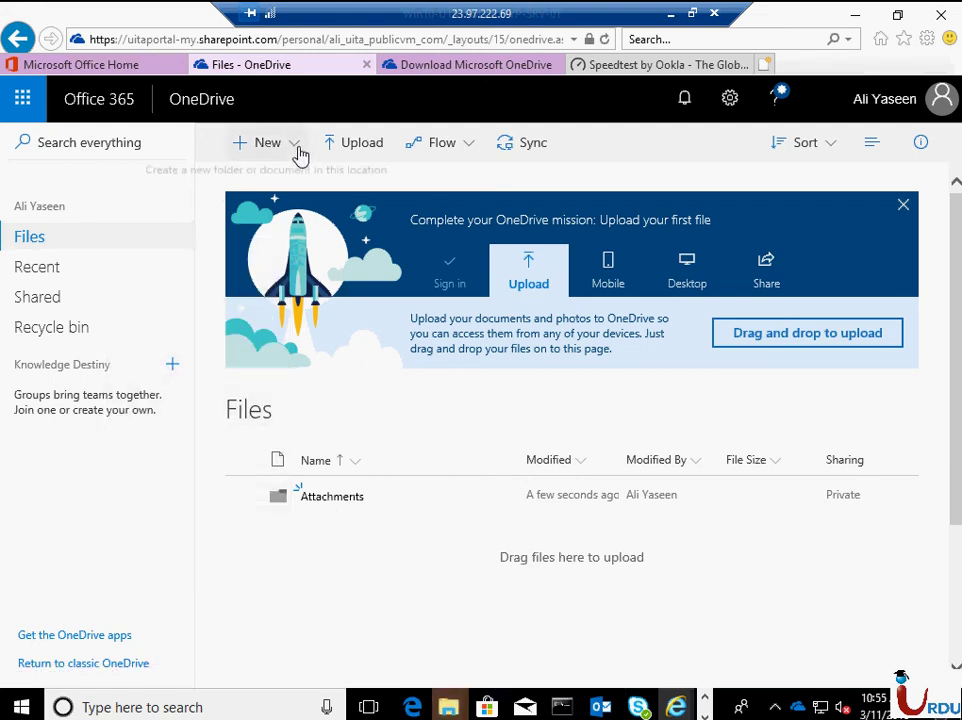
pyautogui.click(300, 147)
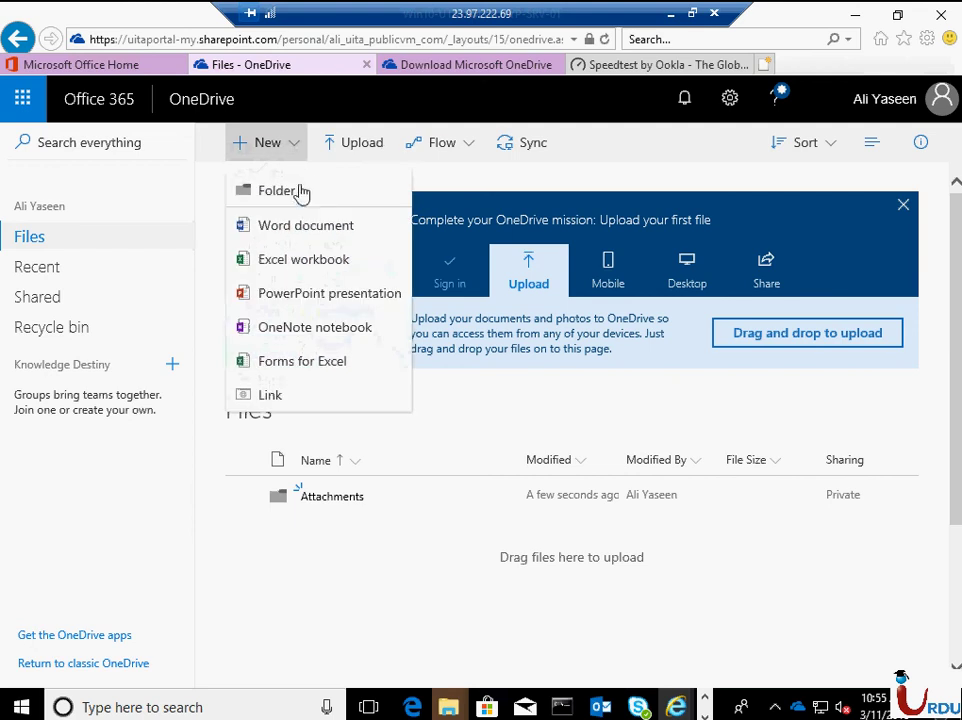
pyautogui.click(593, 441)
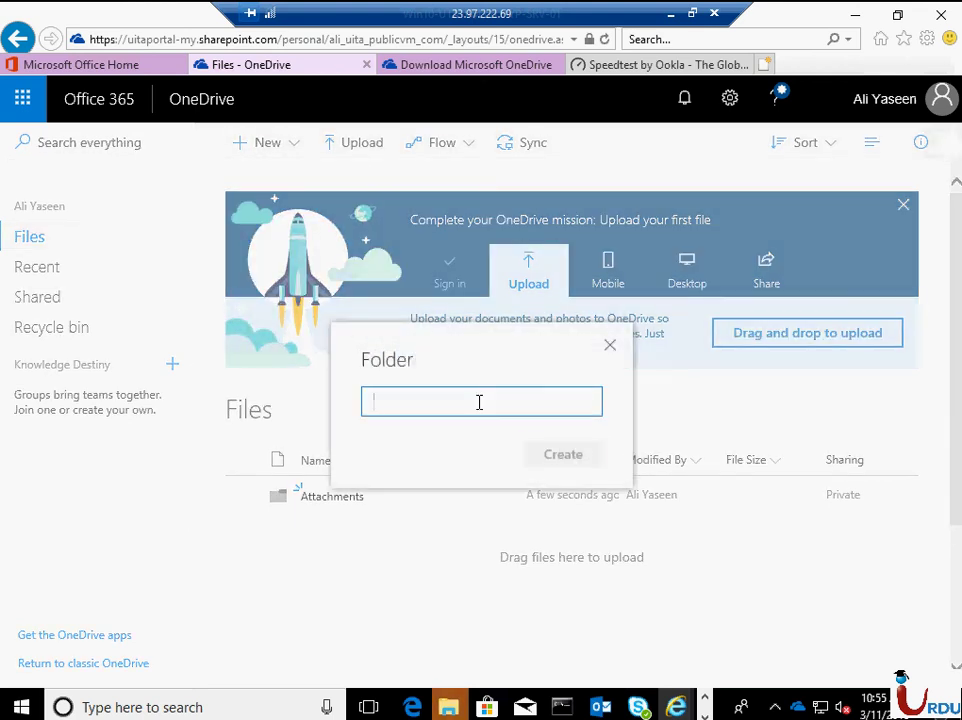
pyautogui.write('IT')
pyautogui.click(560, 456)
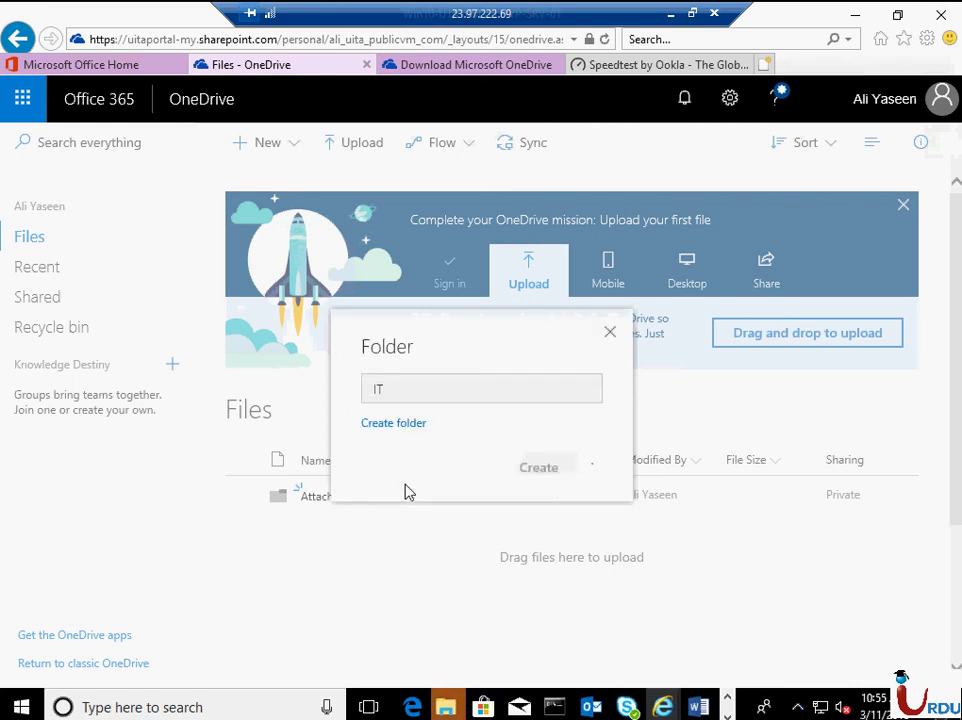
pyautogui.click(562, 468)
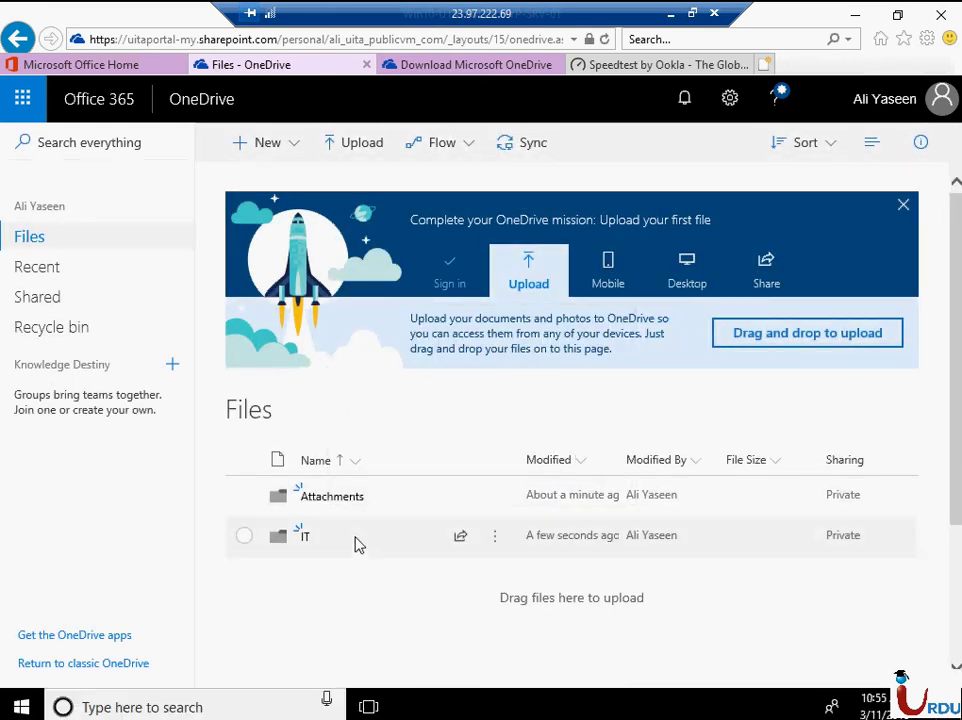
pyautogui.rightClick(357, 544)
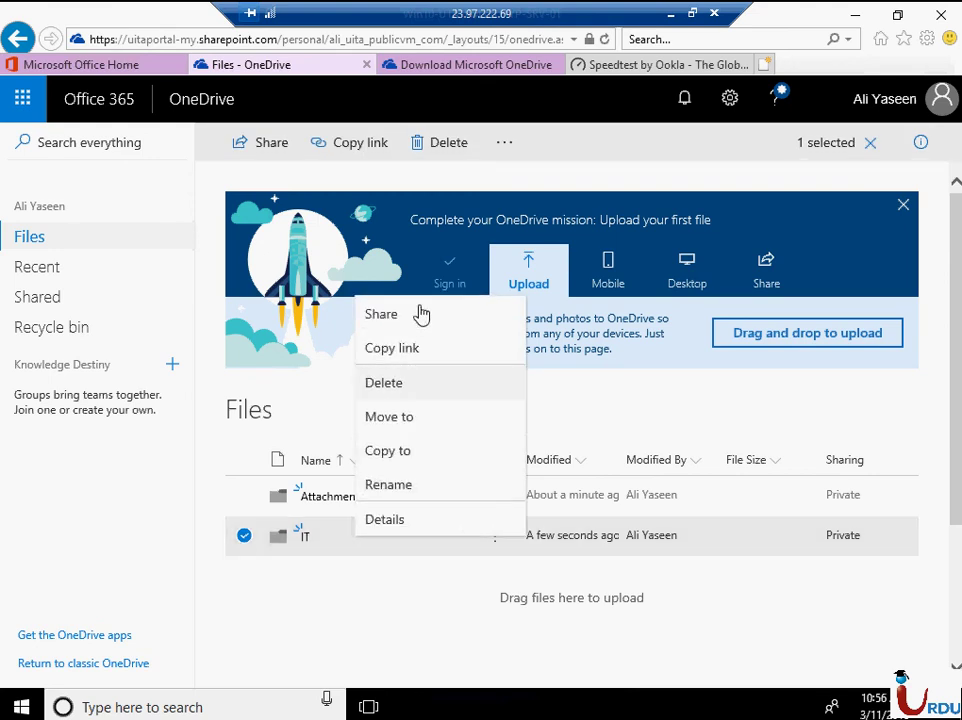
pyautogui.click(371, 568)
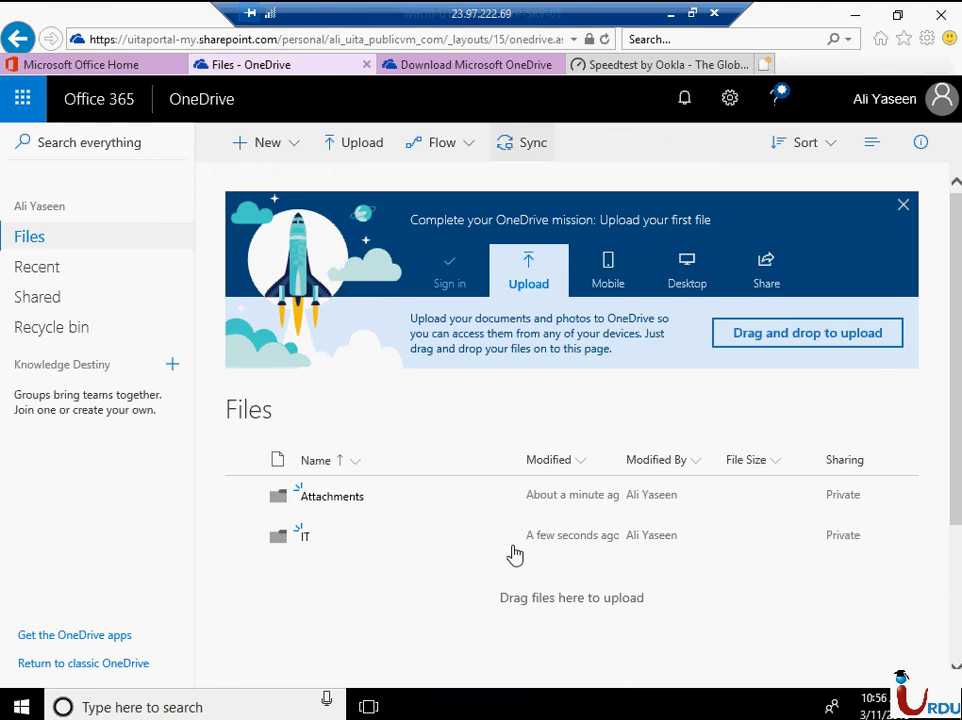
# - Sync the OneDrive library to this PC, then create a local folder named Test beside Attachments and IT
pyautogui.click(530, 142)
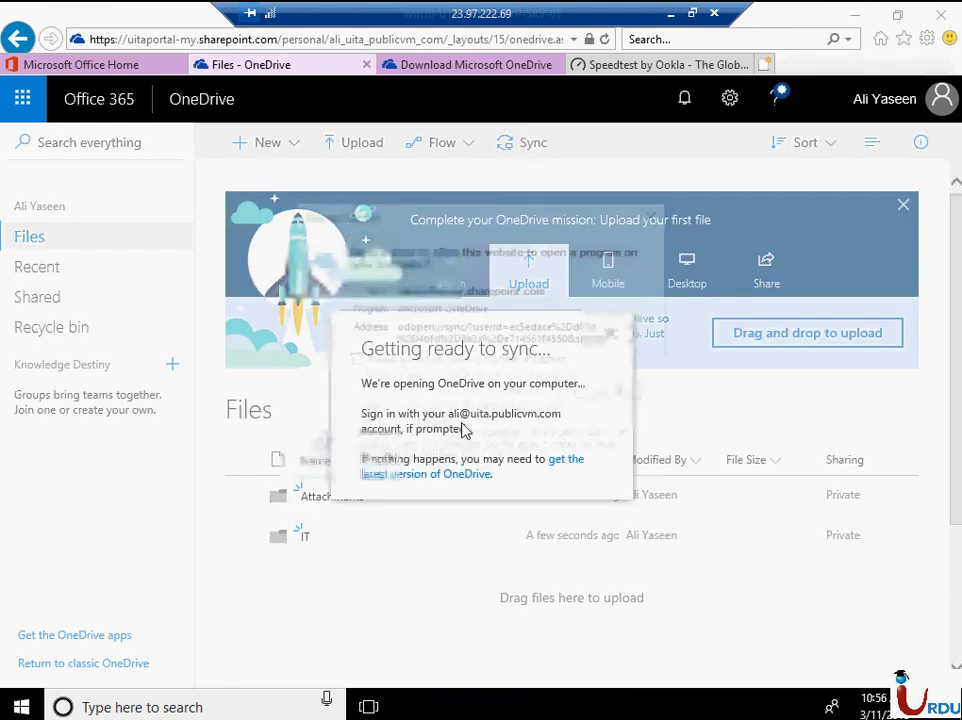
pyautogui.click(518, 393)
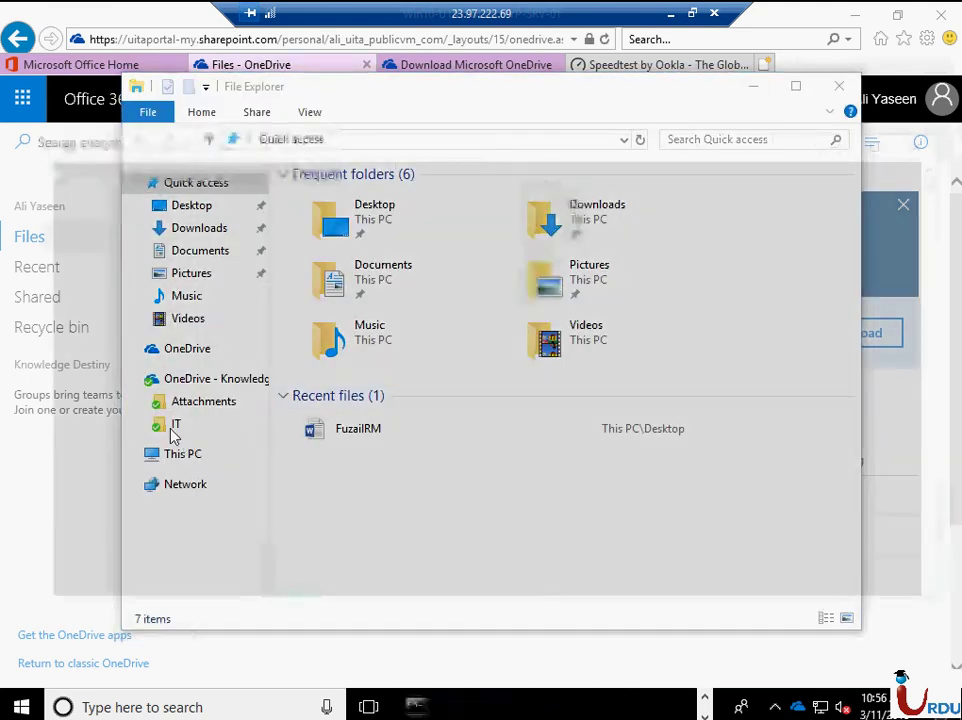
pyautogui.click(174, 428)
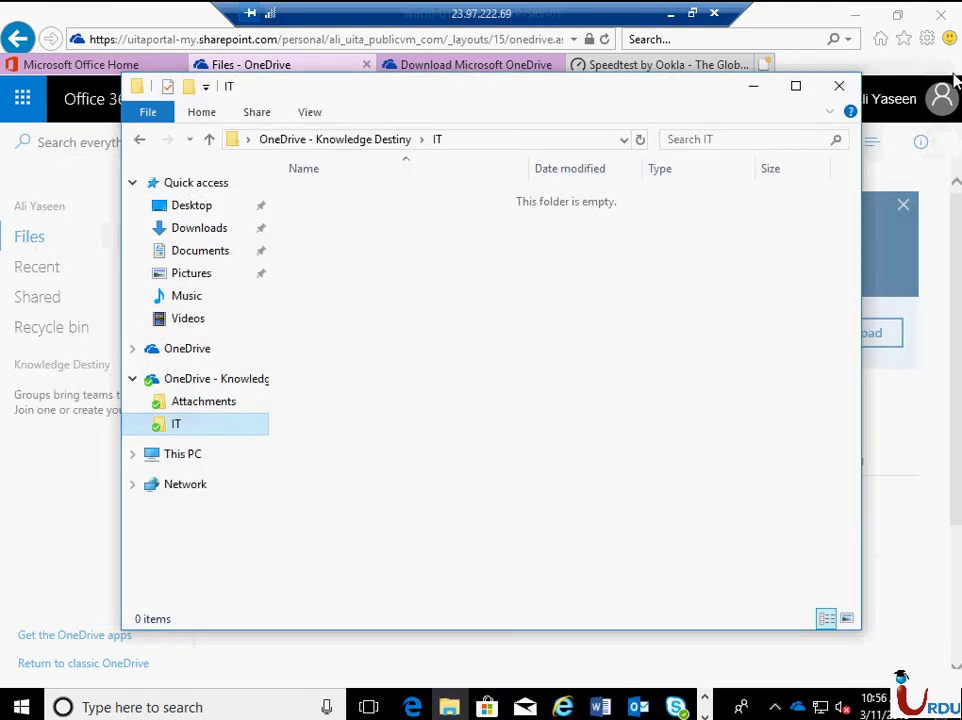
pyautogui.click(300, 378)
pyautogui.rightClick(405, 326)
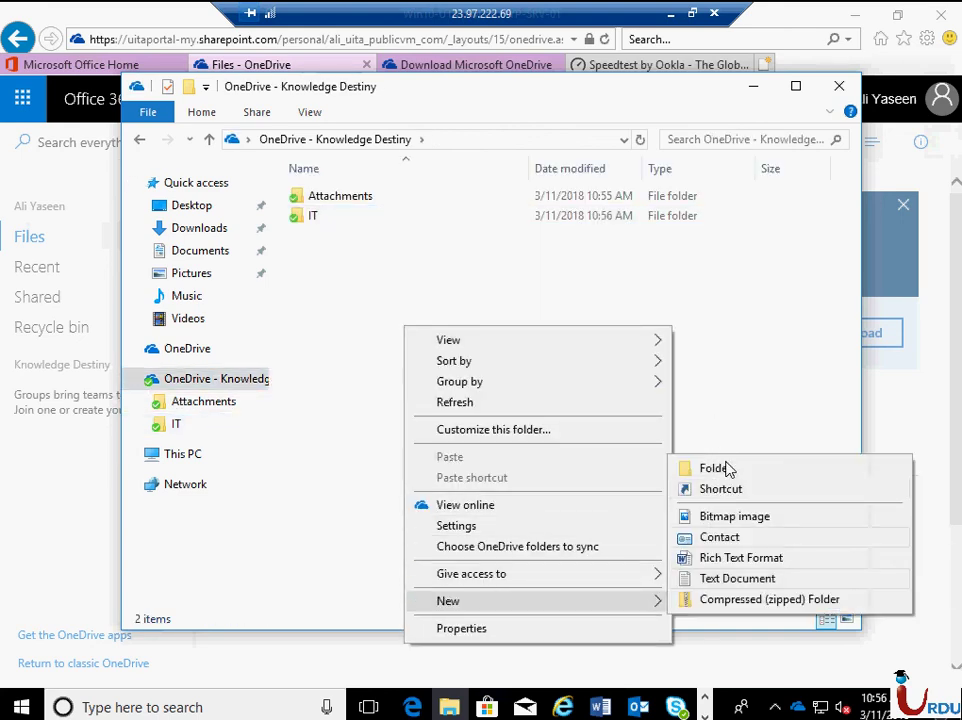
pyautogui.click(727, 467)
pyautogui.write('Test')
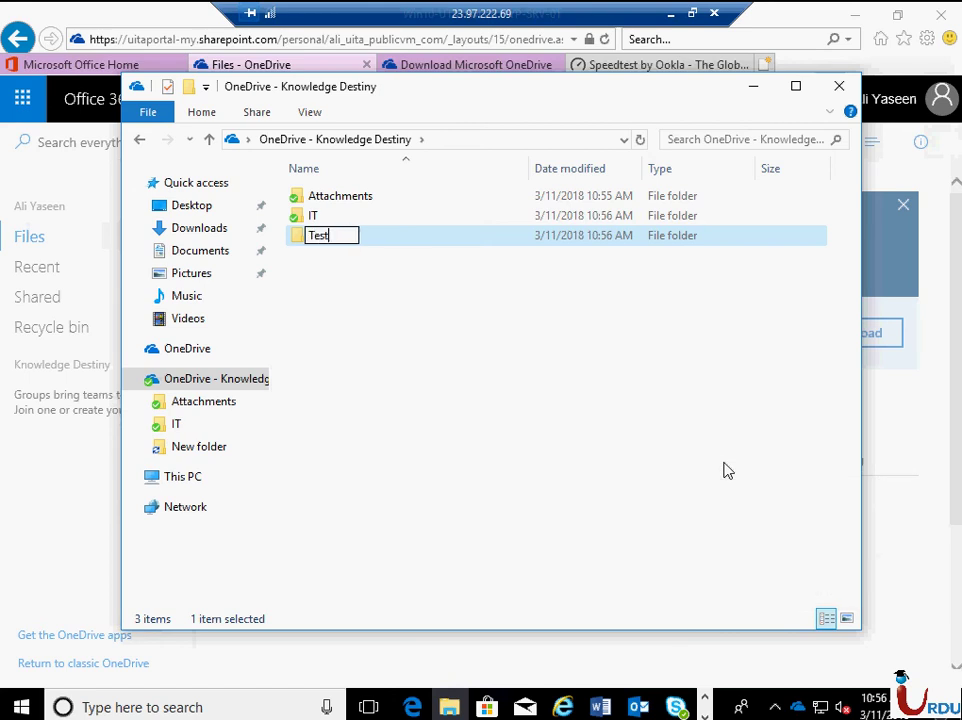
pyautogui.press('Return')
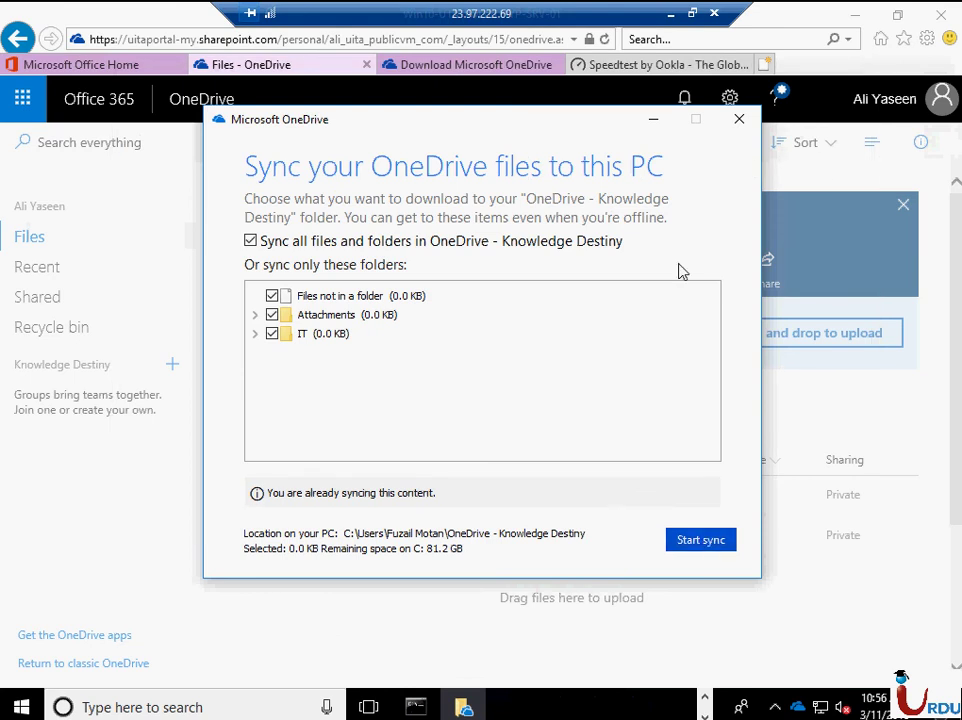
# - Start the library sync, dismiss its error, and refresh so Test appears in the web Files list
pyautogui.click(740, 121)
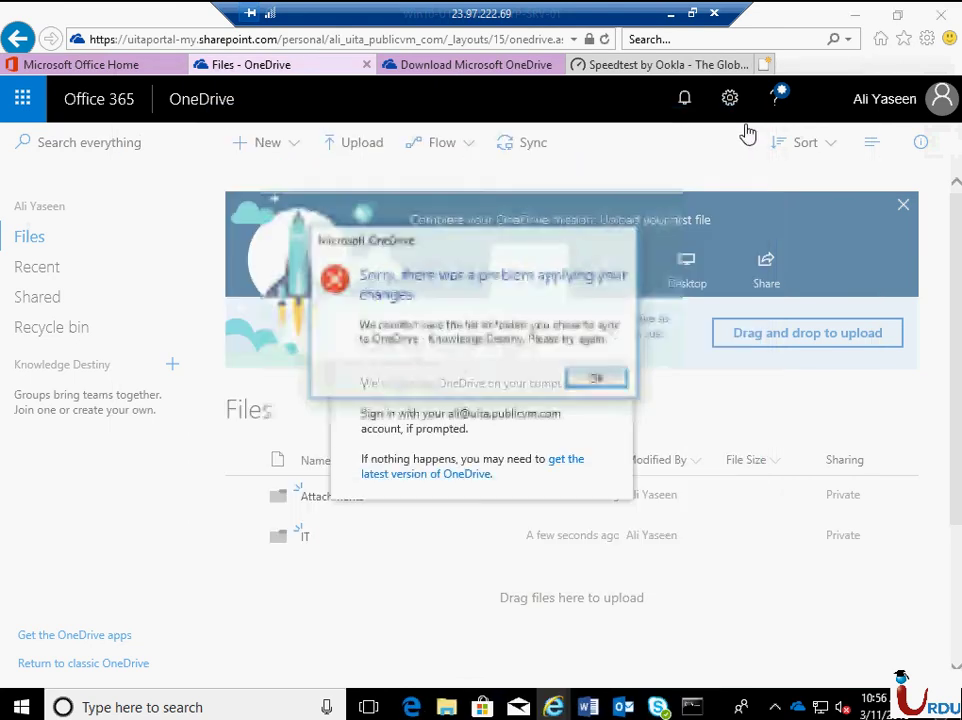
pyautogui.click(594, 380)
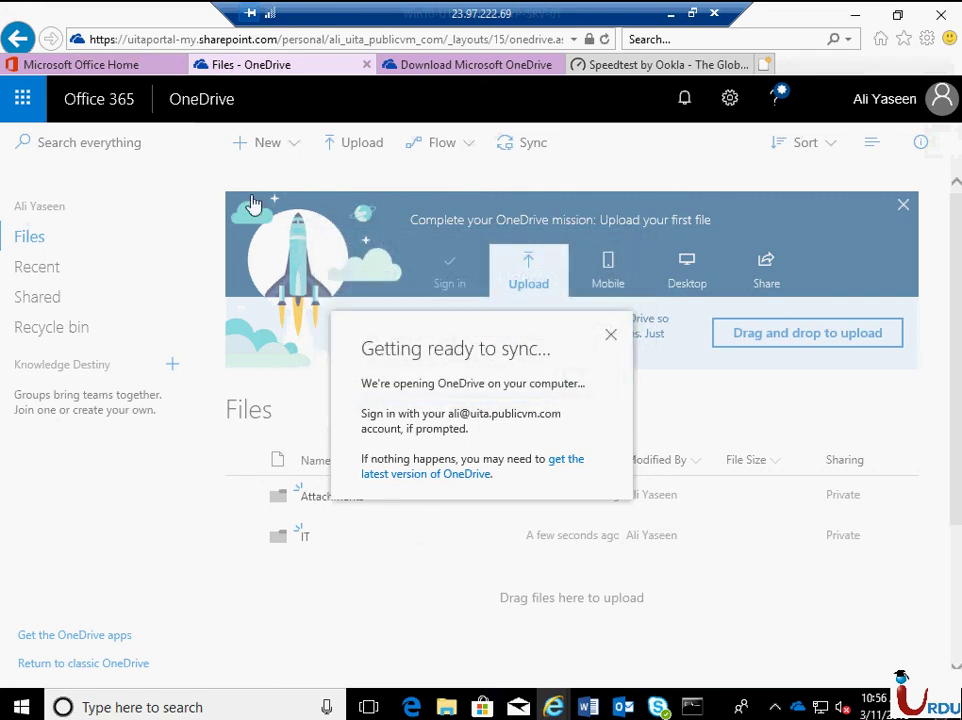
pyautogui.click(604, 40)
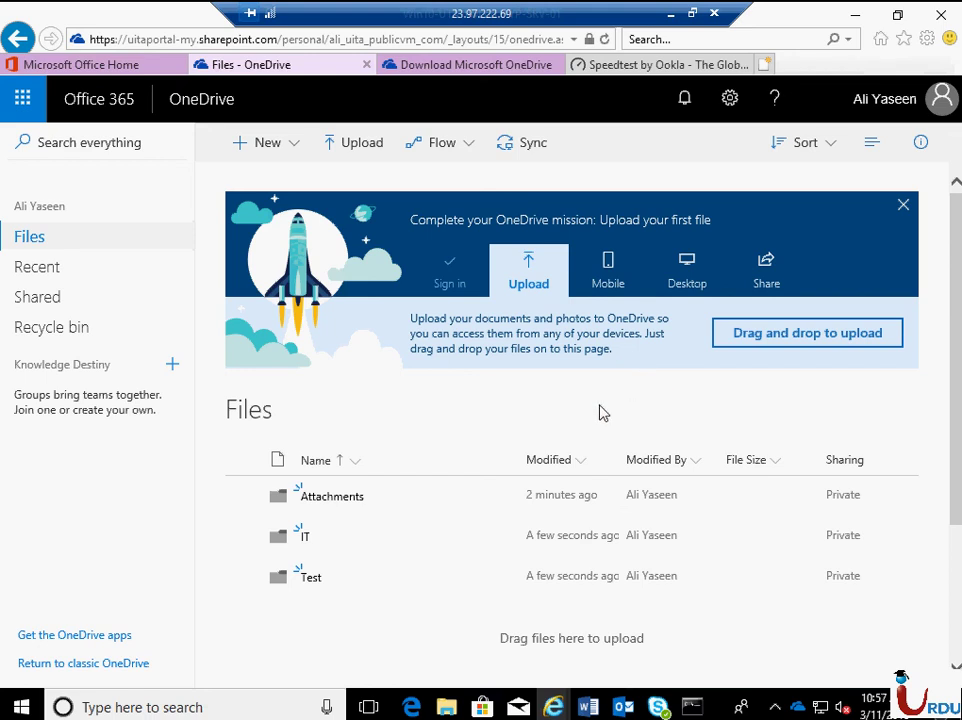
# - Start a blank Word document and type a short greeting line to the recipient
pyautogui.click(588, 707)
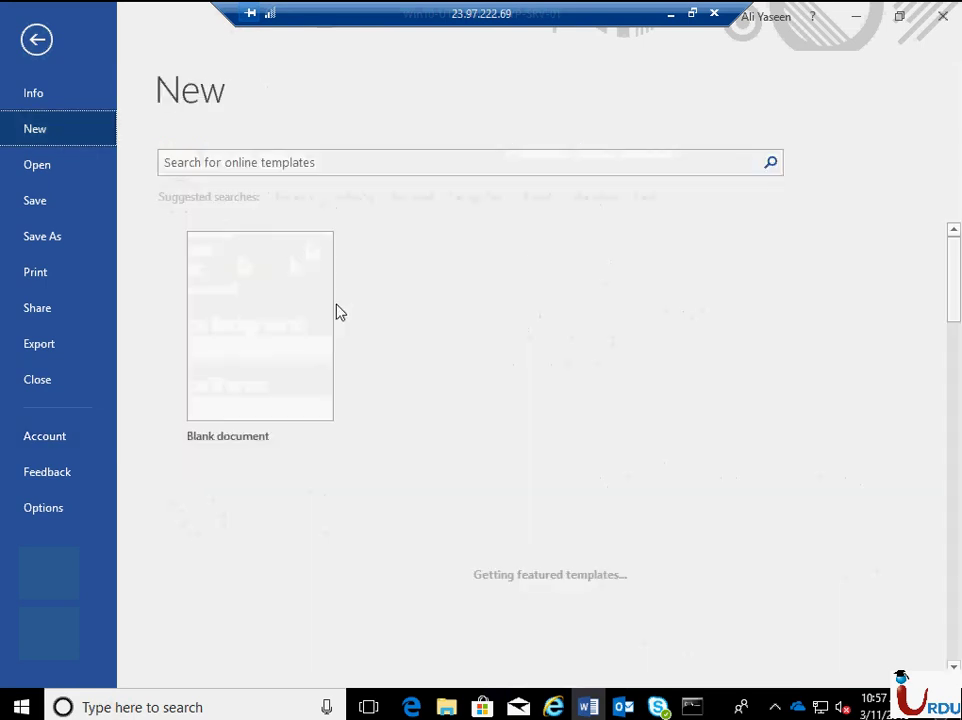
pyautogui.click(290, 361)
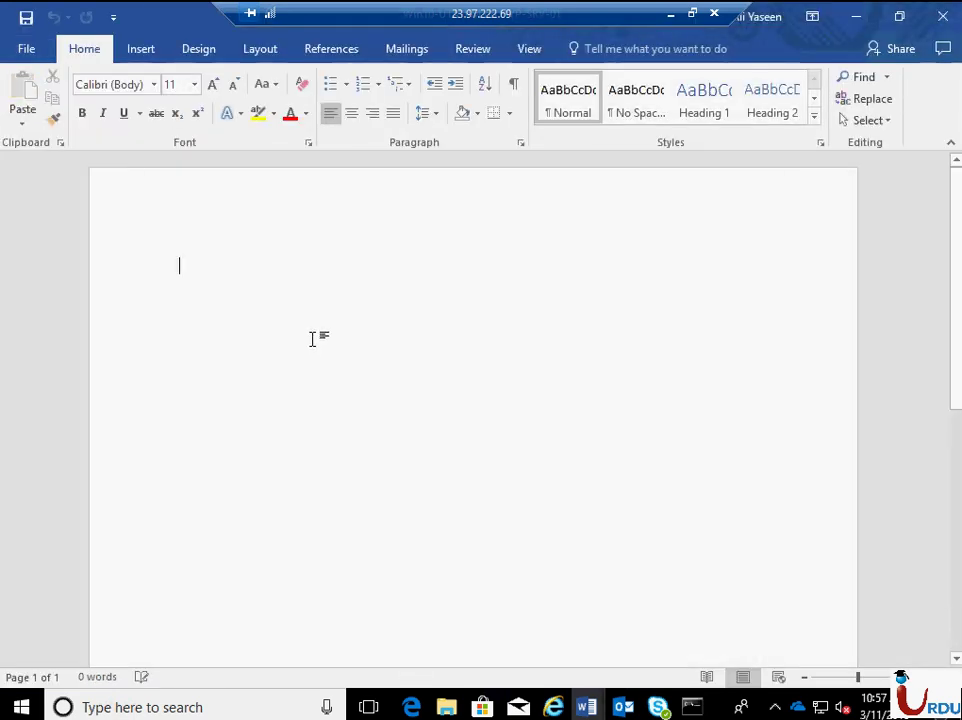
pyautogui.write('Hi')
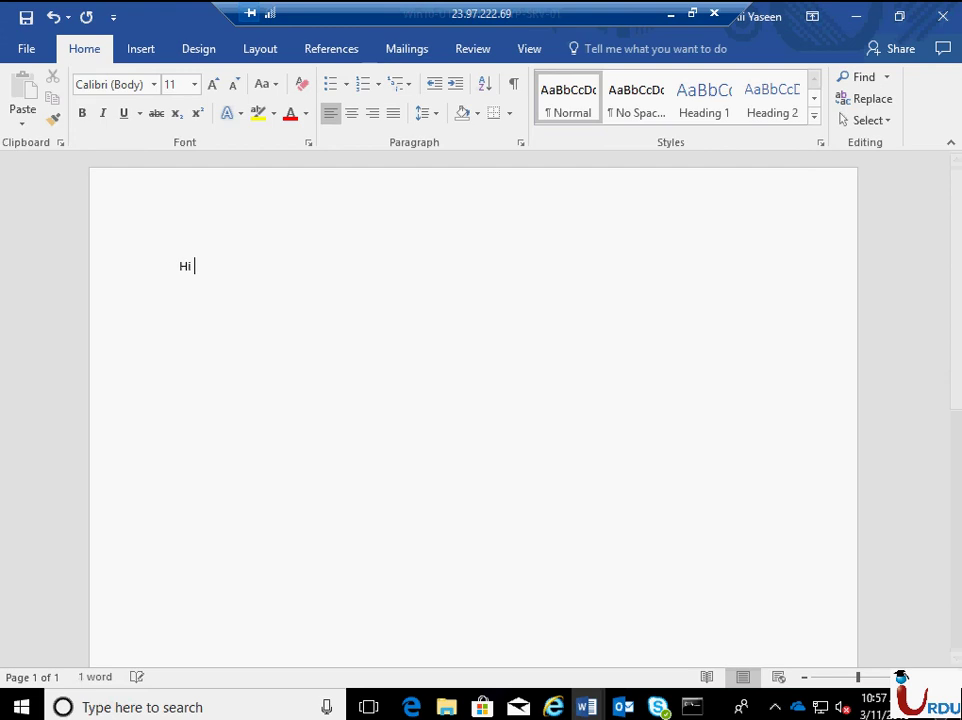
pyautogui.write(' Fuzail, ')
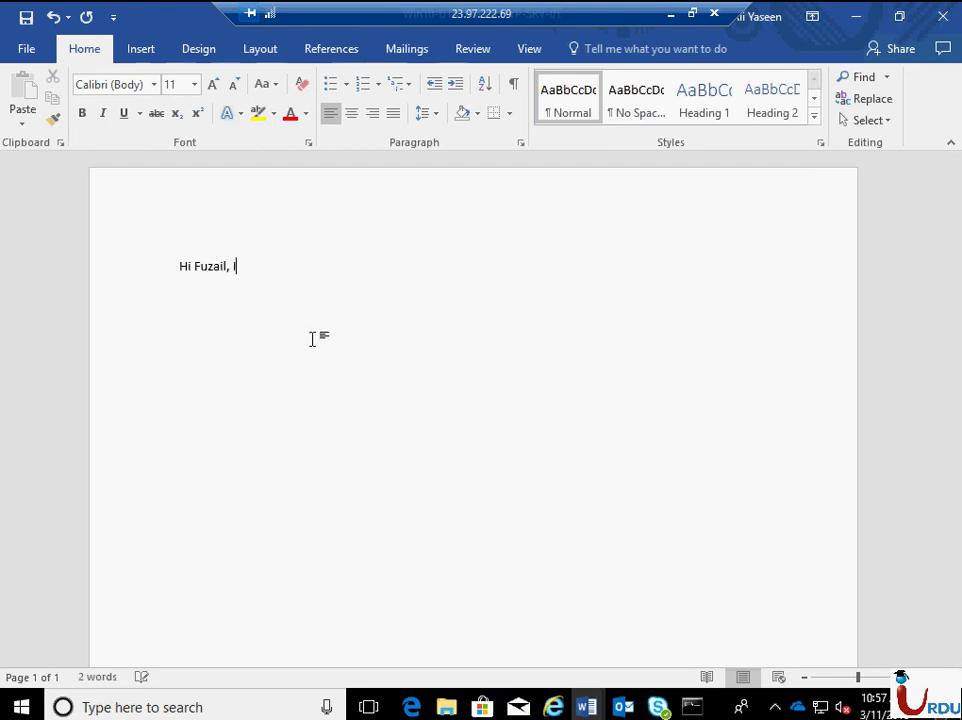
pyautogui.write('It’s F')
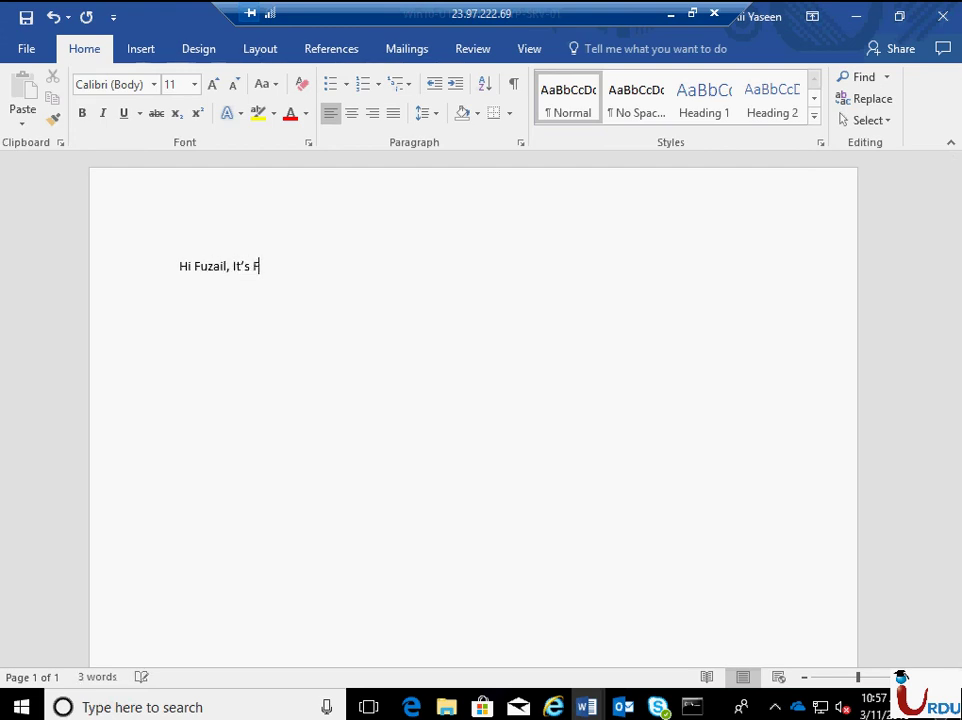
pyautogui.write("t's Fuzai")
pyautogui.press('BackSpace')
# - Fix the greeting's punctuation with periods and bring up the Save As options
pyautogui.write('.')
pyautogui.press('BackSpace')
pyautogui.press('BackSpace')
pyautogui.write('. Nice to see you.')
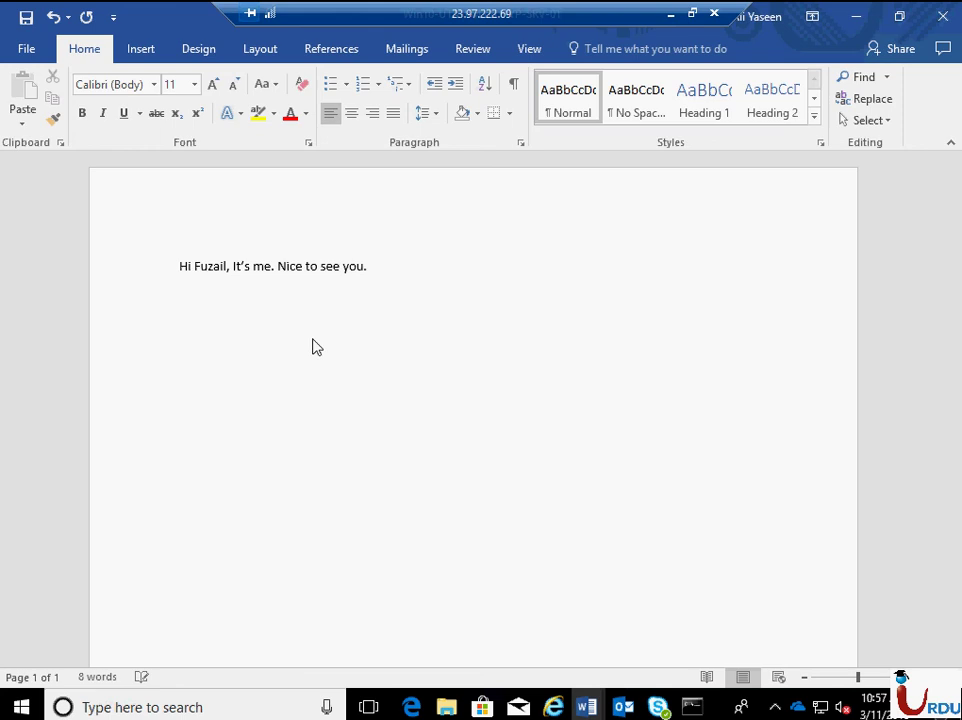
pyautogui.hotkey('ctrl', 's')
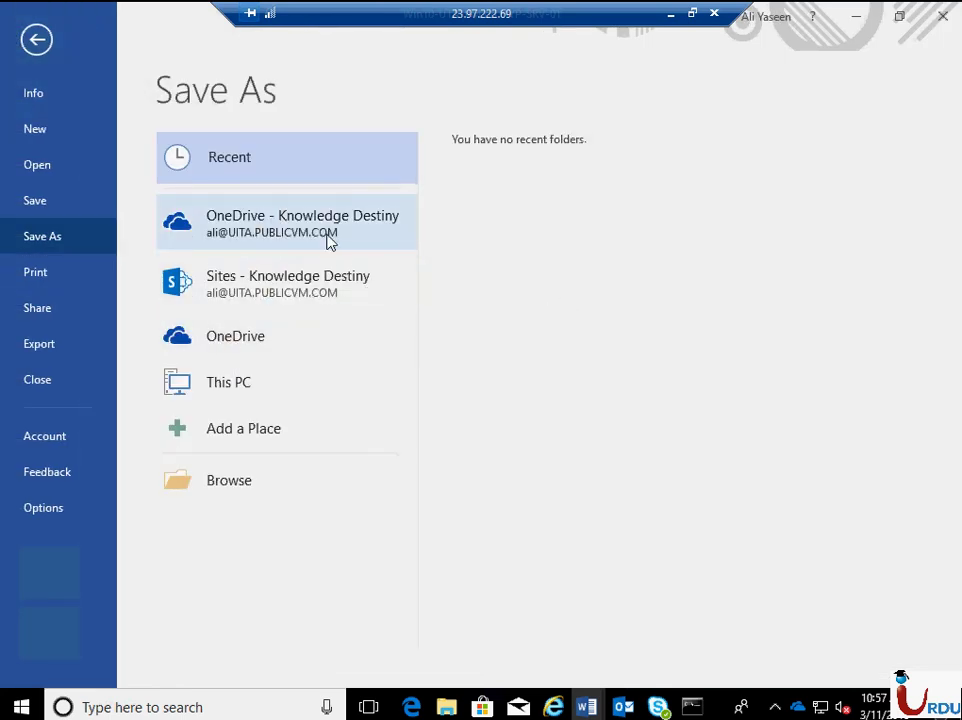
# - Save the greeting as a .docx in the IT folder of OneDrive - Knowledge Destiny
pyautogui.click(292, 240)
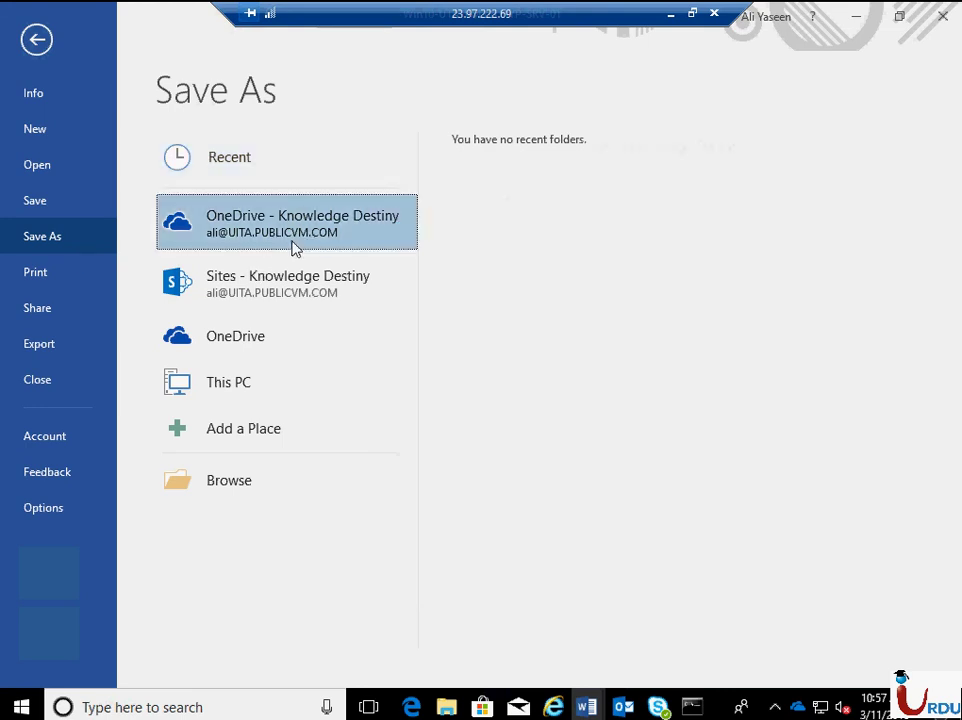
pyautogui.click(509, 345)
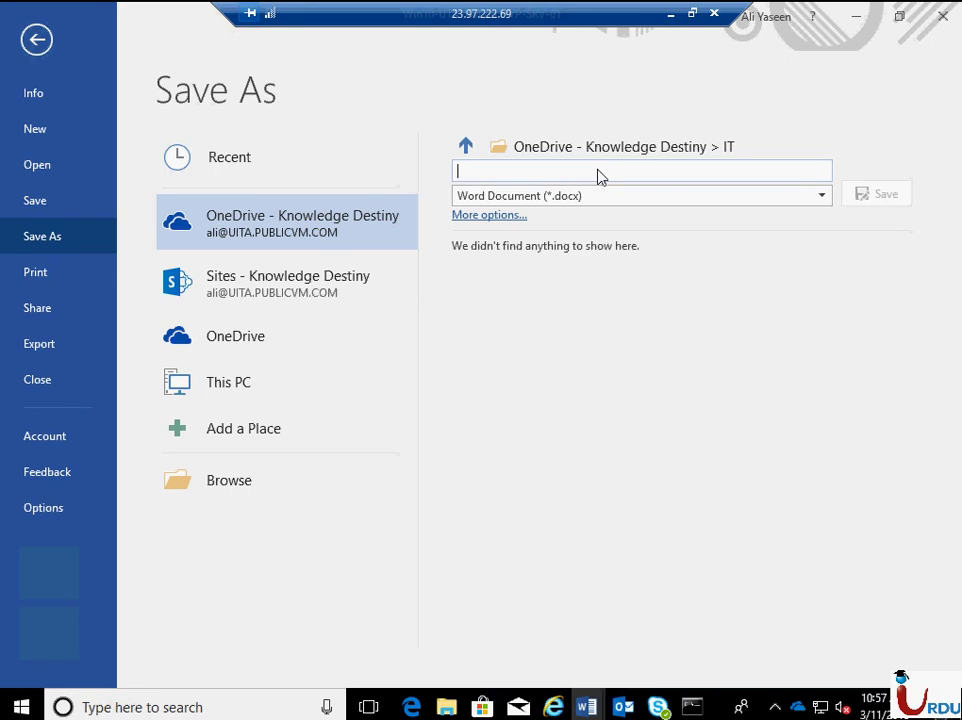
pyautogui.write('FuzailOneDrive')
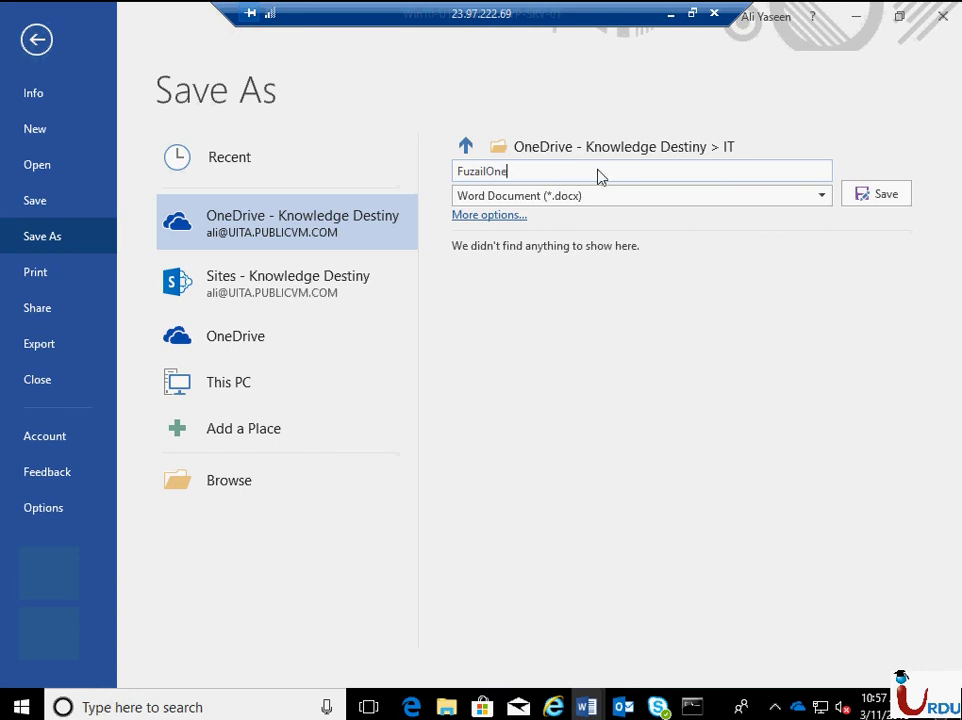
pyautogui.click(895, 200)
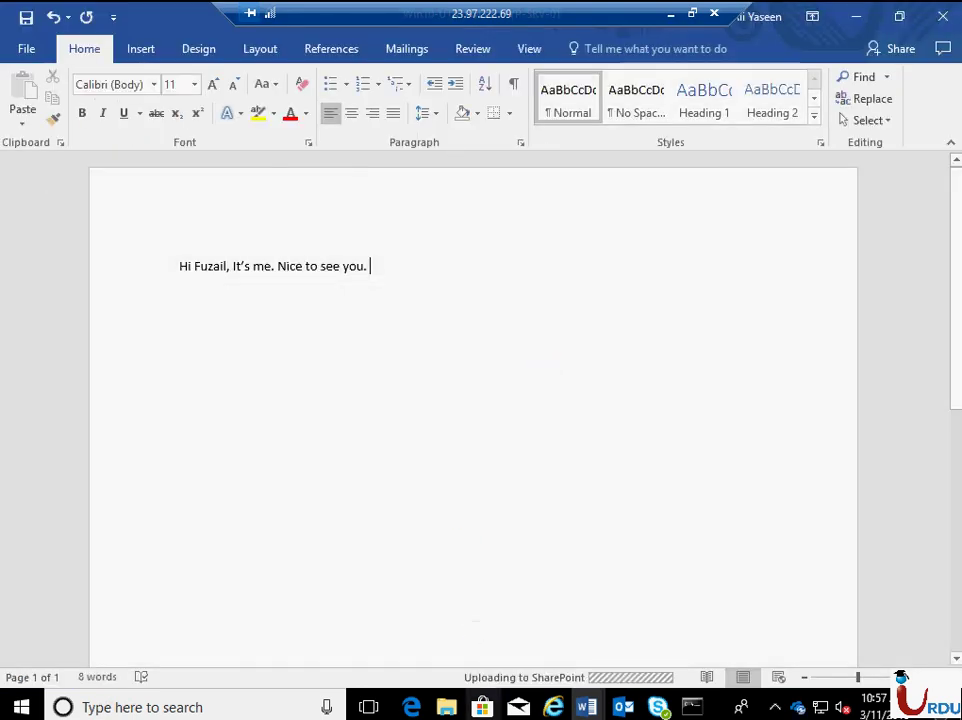
# - In File Explorer, open the synced IT folder and select the newly saved document
pyautogui.click(447, 707)
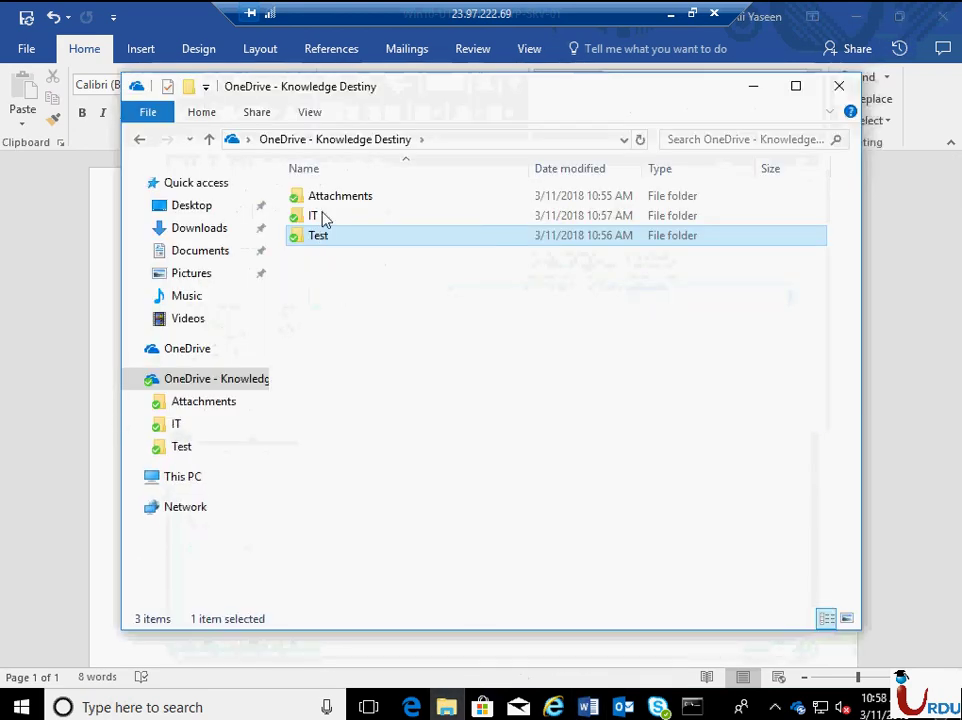
pyautogui.doubleClick(323, 219)
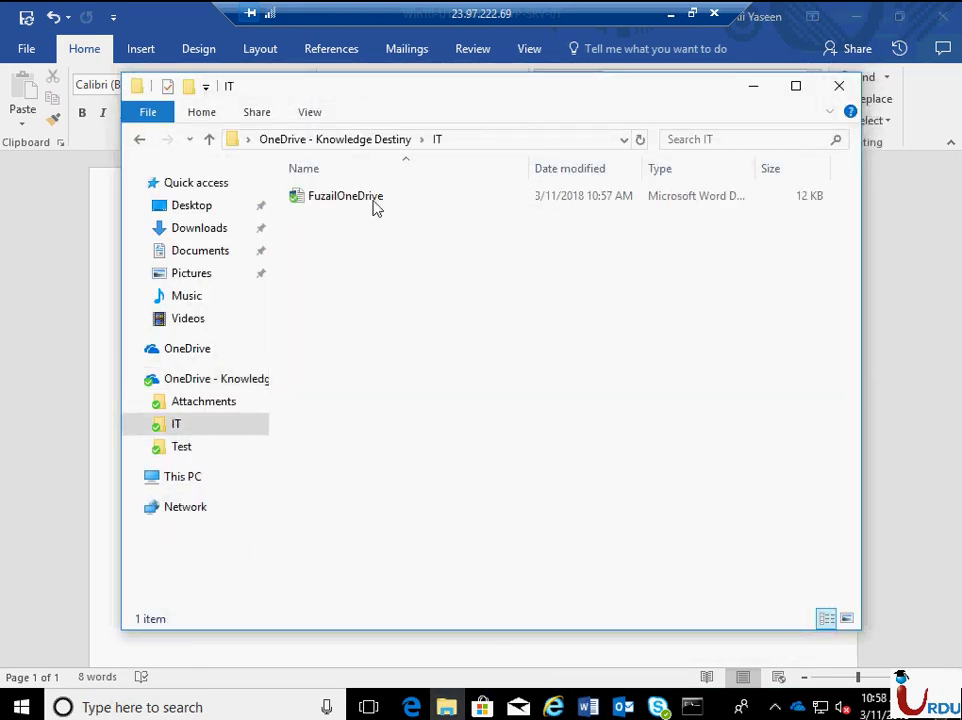
pyautogui.click(374, 204)
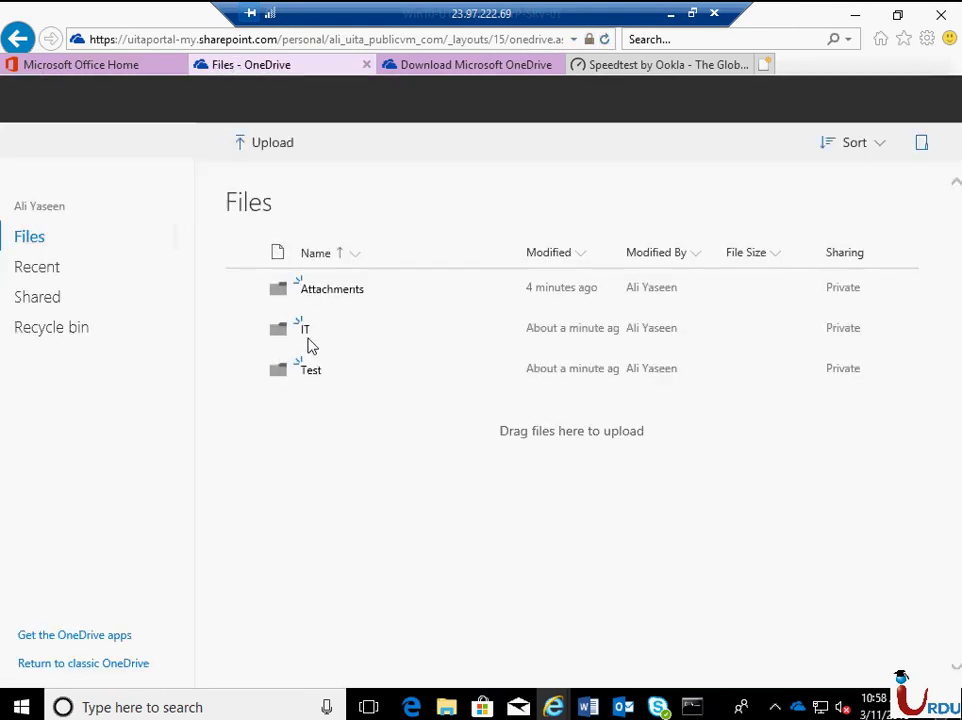
# - Open the IT folder in OneDrive online and view the saved .docx in Word Online
pyautogui.click(337, 328)
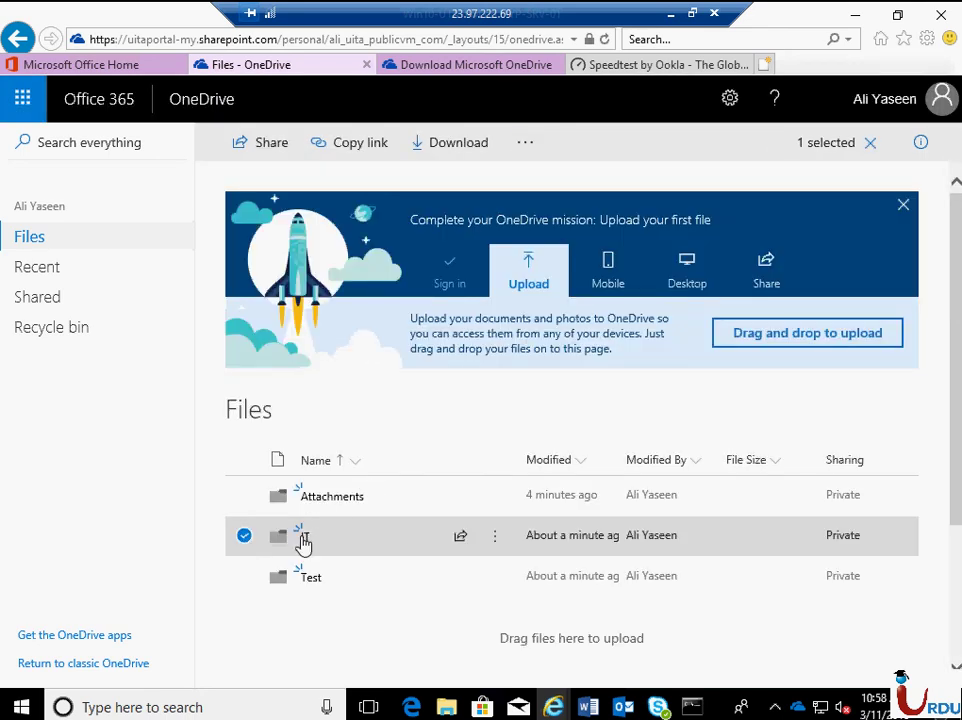
pyautogui.click(304, 540)
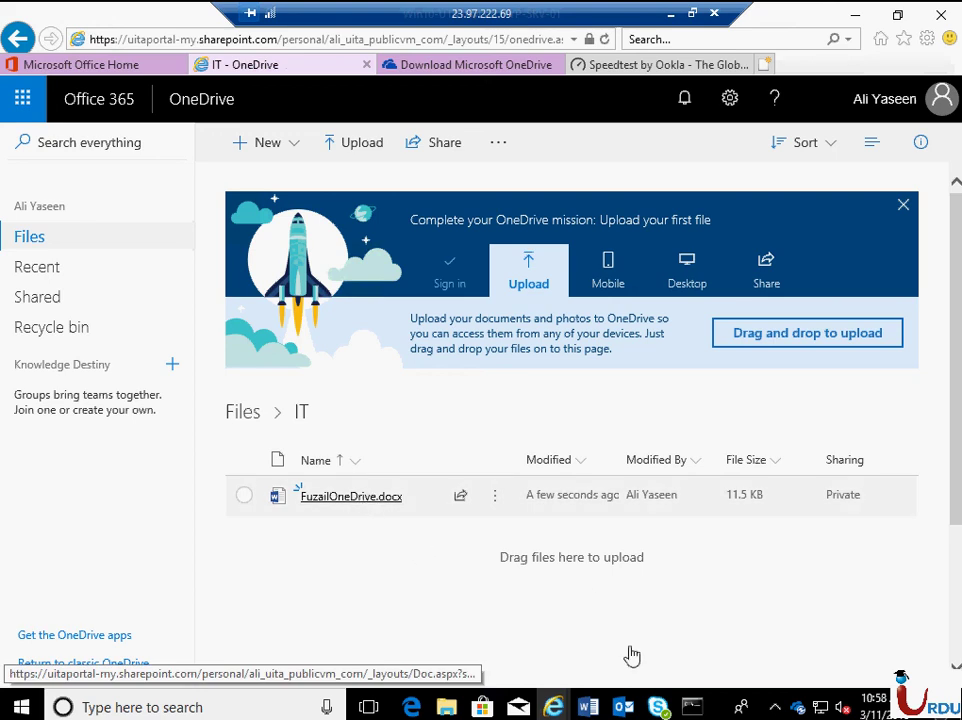
pyautogui.click(375, 508)
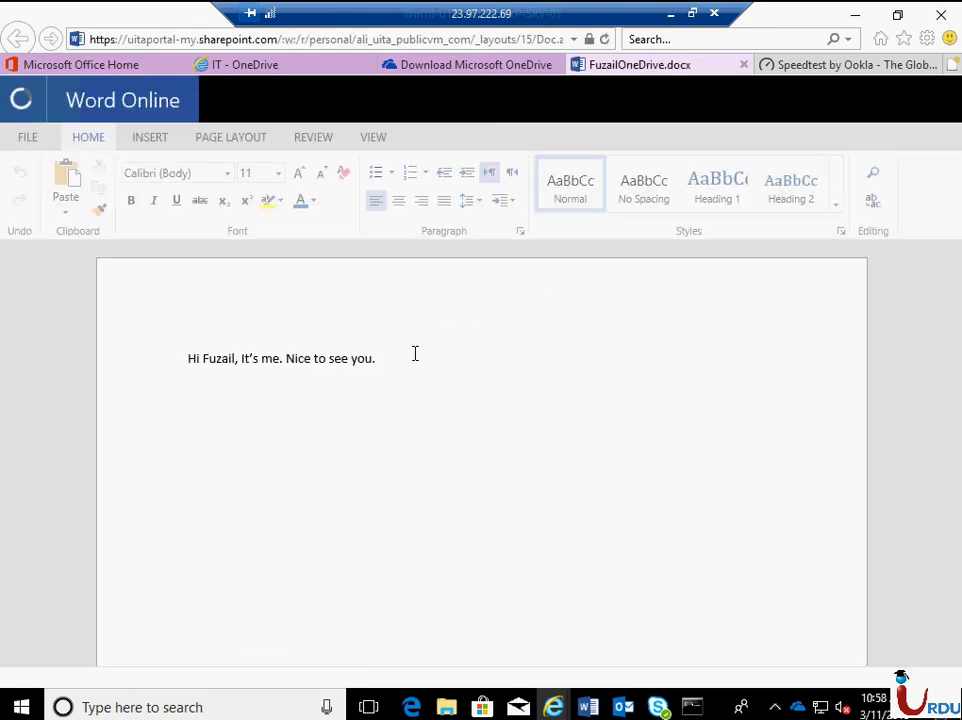
pyautogui.click(670, 14)
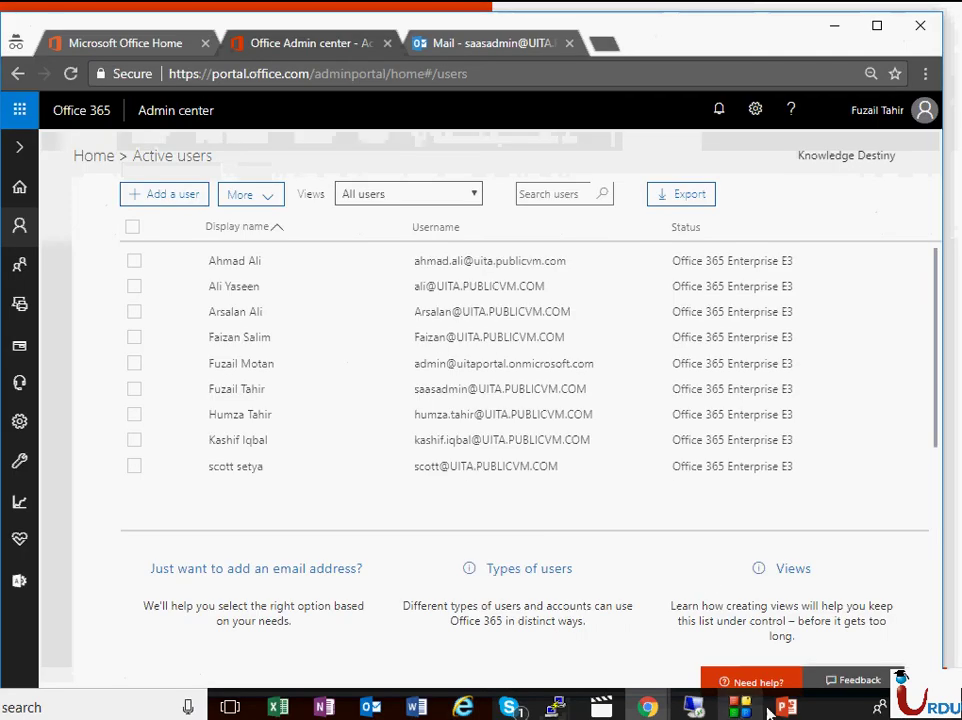